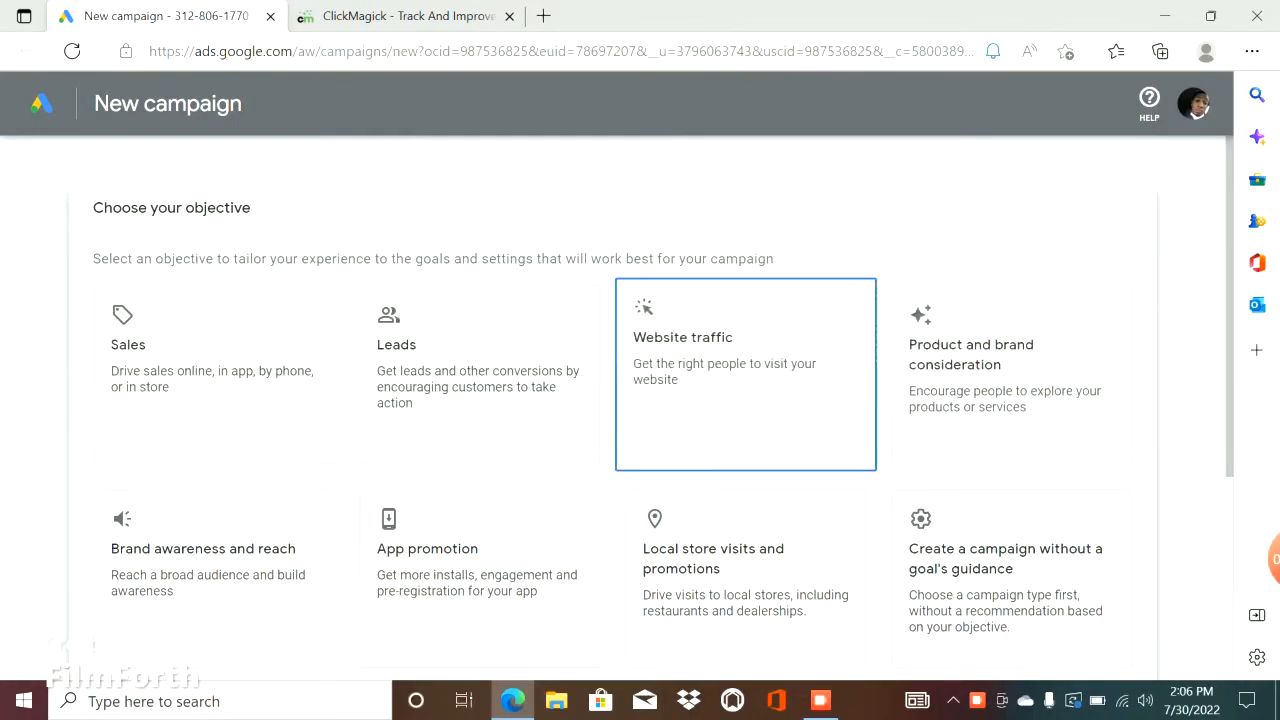
Choose Website traffic as the campaign objective and Search as the campaign type.
{"action": "scroll", "coordinate": [604, 338], "scroll_direction": "down", "scroll_amount": 3}
{"action": "scroll", "coordinate": [620, 338], "scroll_direction": "up", "scroll_amount": 3}
{"action": "left_click", "coordinate": [680, 360]}
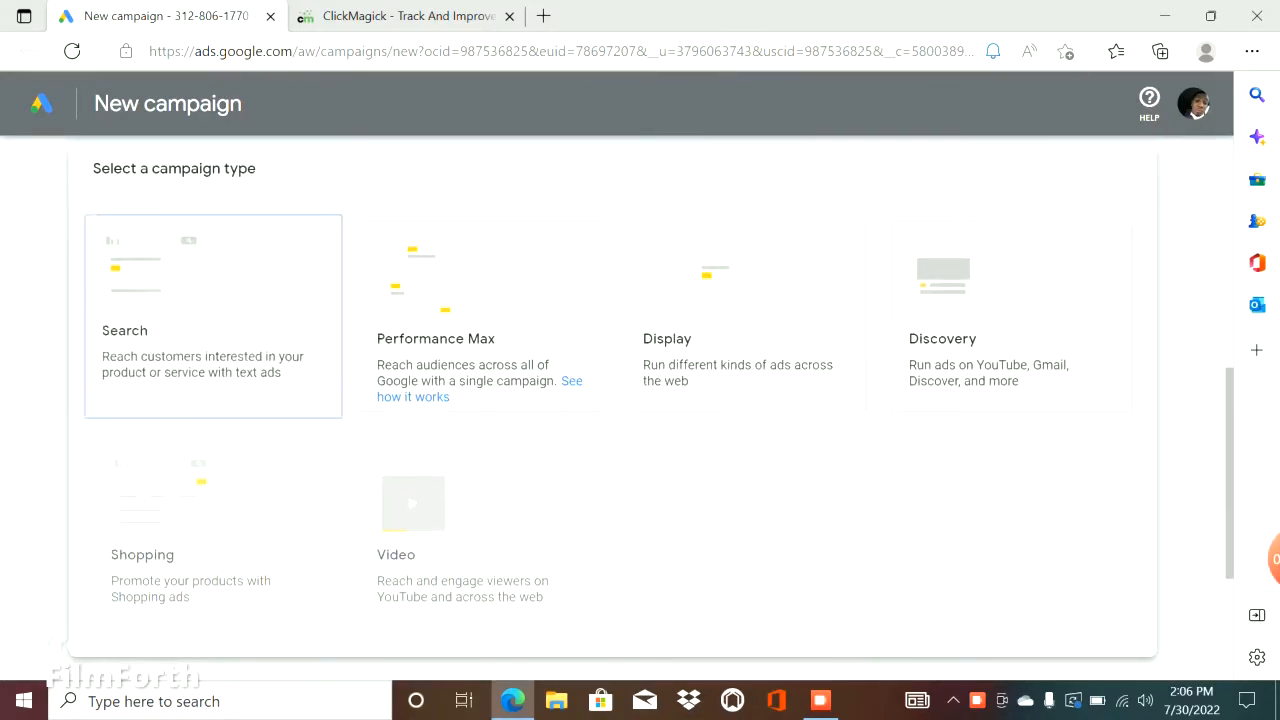
{"action": "left_click", "coordinate": [213, 317]}
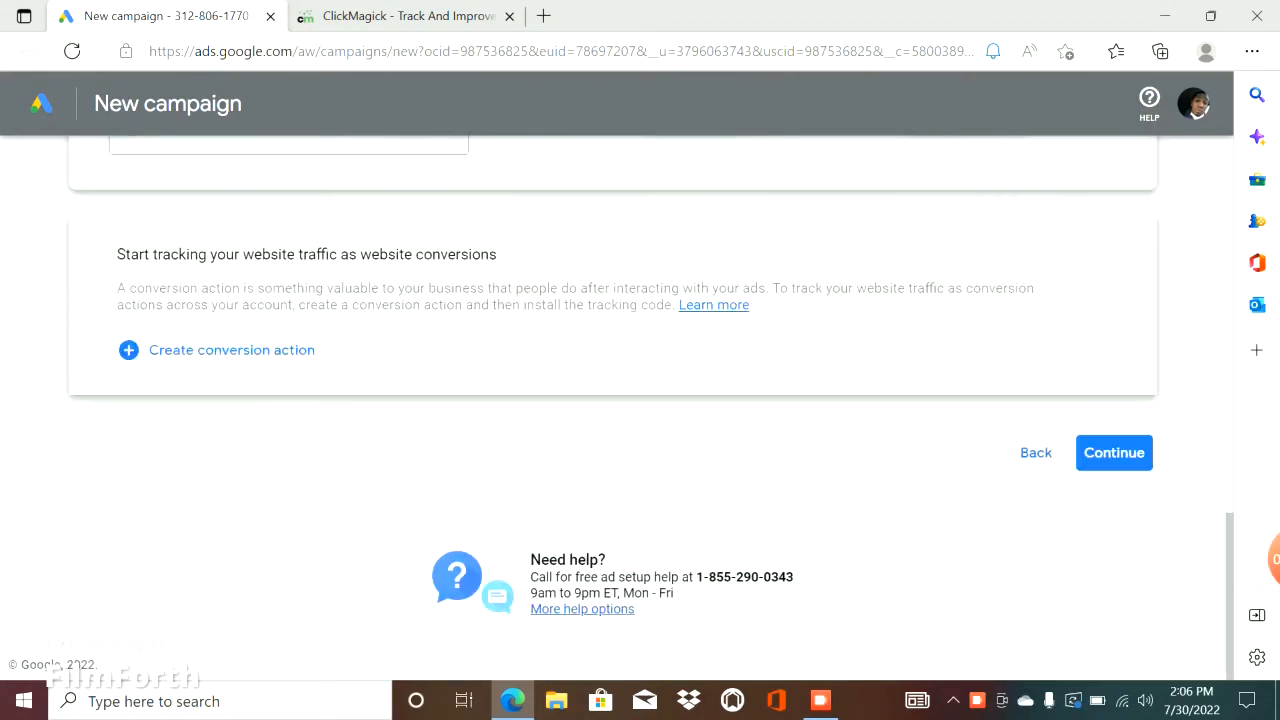
{"action": "scroll", "coordinate": [213, 317], "scroll_direction": "up", "scroll_amount": 5}
{"action": "scroll", "coordinate": [613, 400], "scroll_direction": "down", "scroll_amount": 7}
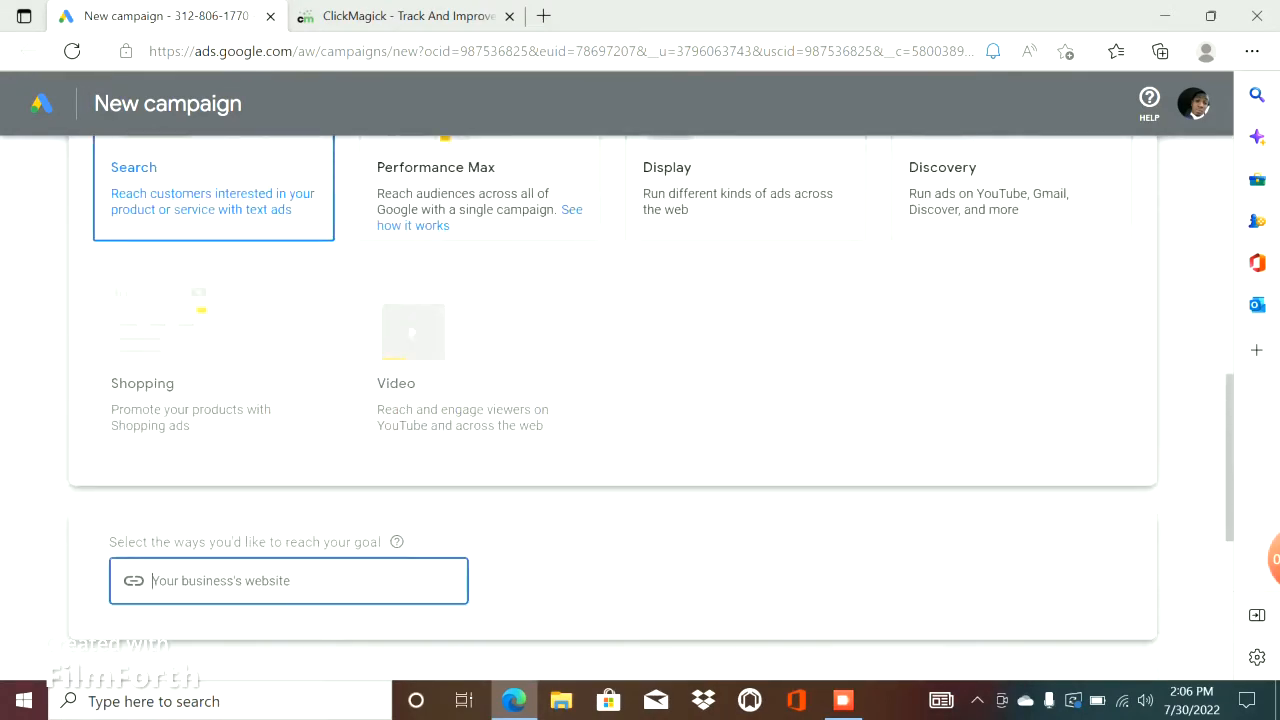
{"action": "scroll", "coordinate": [613, 400], "scroll_direction": "up", "scroll_amount": 1}
Switch to the ClickMagick site, log in to the account and dismiss the browser's password protection prompt.
{"action": "left_click", "coordinate": [408, 16]}
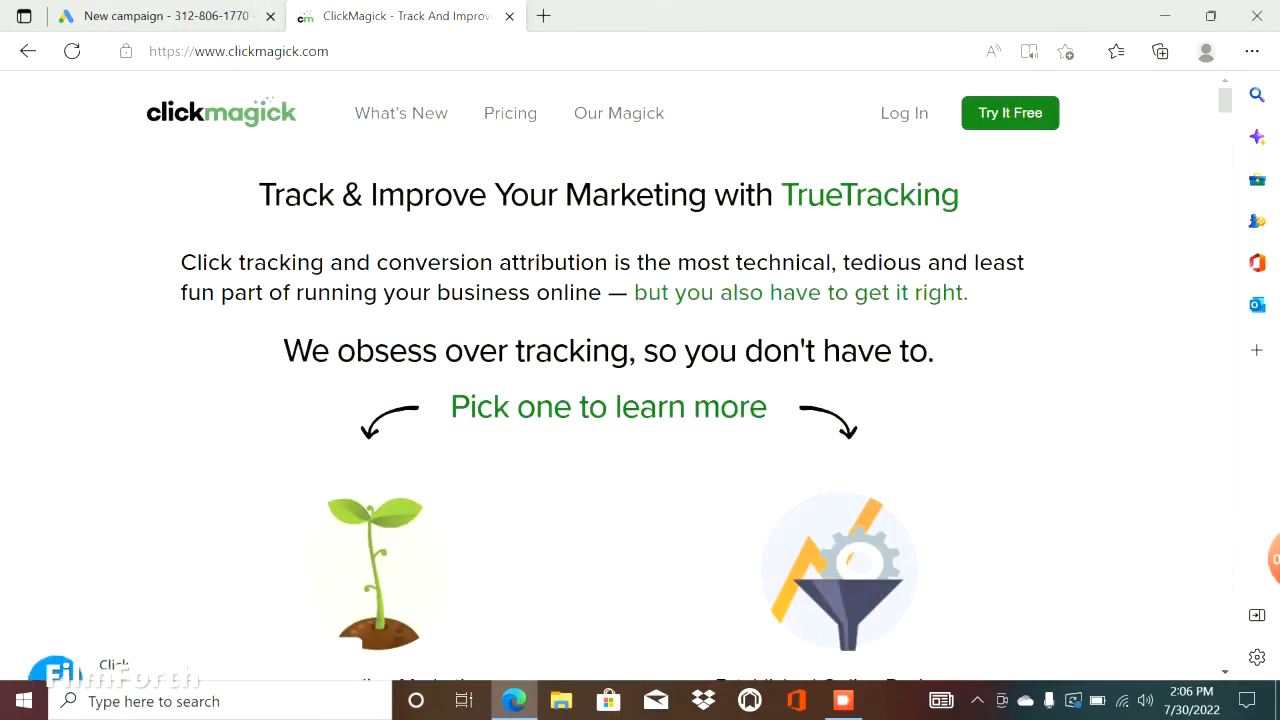
{"action": "left_click", "coordinate": [904, 113]}
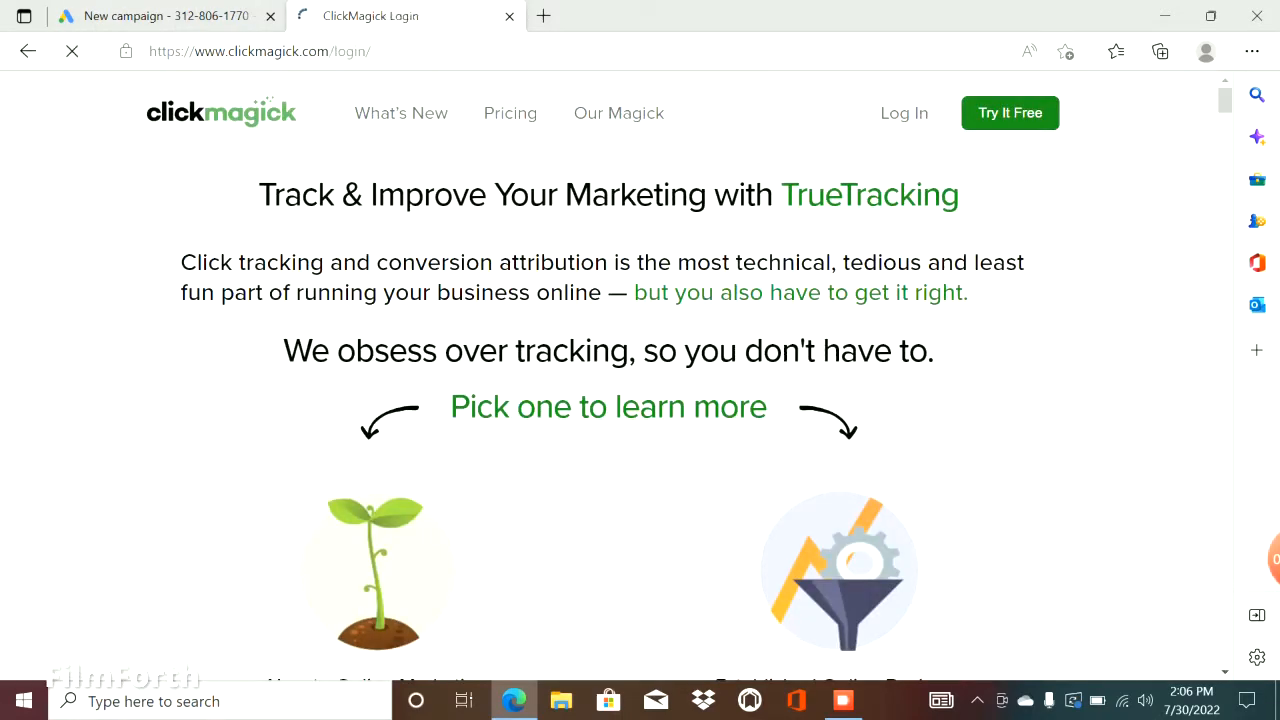
{"action": "left_click", "coordinate": [366, 515]}
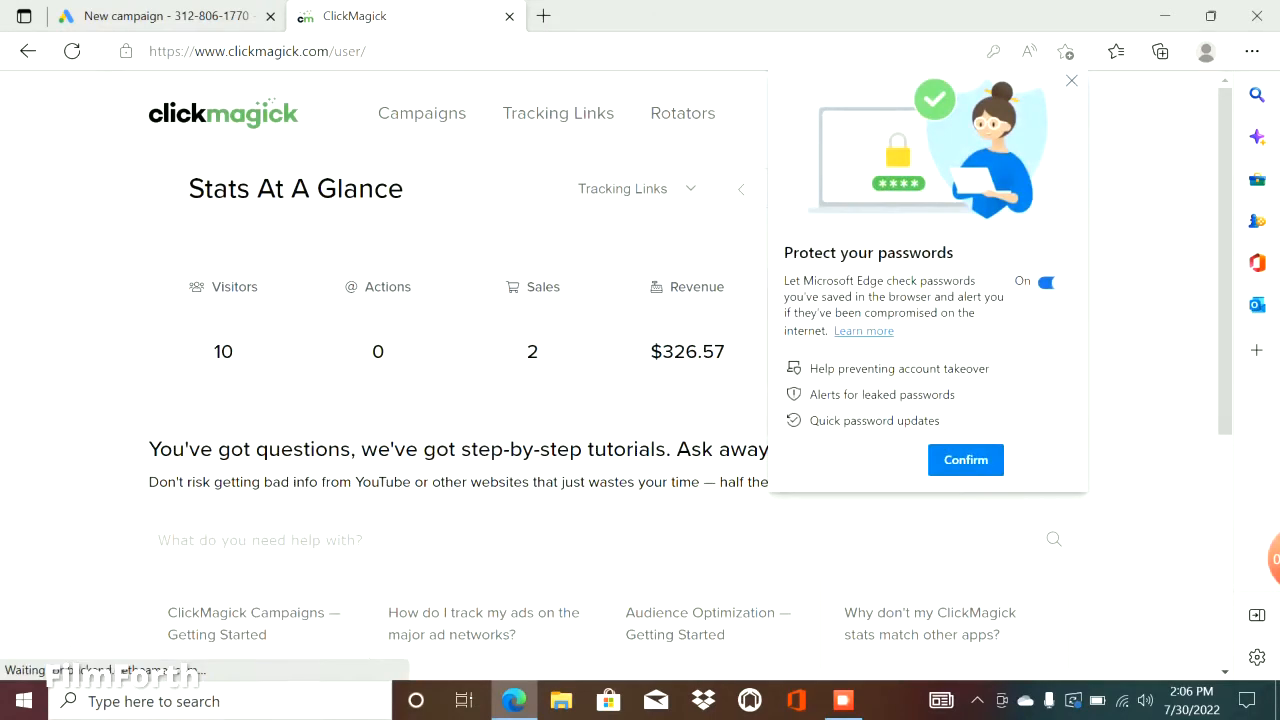
{"action": "left_click", "coordinate": [1072, 81]}
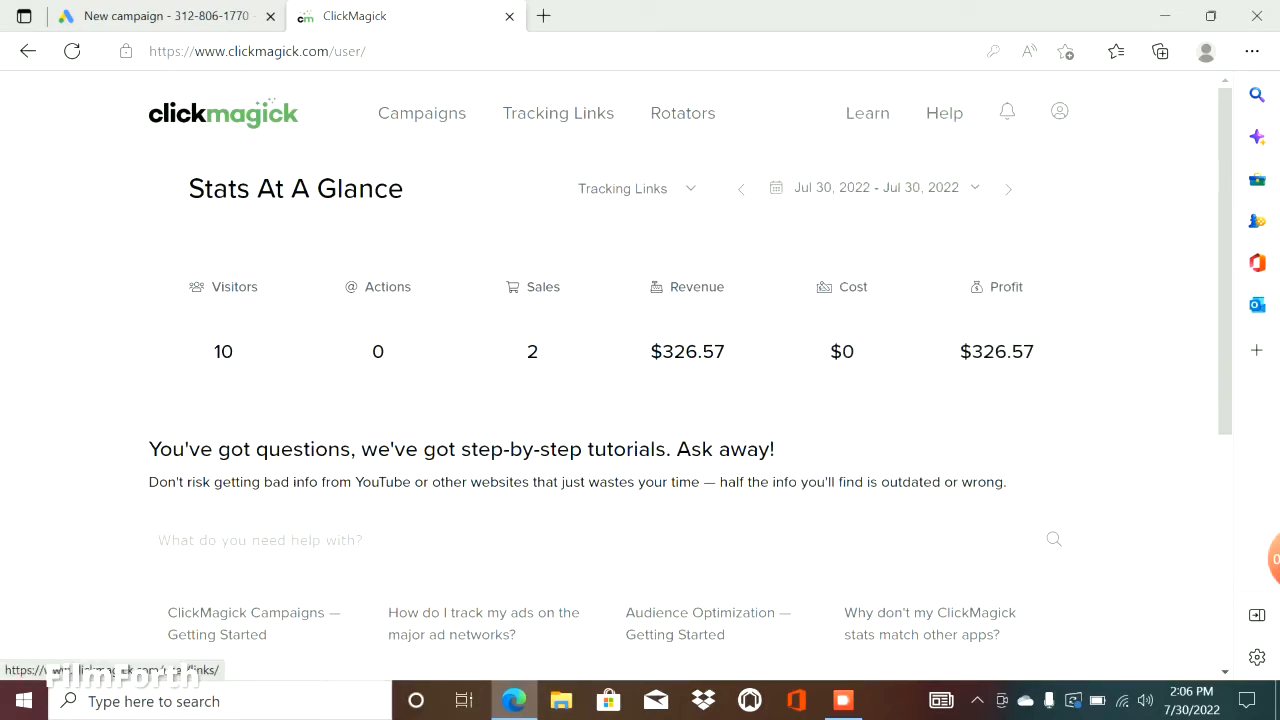
Search the ClickMagick tracking links for "syno".
{"action": "left_click", "coordinate": [558, 113]}
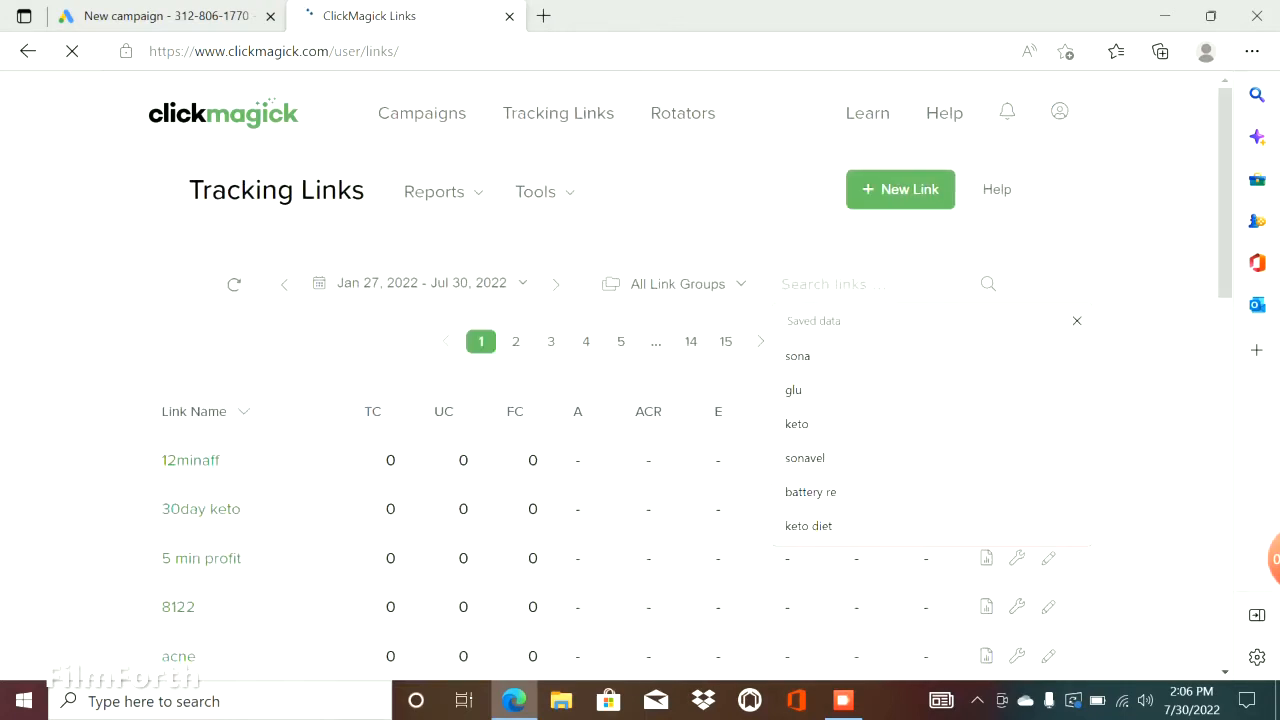
{"action": "type", "text": "synl"}
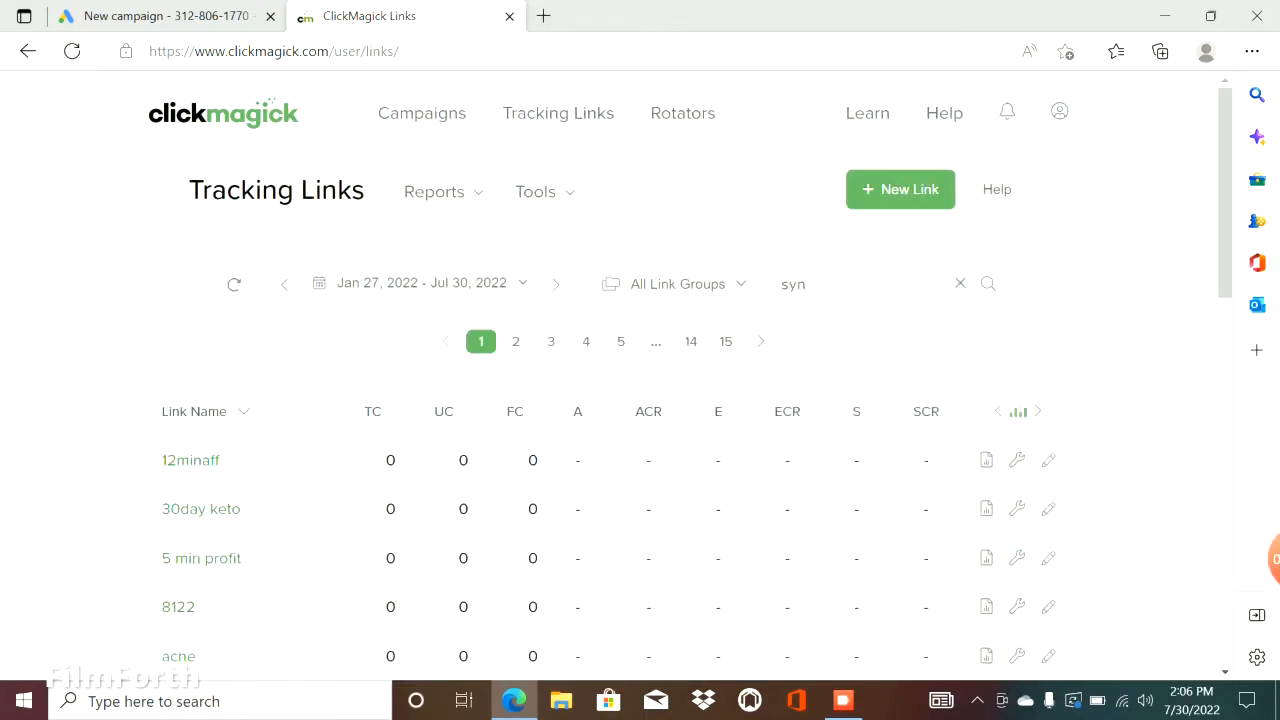
{"action": "type", "text": "o"}
{"action": "key", "text": "Return"}
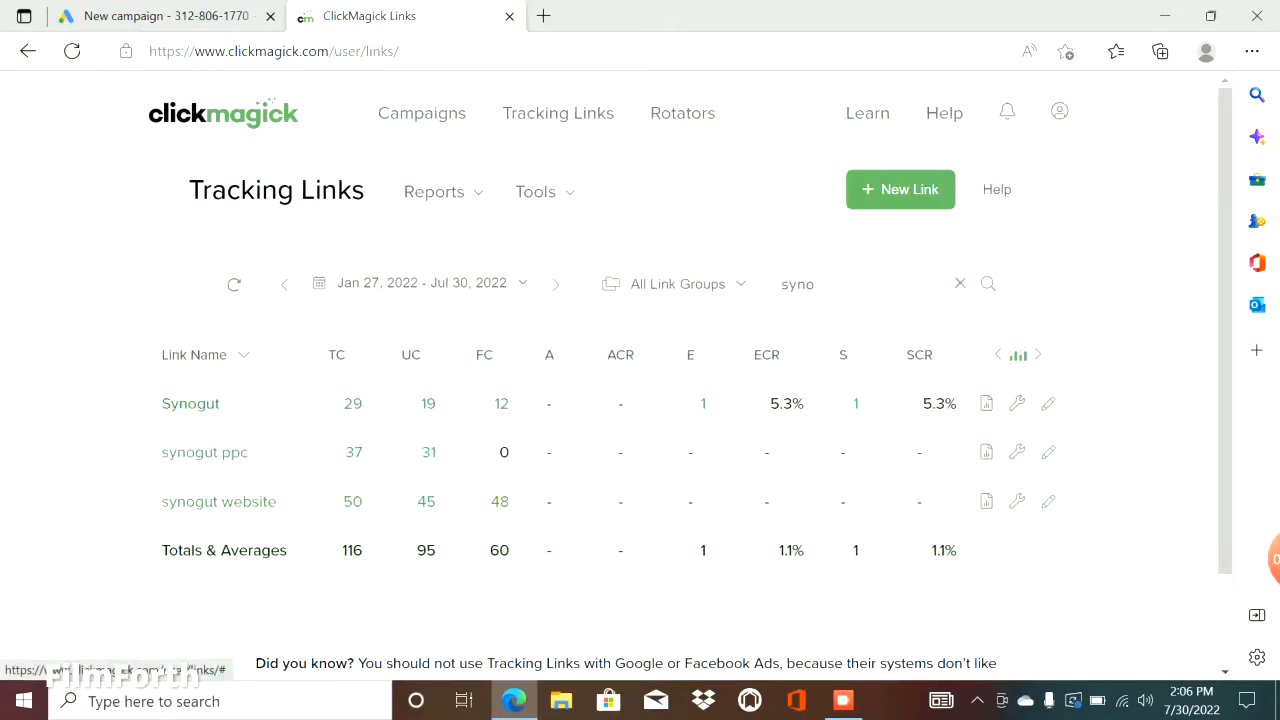
Open the "synogut website" tracking link for editing and copy its primary URL.
{"action": "left_click", "coordinate": [218, 502]}
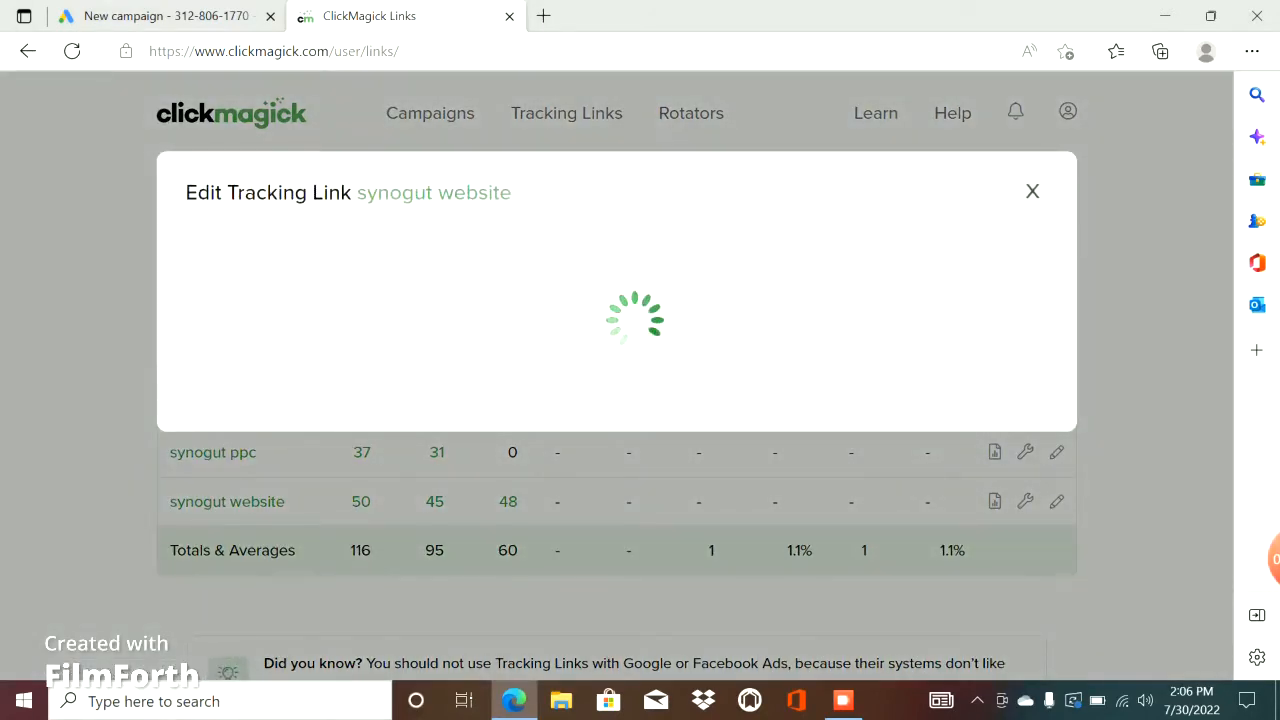
{"action": "scroll", "coordinate": [608, 400], "scroll_direction": "down", "scroll_amount": 2}
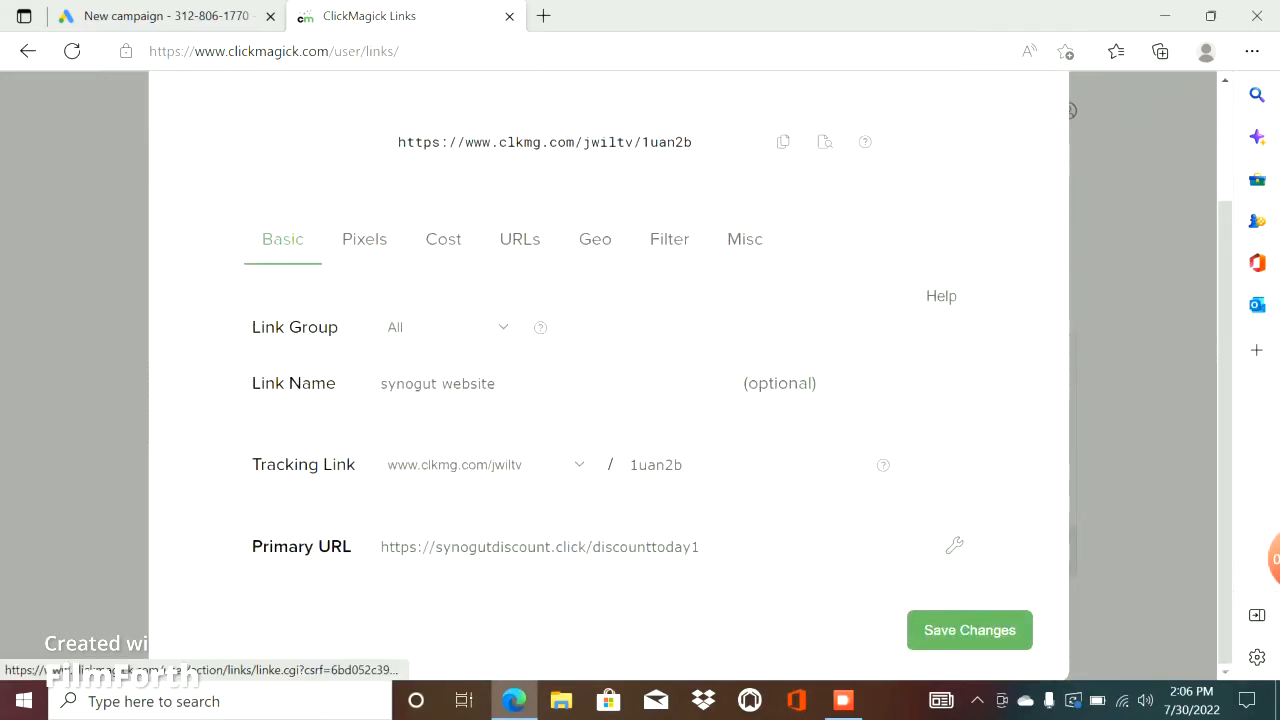
{"action": "triple_click", "coordinate": [572, 547]}
{"action": "key", "text": "ctrl+c"}
{"action": "right_click", "coordinate": [572, 547]}
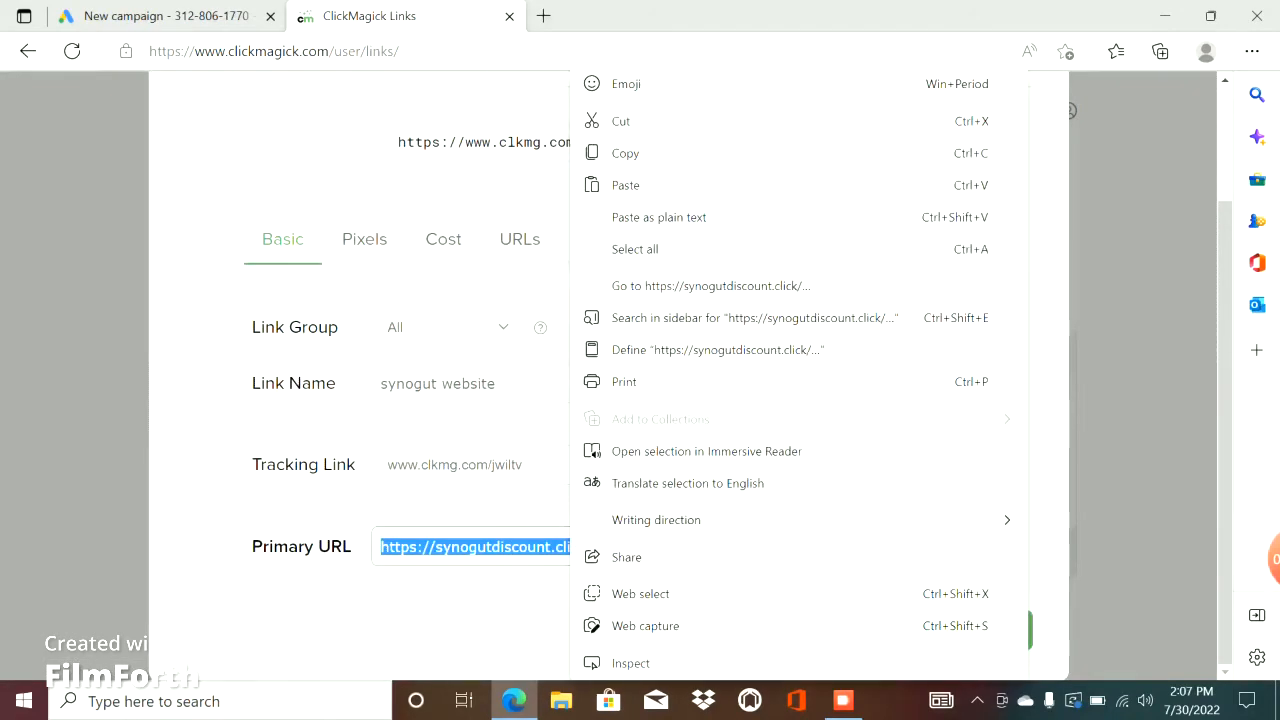
{"action": "left_click", "coordinate": [625, 153]}
Load the copied URL in a new browser tab and look over the Synogut landing page.
{"action": "left_click", "coordinate": [543, 16]}
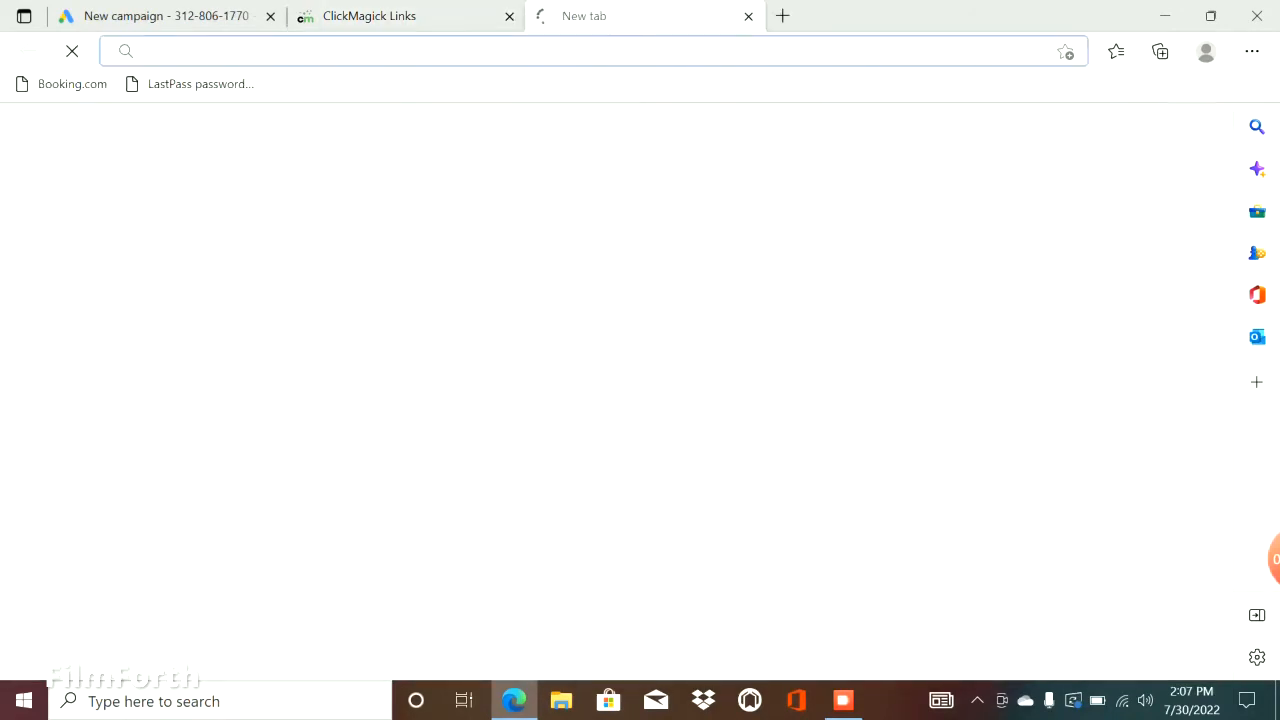
{"action": "key", "text": "ctrl+v"}
{"action": "key", "text": "Return"}
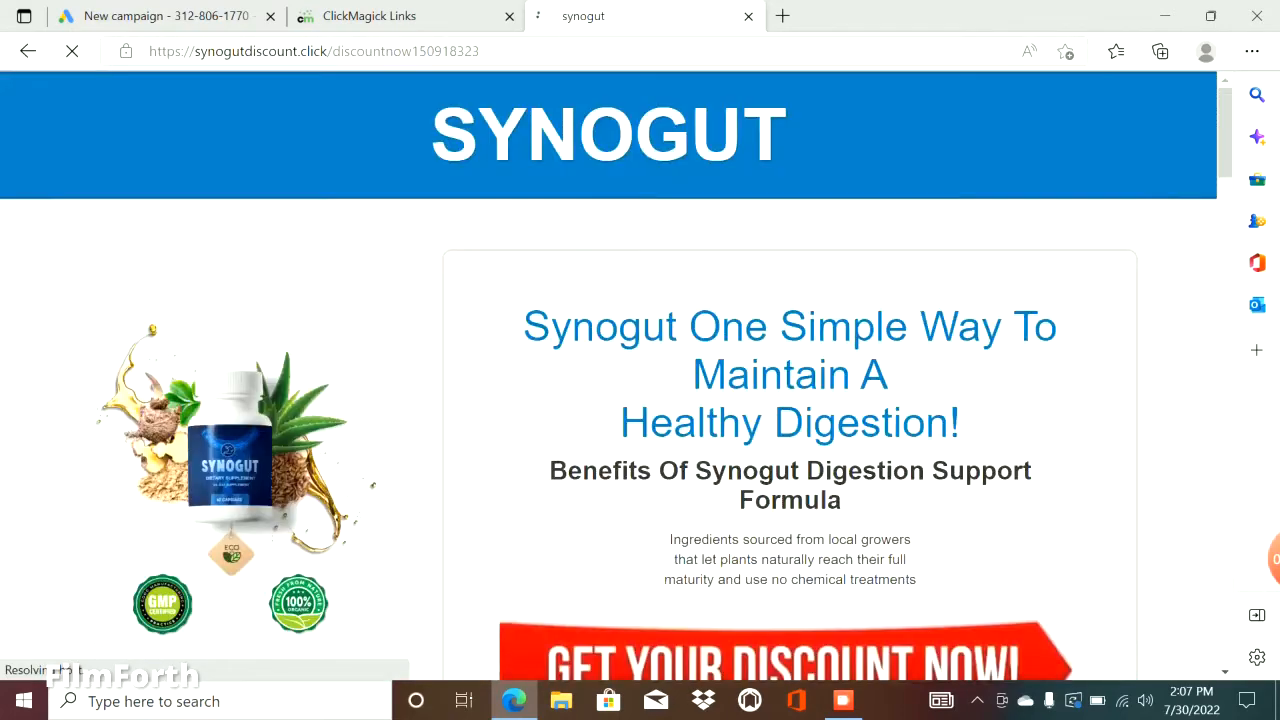
{"action": "scroll", "coordinate": [616, 375], "scroll_direction": "down", "scroll_amount": 5}
{"action": "scroll", "coordinate": [616, 375], "scroll_direction": "up", "scroll_amount": 5}
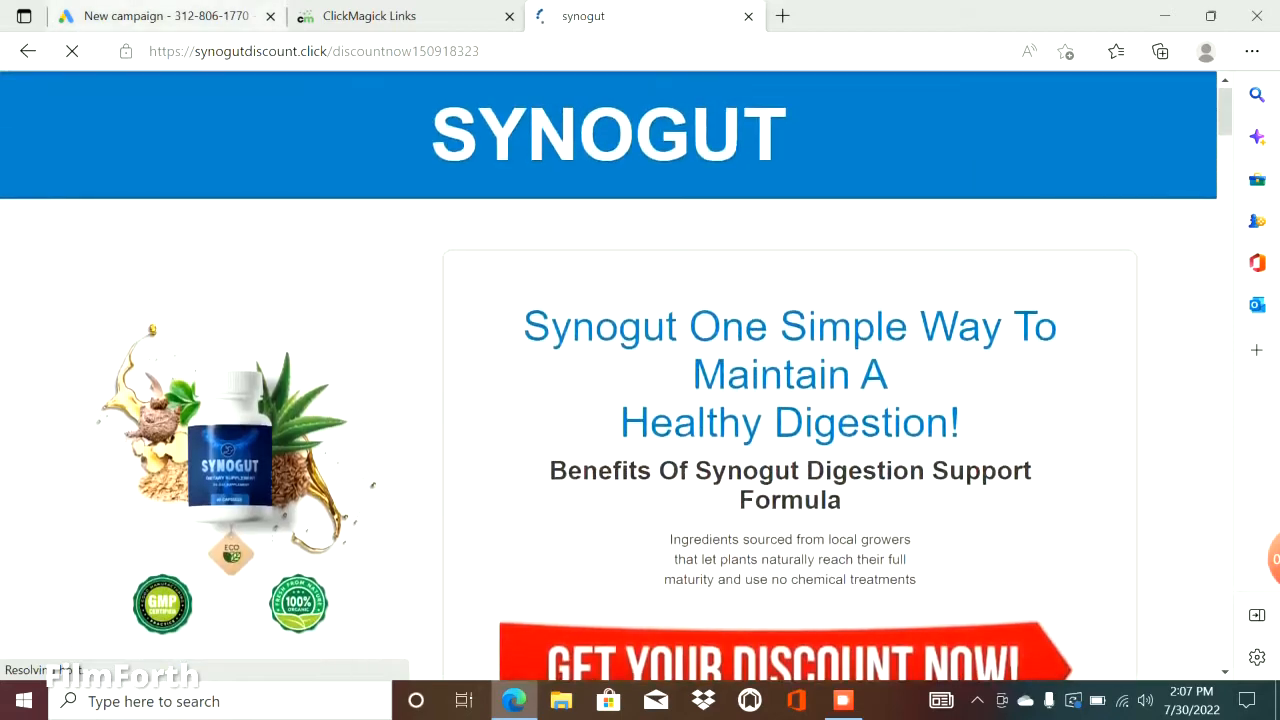
{"action": "left_click", "coordinate": [166, 16]}
{"action": "scroll", "coordinate": [480, 420], "scroll_direction": "down", "scroll_amount": 5}
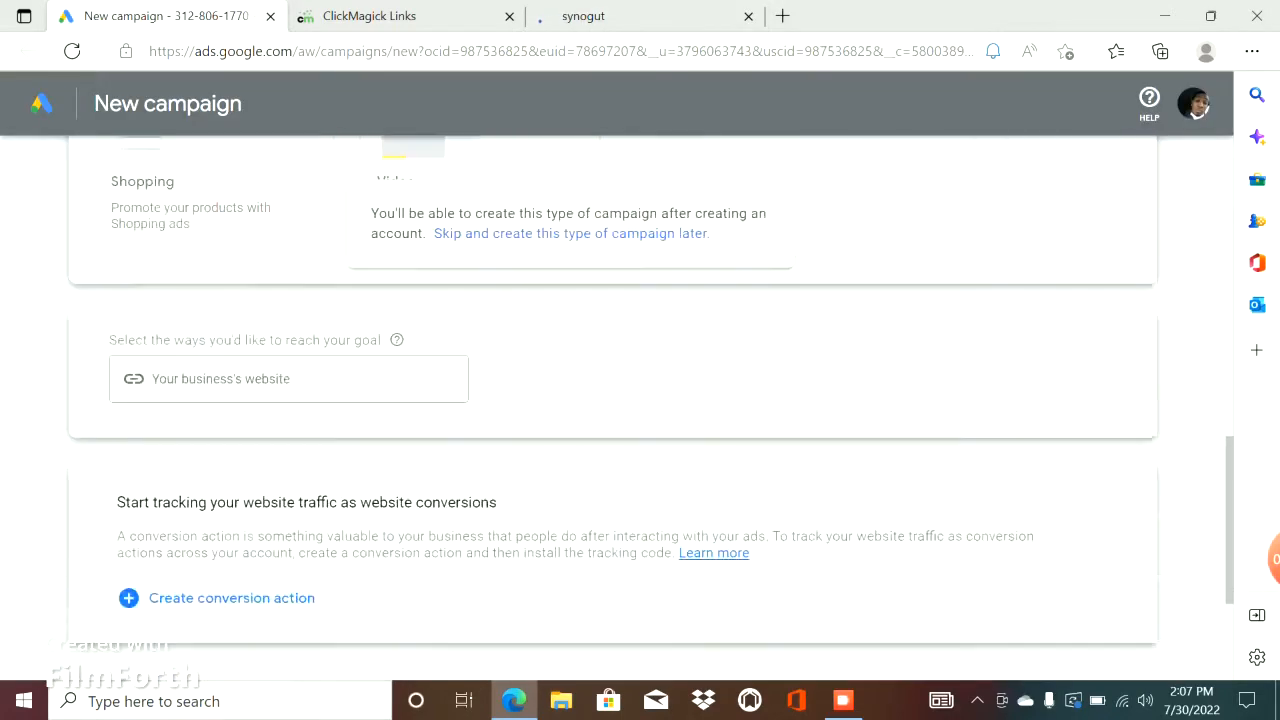
{"action": "scroll", "coordinate": [612, 400], "scroll_direction": "up", "scroll_amount": 4}
{"action": "left_click", "coordinate": [288, 581]}
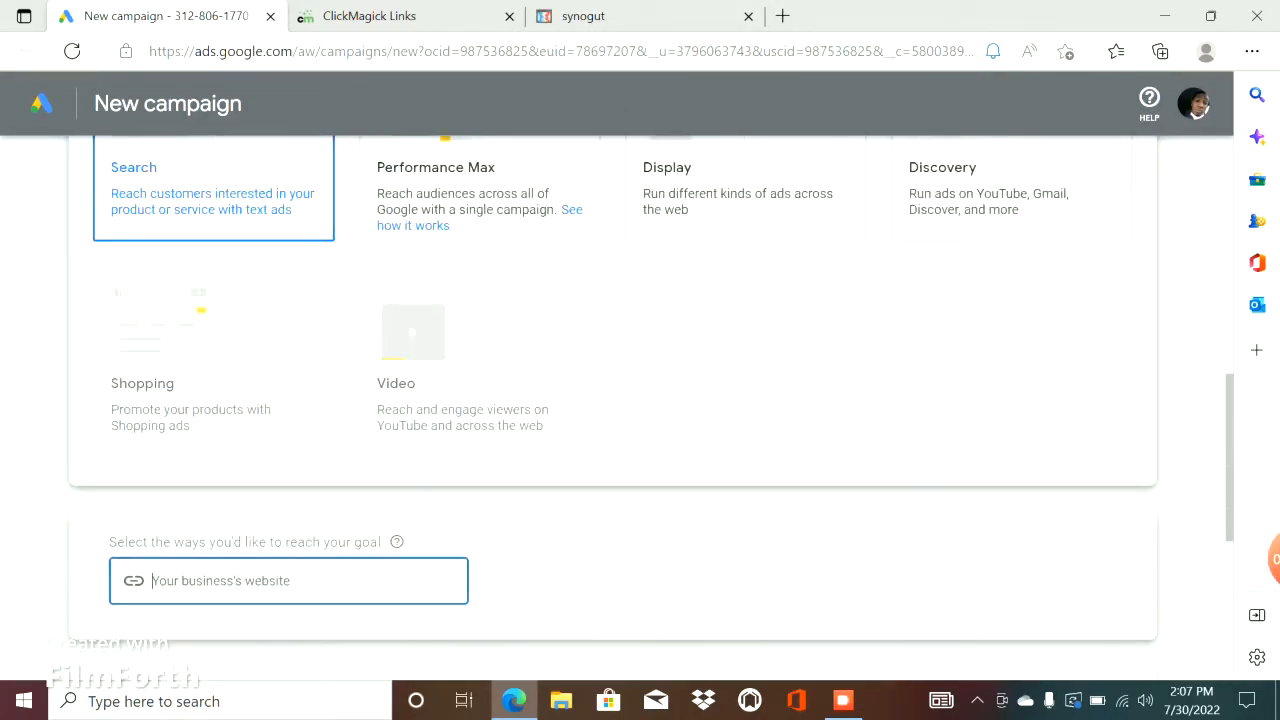
{"action": "key", "text": "ctrl+v"}
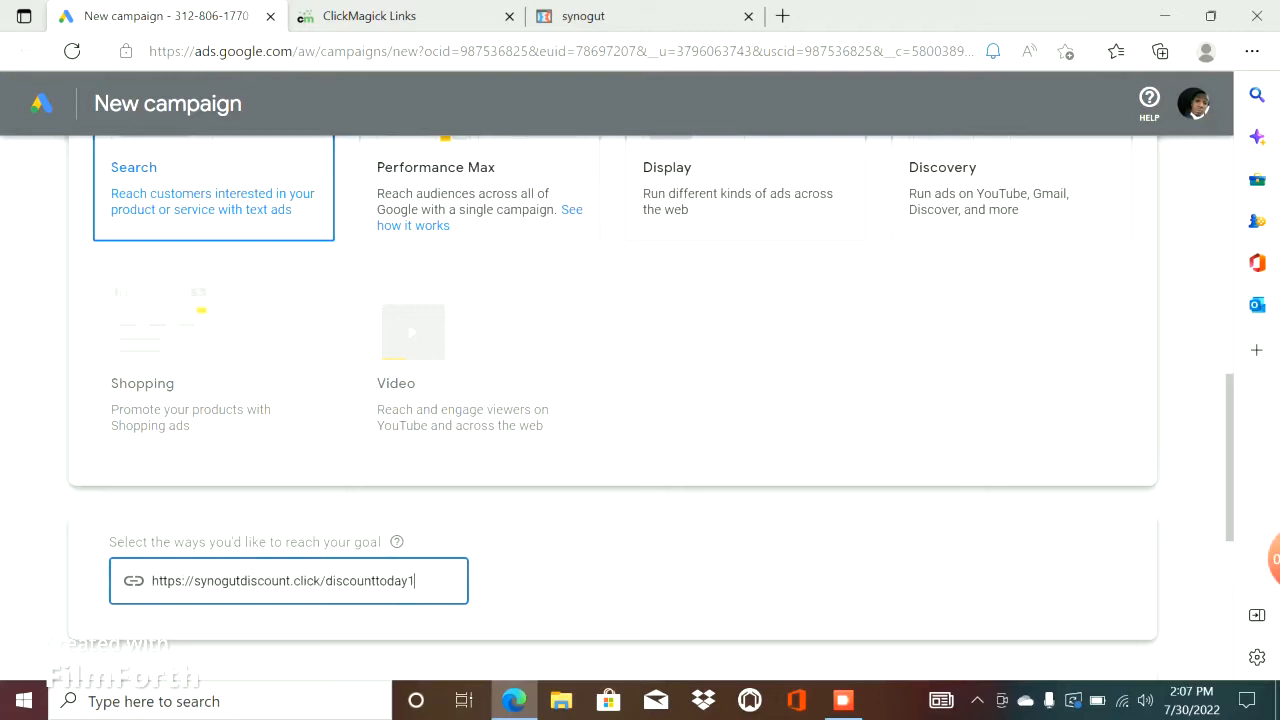
{"action": "scroll", "coordinate": [612, 400], "scroll_direction": "down", "scroll_amount": 4}
{"action": "left_click", "coordinate": [1114, 453]}
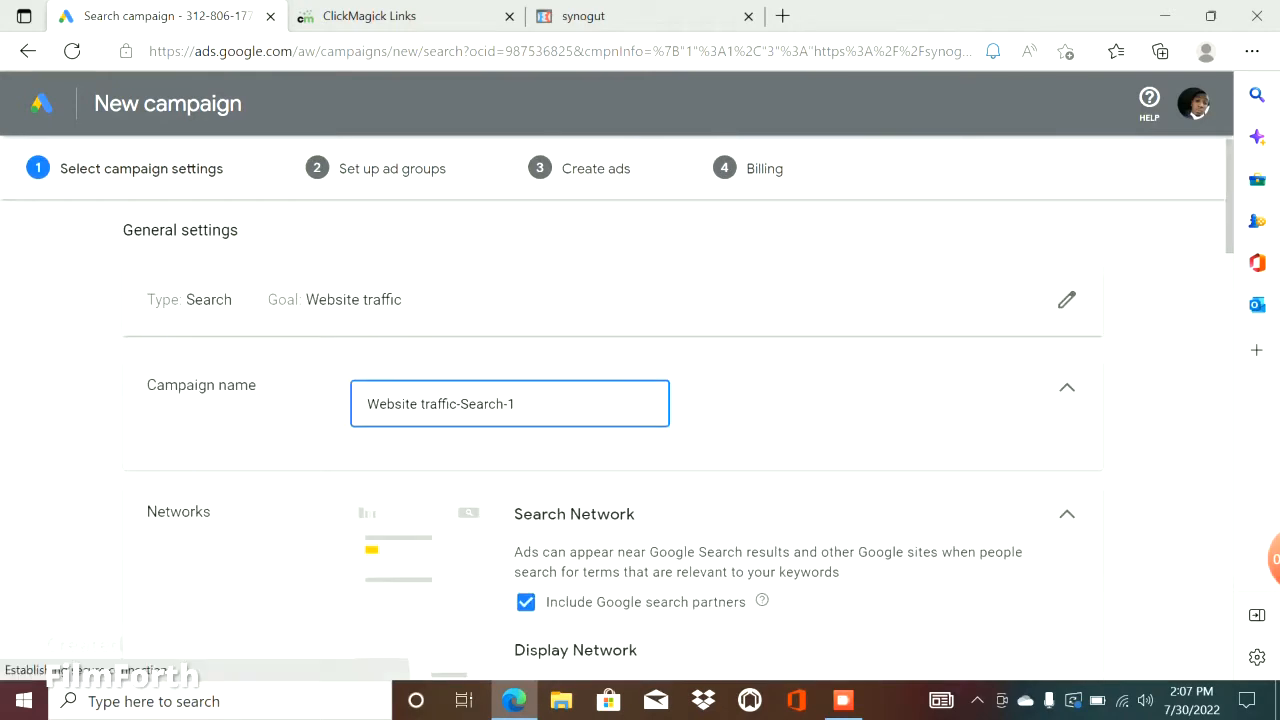
Rename the campaign after the synogut product and exclude both Google search partners and the Google Display Network.
{"action": "left_click_drag", "start_coordinate": [509, 404], "coordinate": [389, 404]}
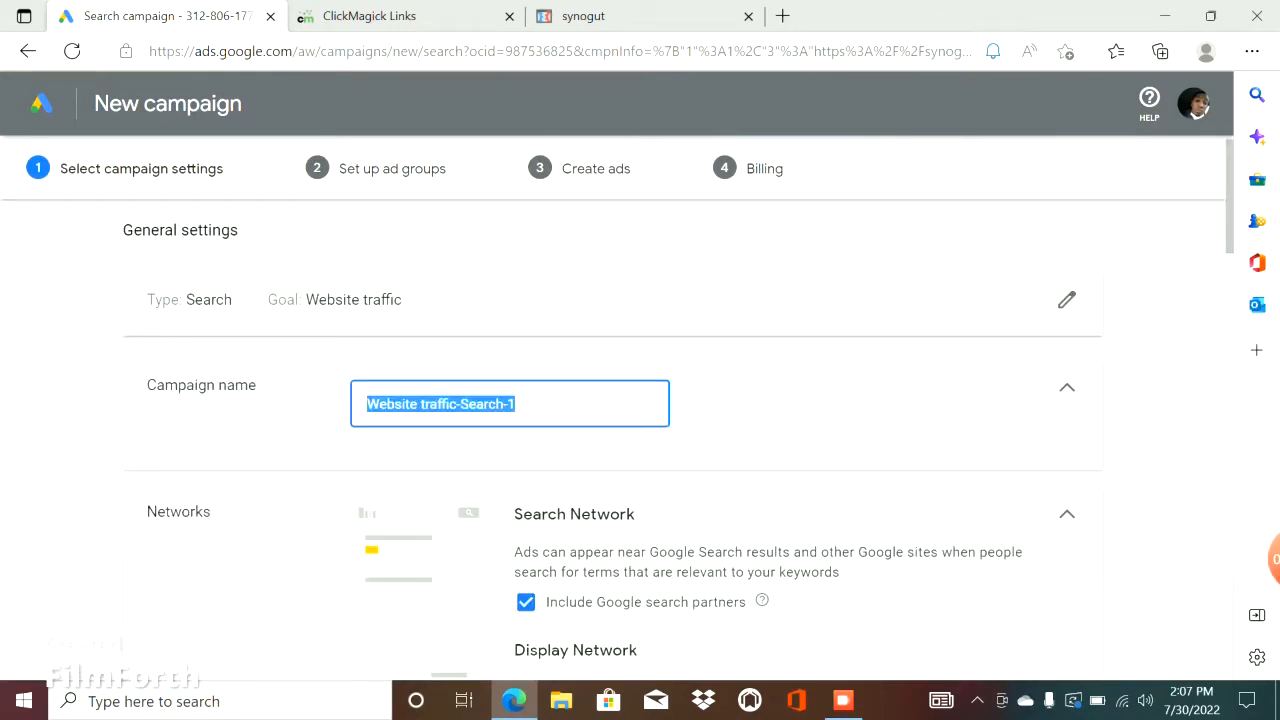
{"action": "type", "text": "synogut"}
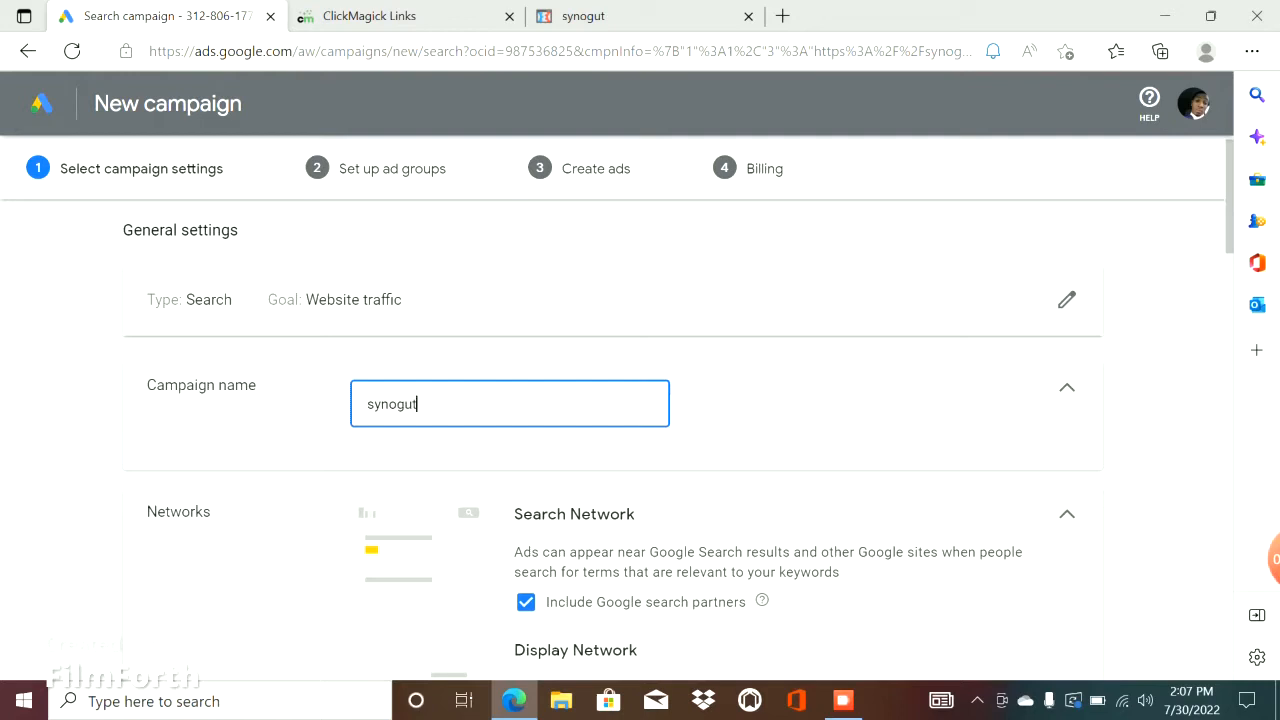
{"action": "scroll", "coordinate": [640, 420], "scroll_direction": "down", "scroll_amount": 3}
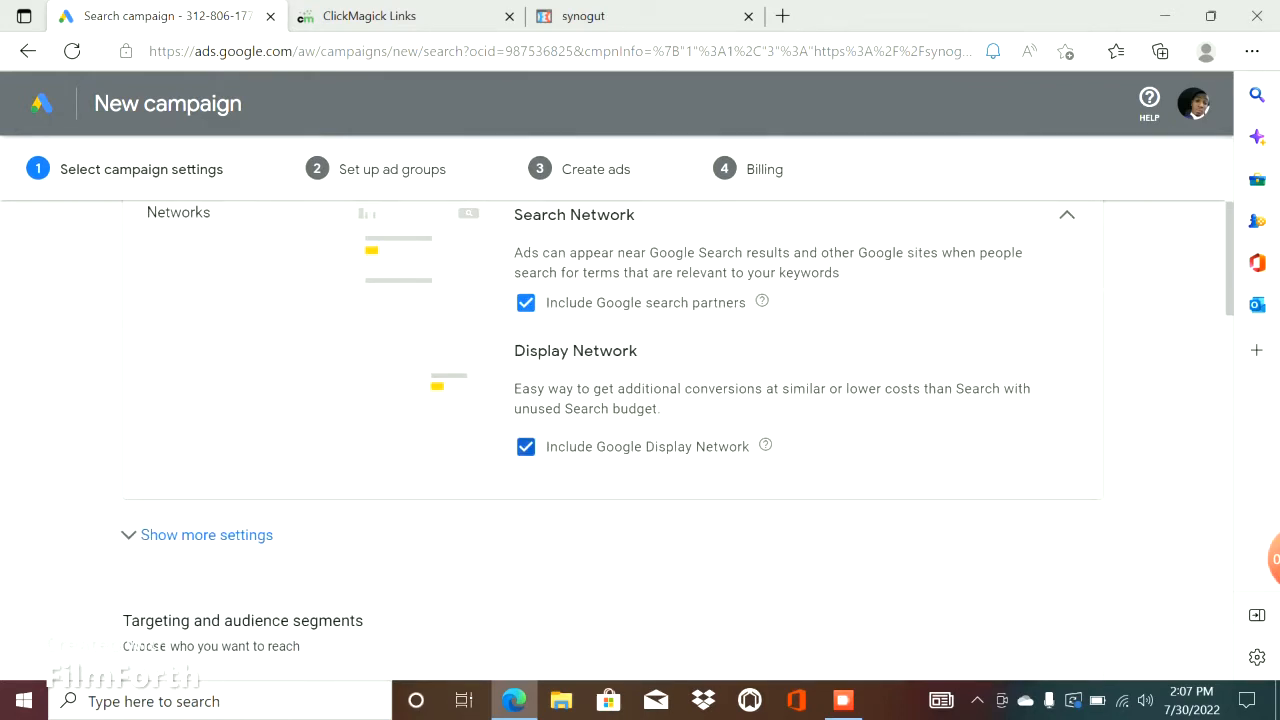
{"action": "left_click", "coordinate": [526, 447]}
{"action": "left_click", "coordinate": [526, 303]}
{"action": "scroll", "coordinate": [526, 303], "scroll_direction": "down", "scroll_amount": 3}
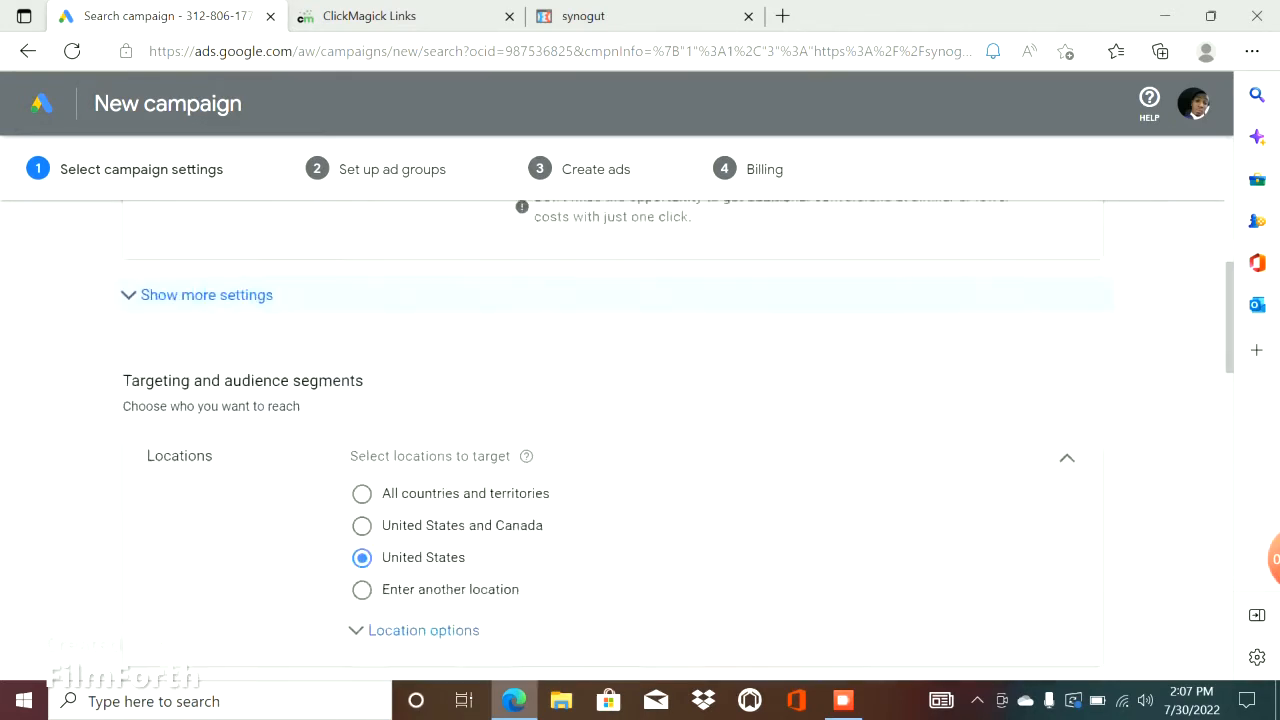
Expand the location options, switch targeting to Enter another location and add the country United States as a target.
{"action": "scroll", "coordinate": [526, 303], "scroll_direction": "down", "scroll_amount": 2}
{"action": "left_click", "coordinate": [424, 480]}
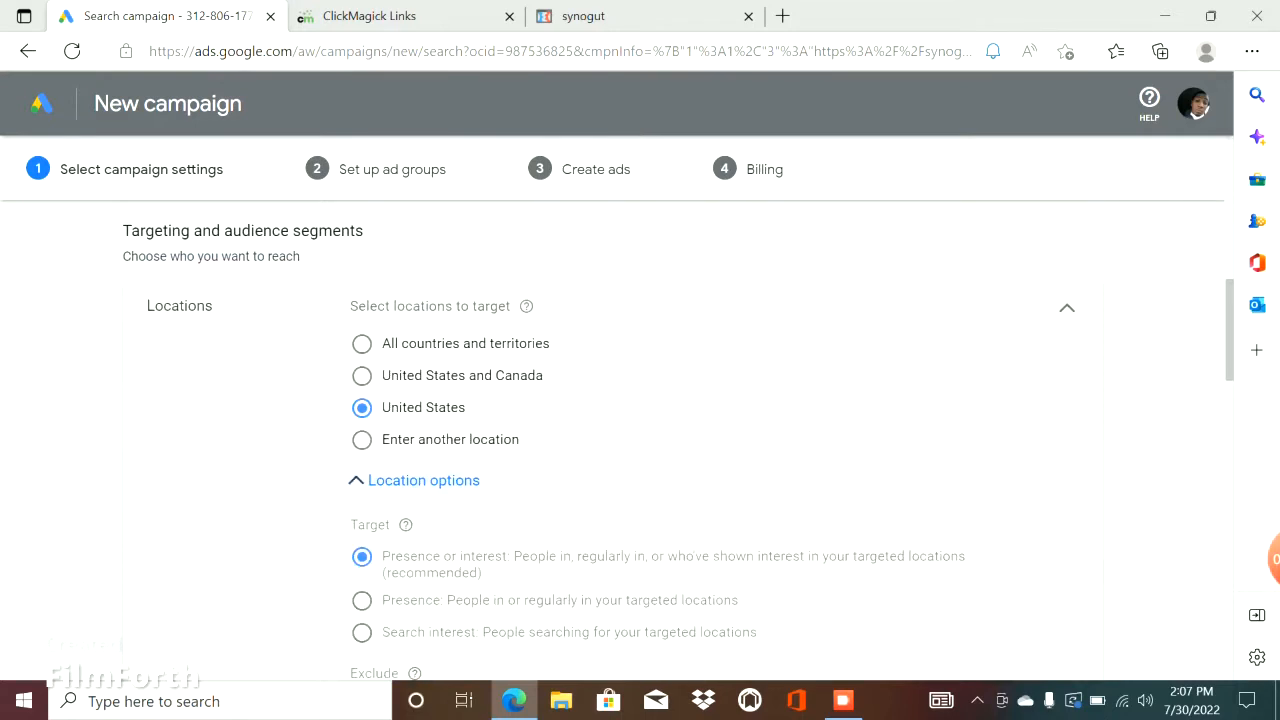
{"action": "left_click", "coordinate": [362, 440]}
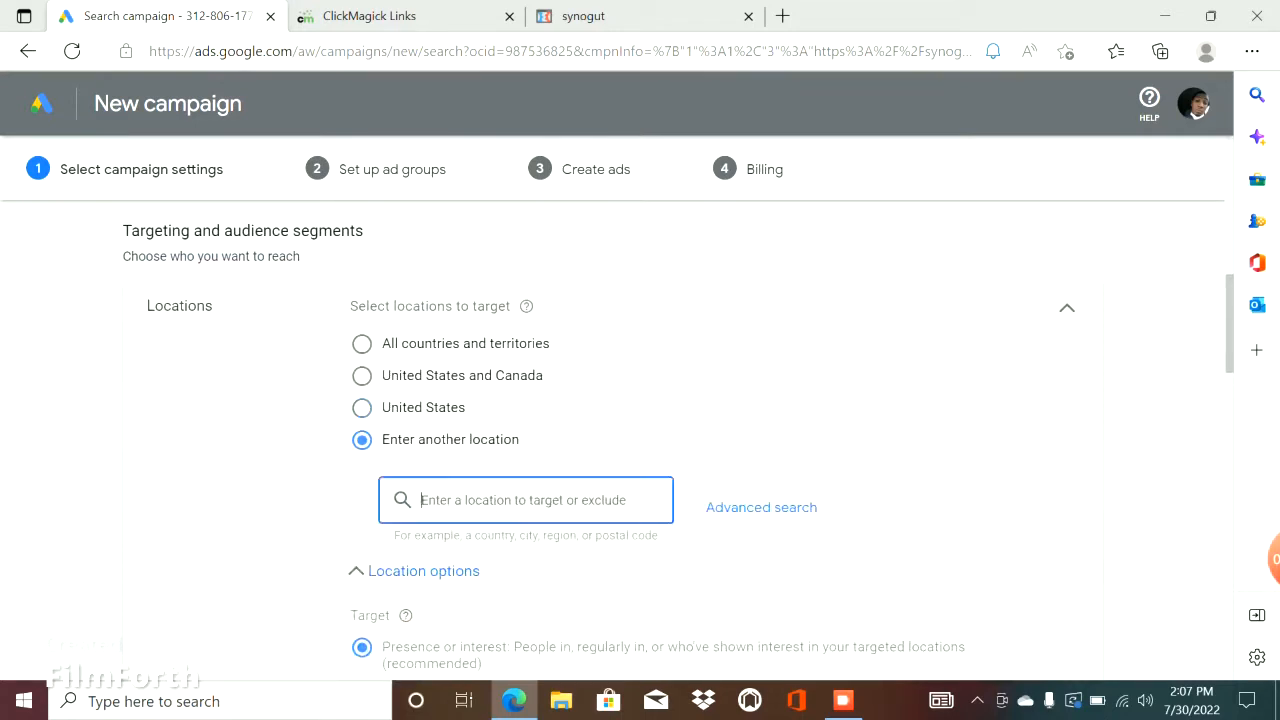
{"action": "type", "text": "unite"}
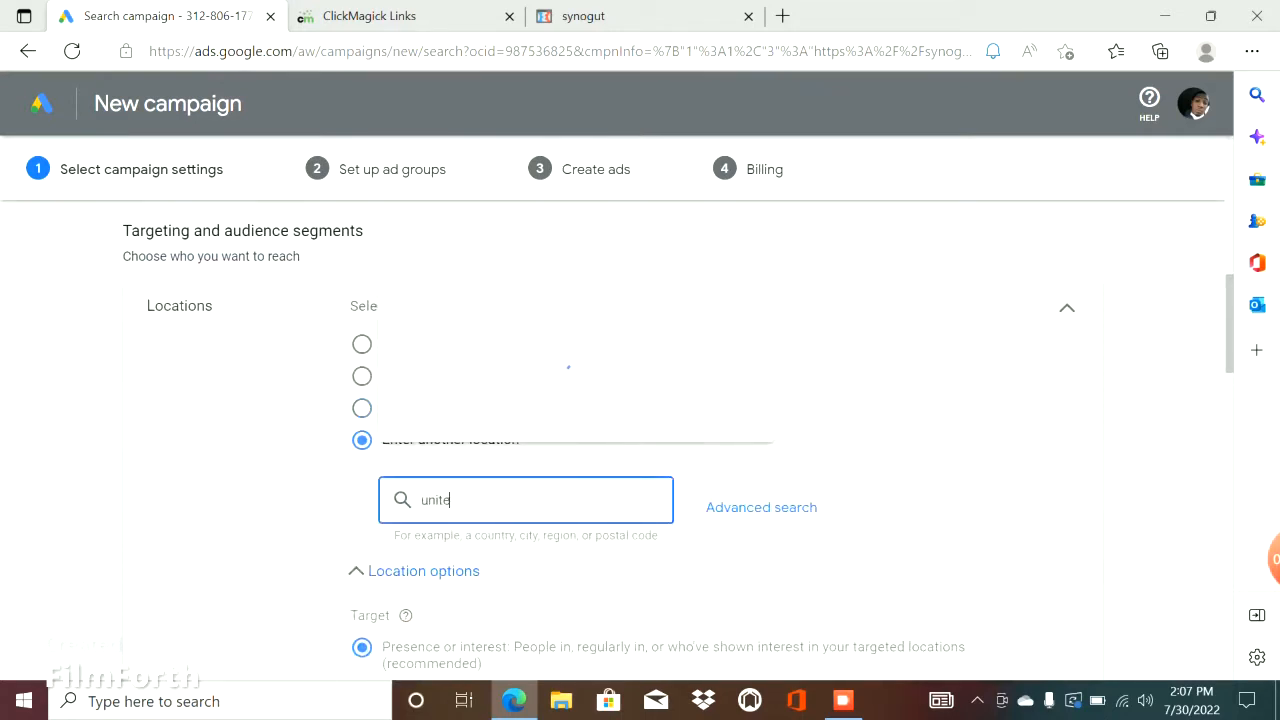
{"action": "type", "text": "d states"}
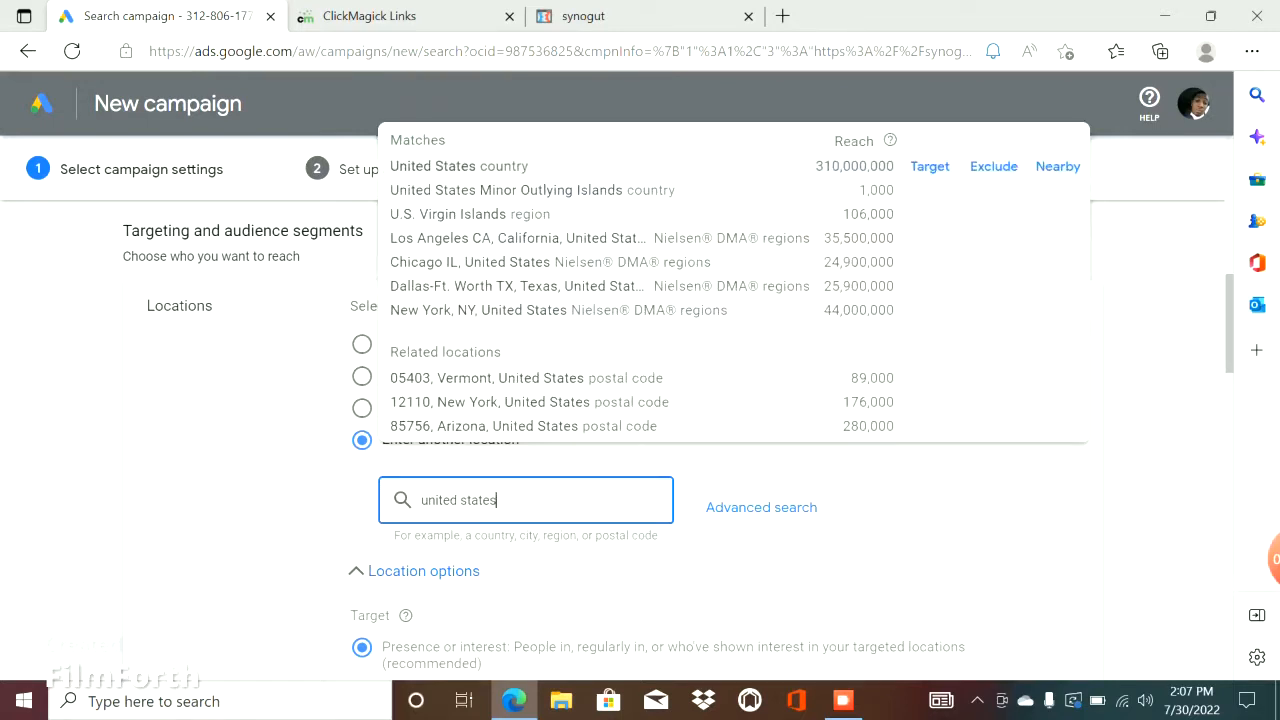
{"action": "left_click", "coordinate": [929, 166]}
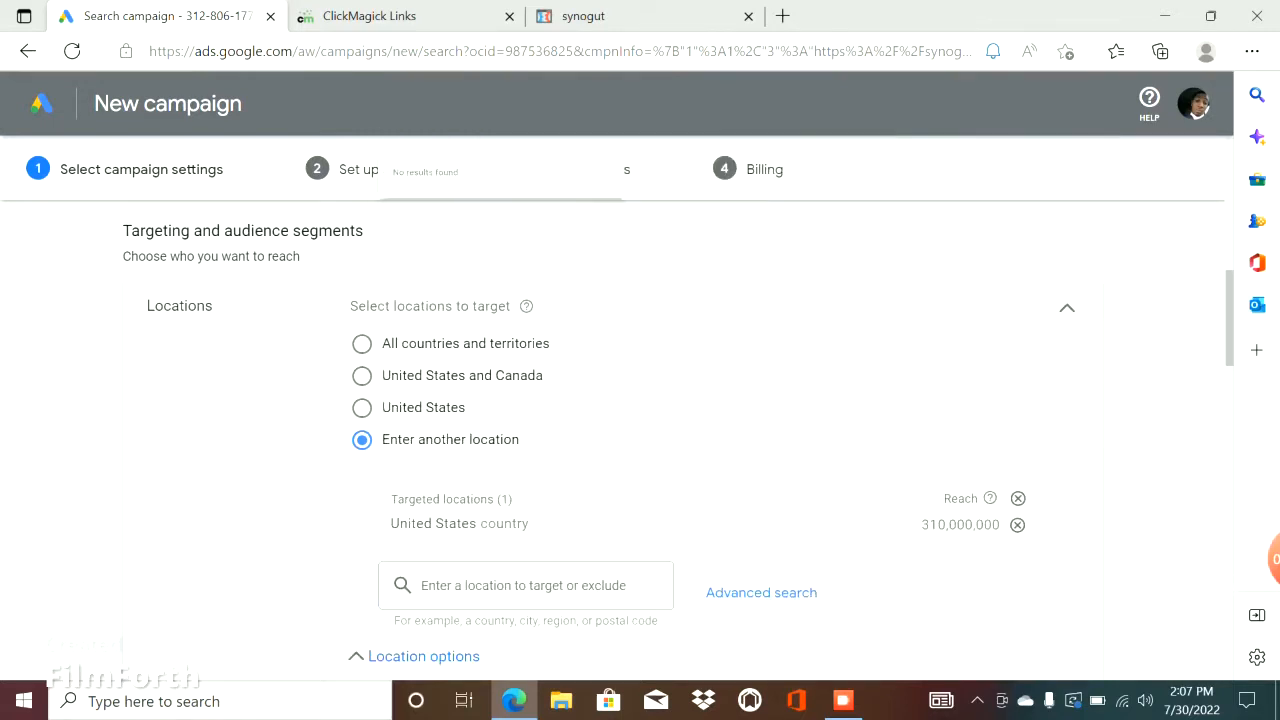
Add the countries Canada and Austria to the campaign's targeted locations.
{"action": "left_click", "coordinate": [526, 586]}
{"action": "type", "text": "canada"}
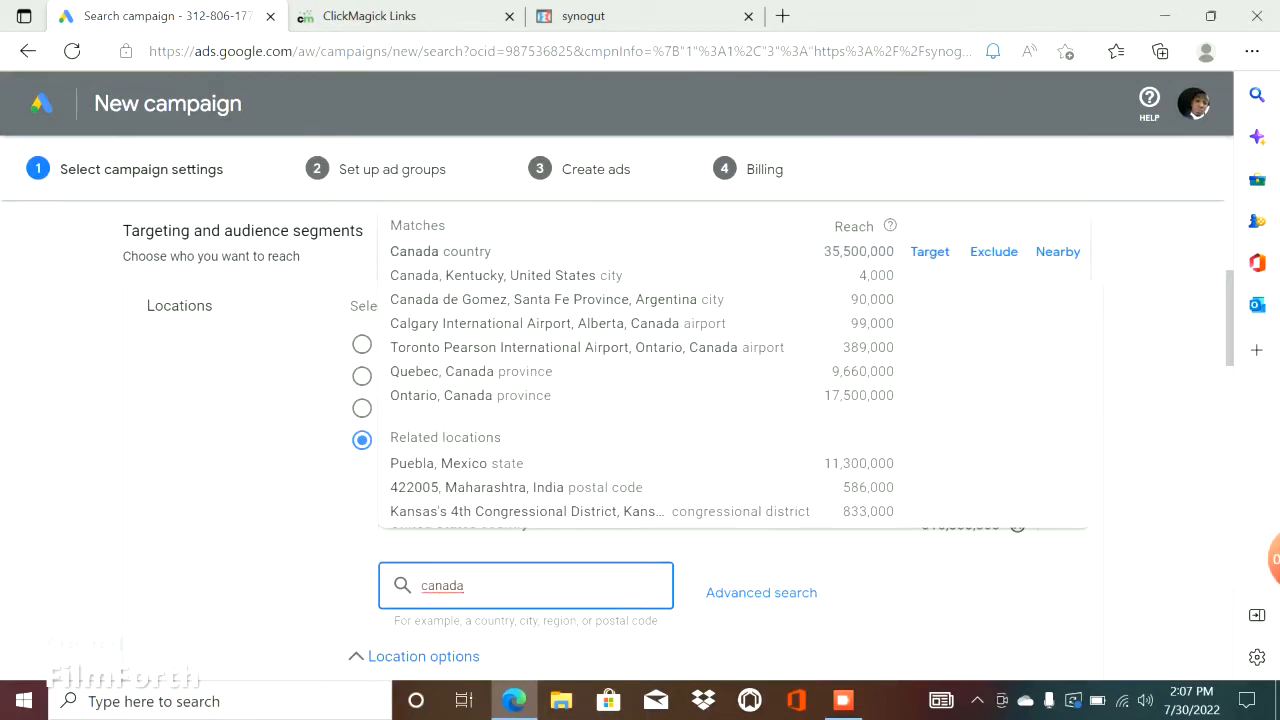
{"action": "left_click", "coordinate": [929, 252]}
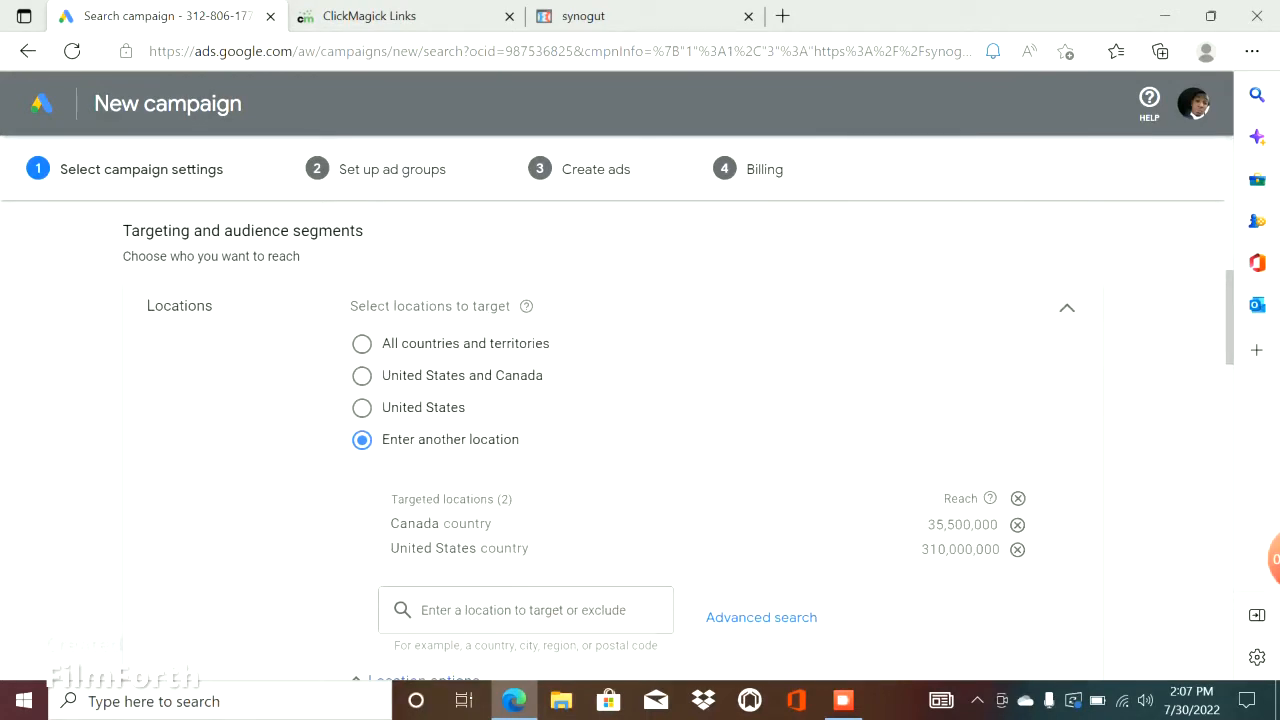
{"action": "left_click", "coordinate": [526, 610]}
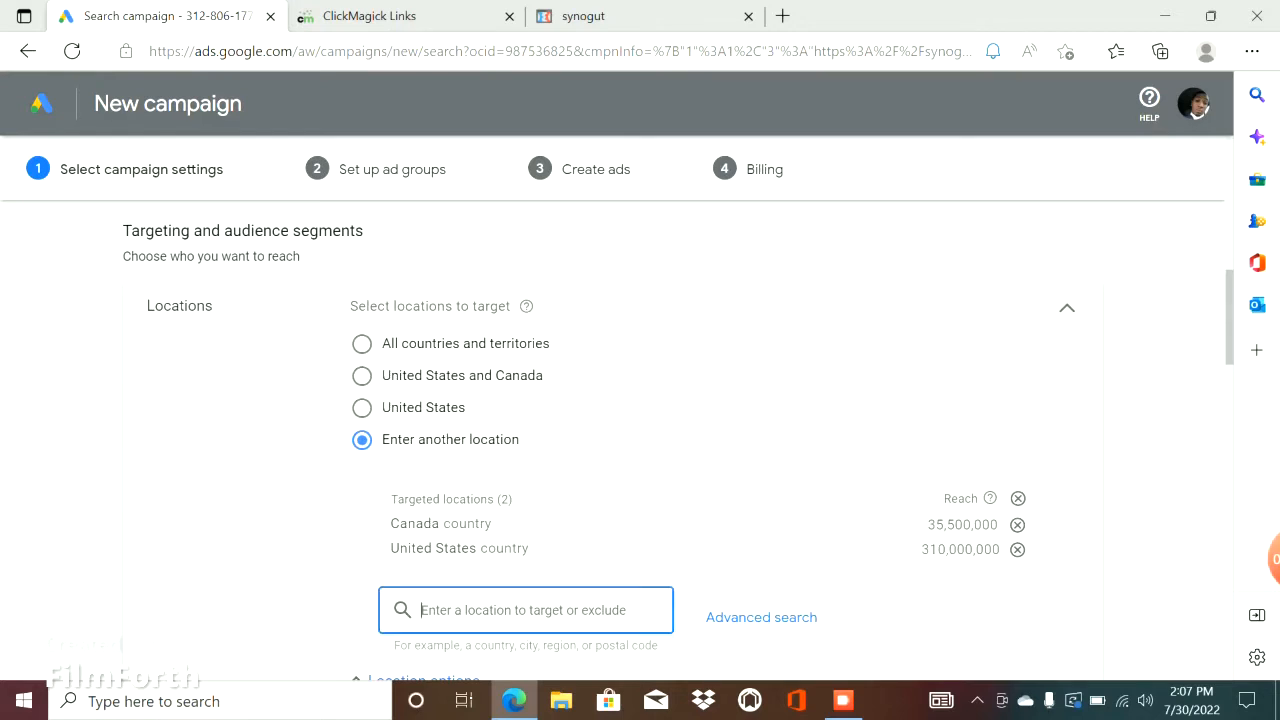
{"action": "type", "text": "austa"}
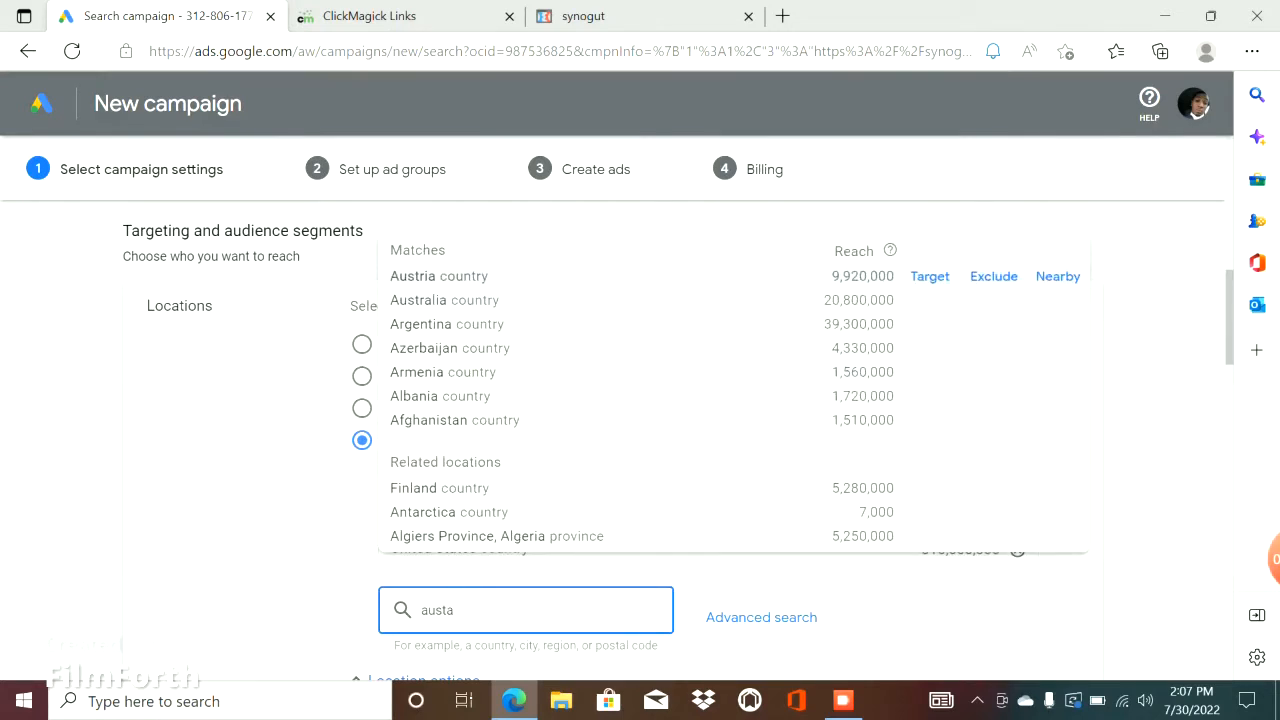
{"action": "key", "text": "BackSpace"}
{"action": "type", "text": "r"}
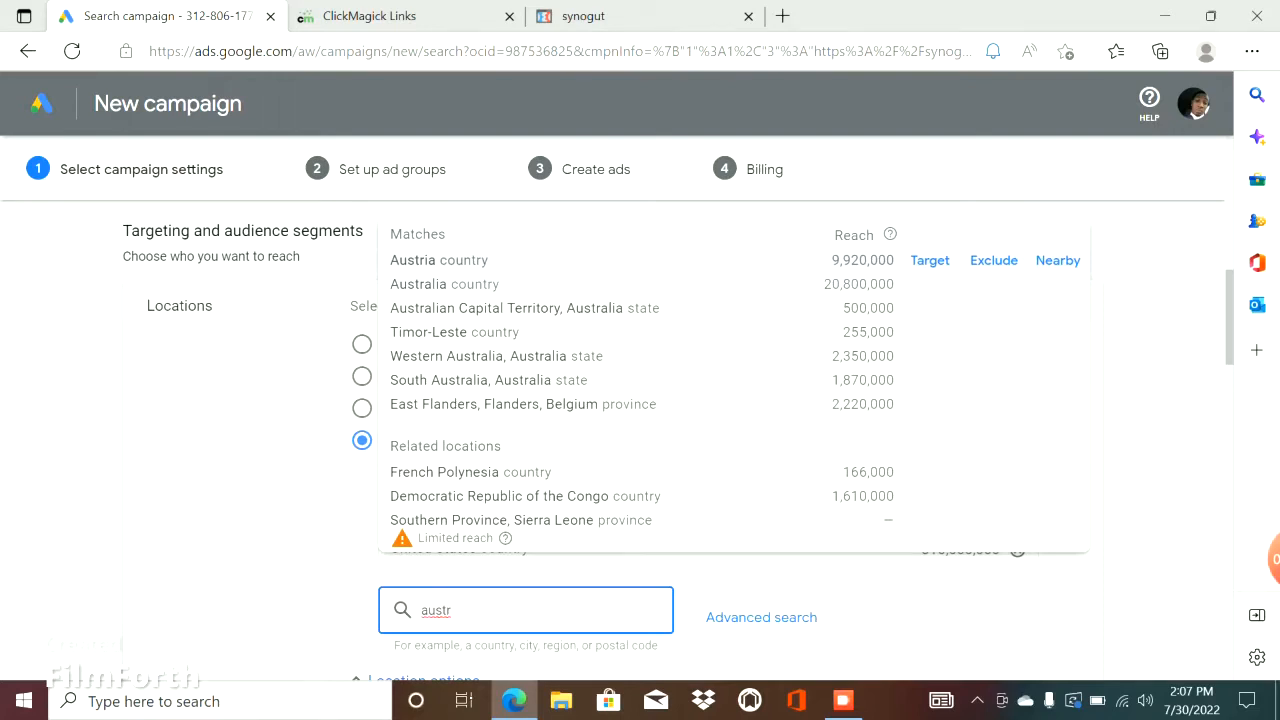
{"action": "left_click", "coordinate": [930, 260]}
{"action": "left_click", "coordinate": [524, 635]}
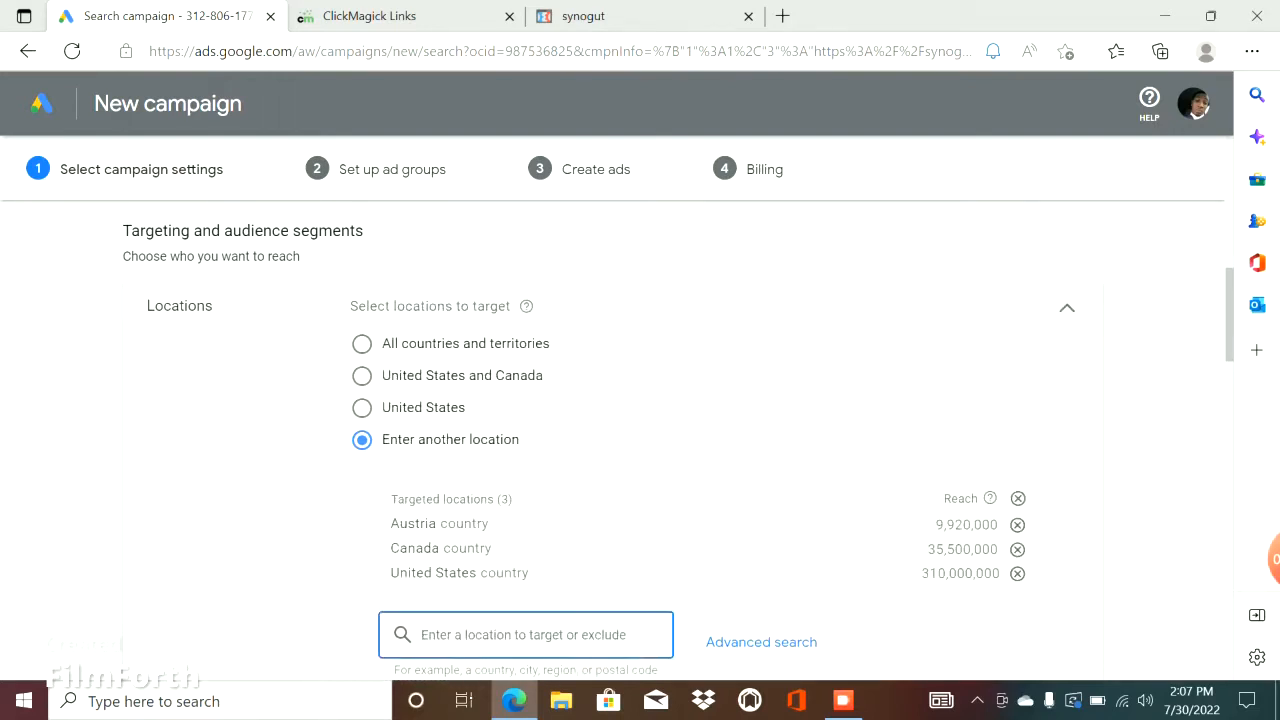
Add the countries United Kingdom and New Zealand to the campaign's targeted locations.
{"action": "type", "text": "united"}
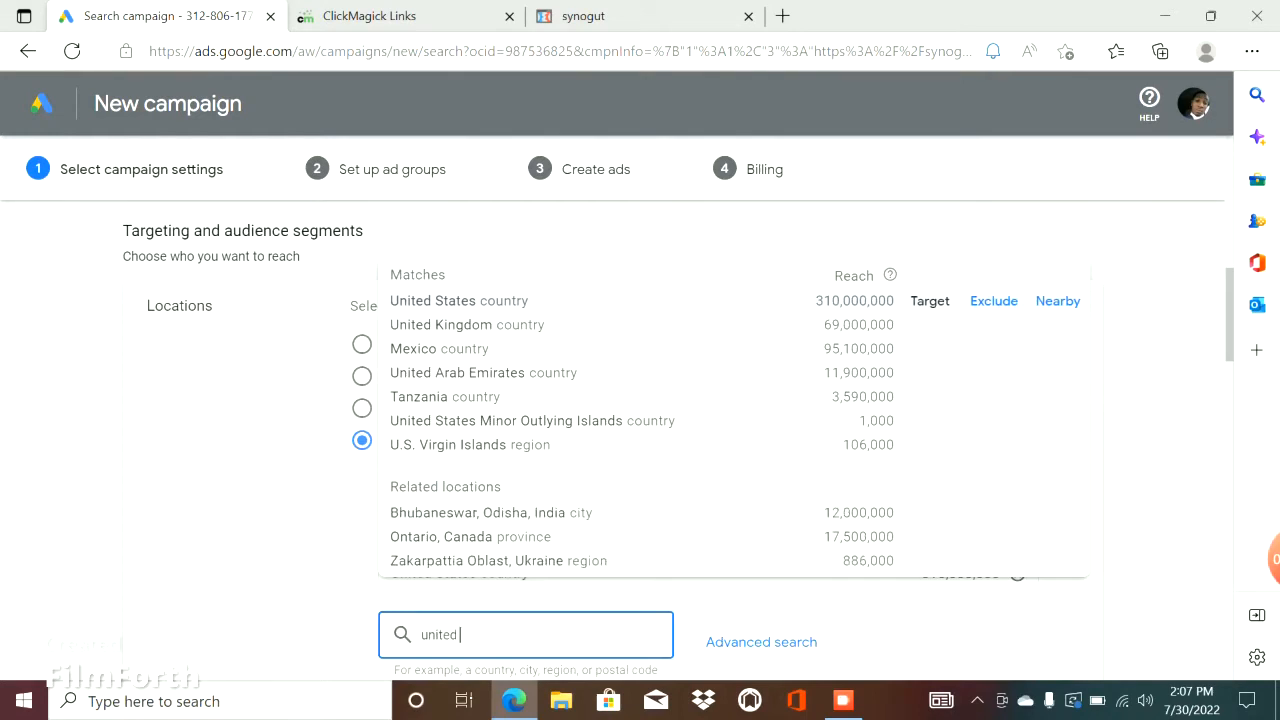
{"action": "type", "text": " lo"}
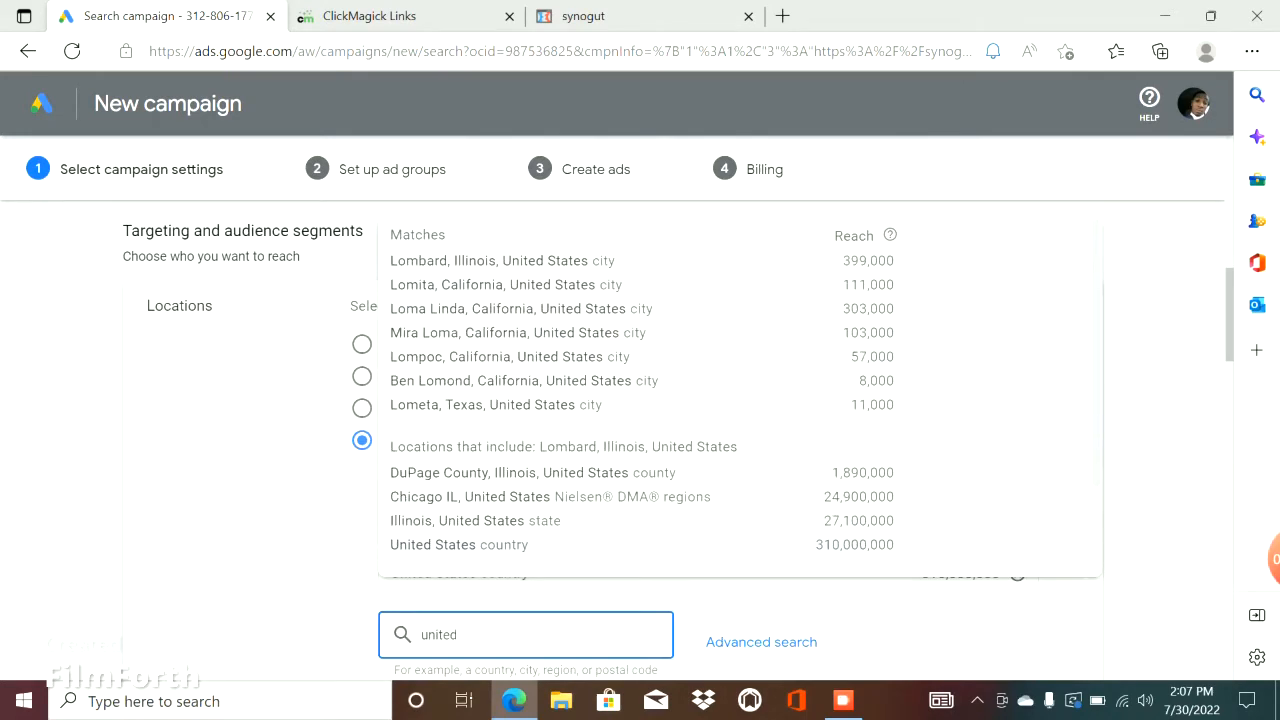
{"action": "type", "text": "ki"}
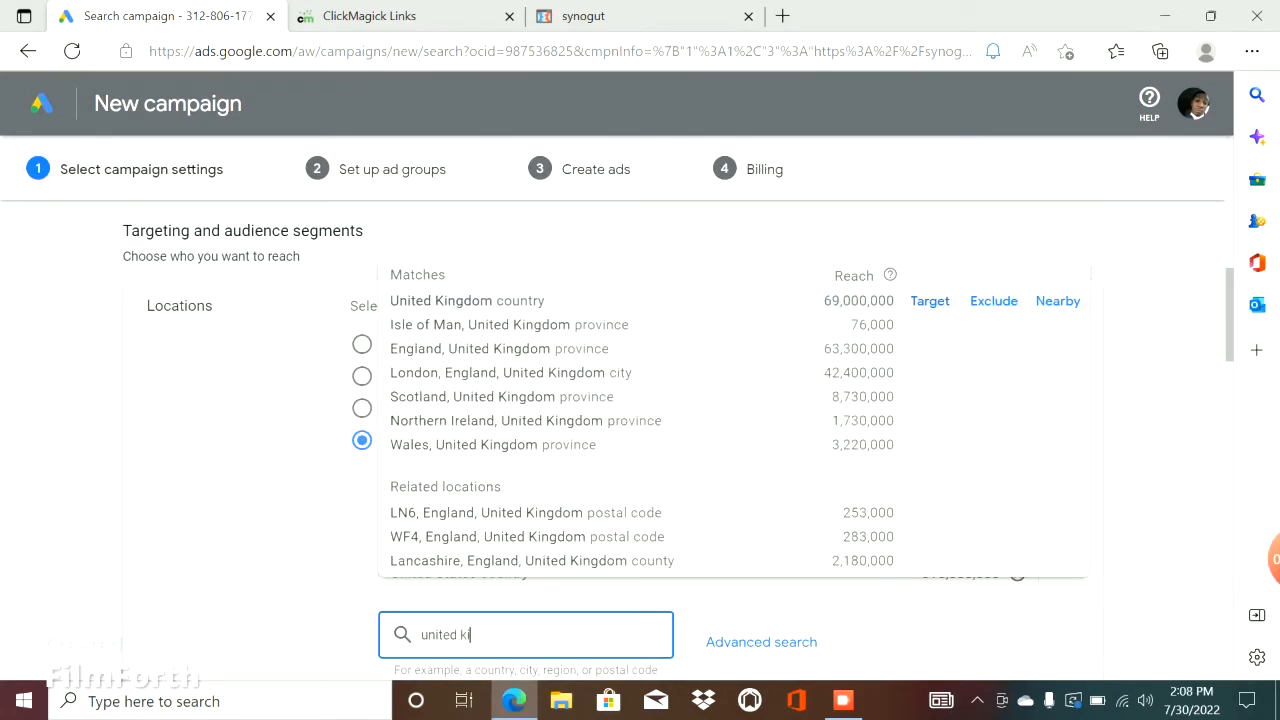
{"action": "left_click", "coordinate": [930, 301]}
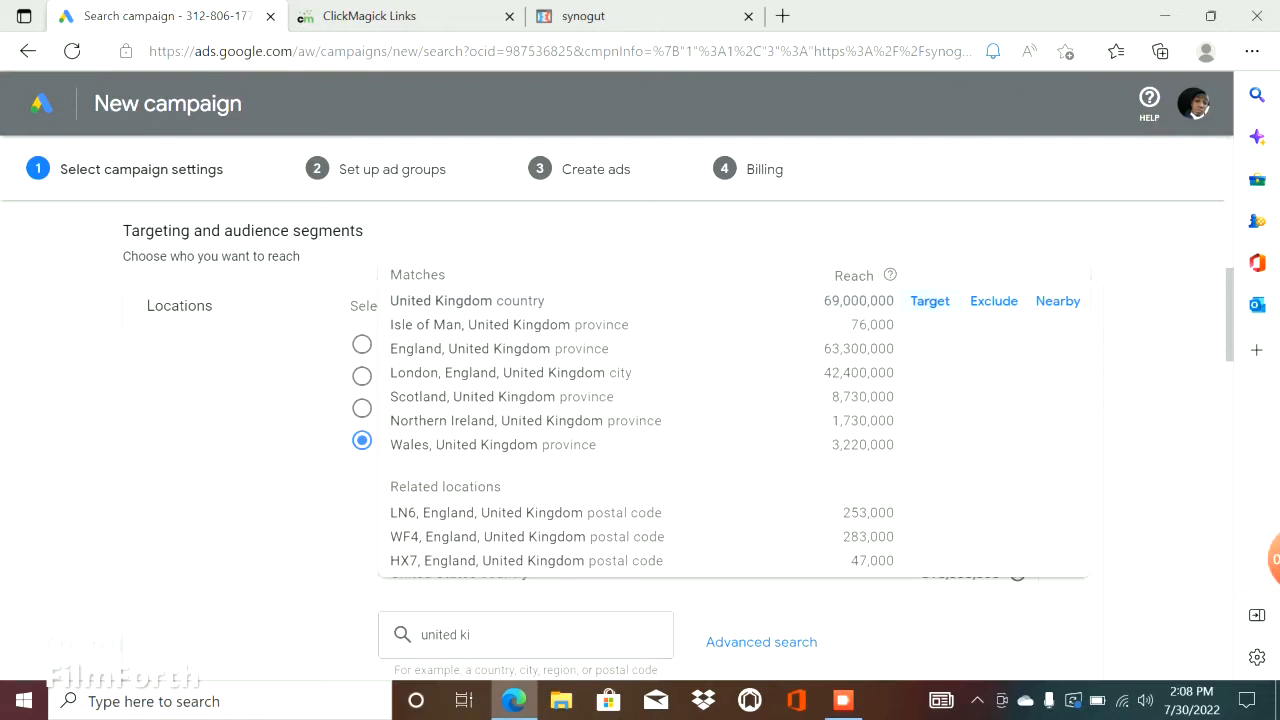
{"action": "left_click", "coordinate": [526, 660]}
{"action": "type", "text": "new"}
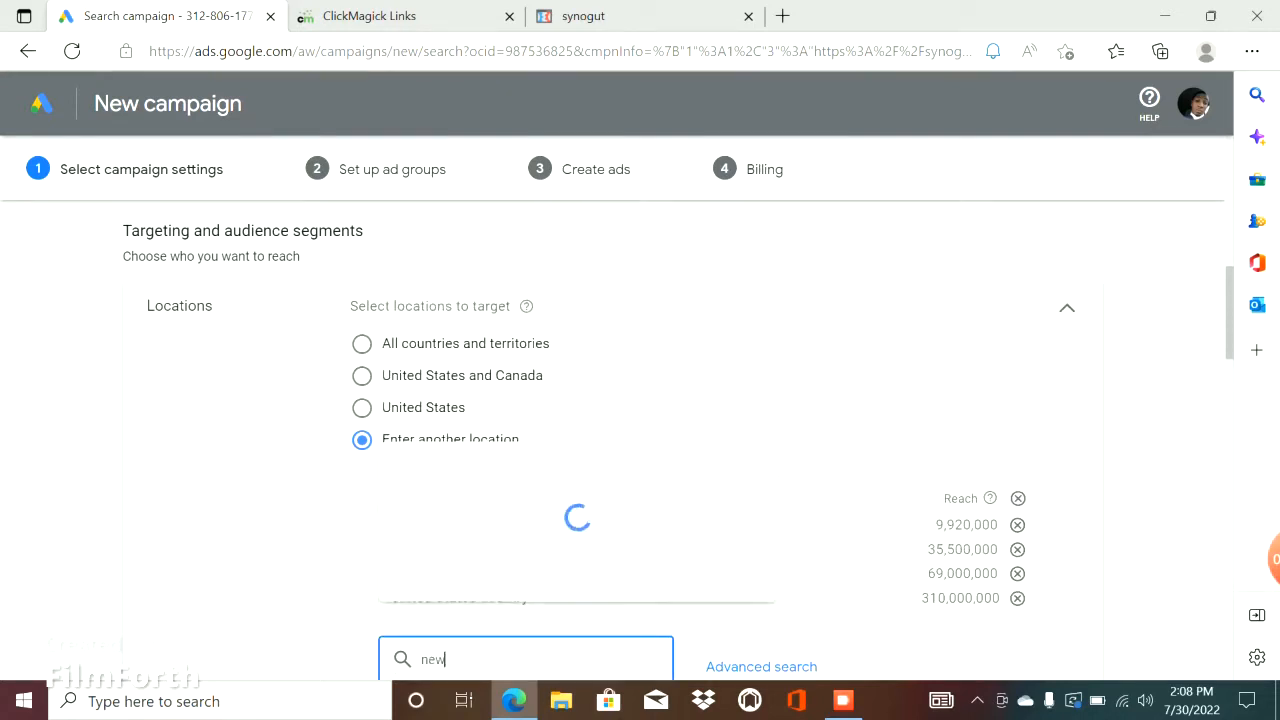
{"action": "type", "text": " zealand"}
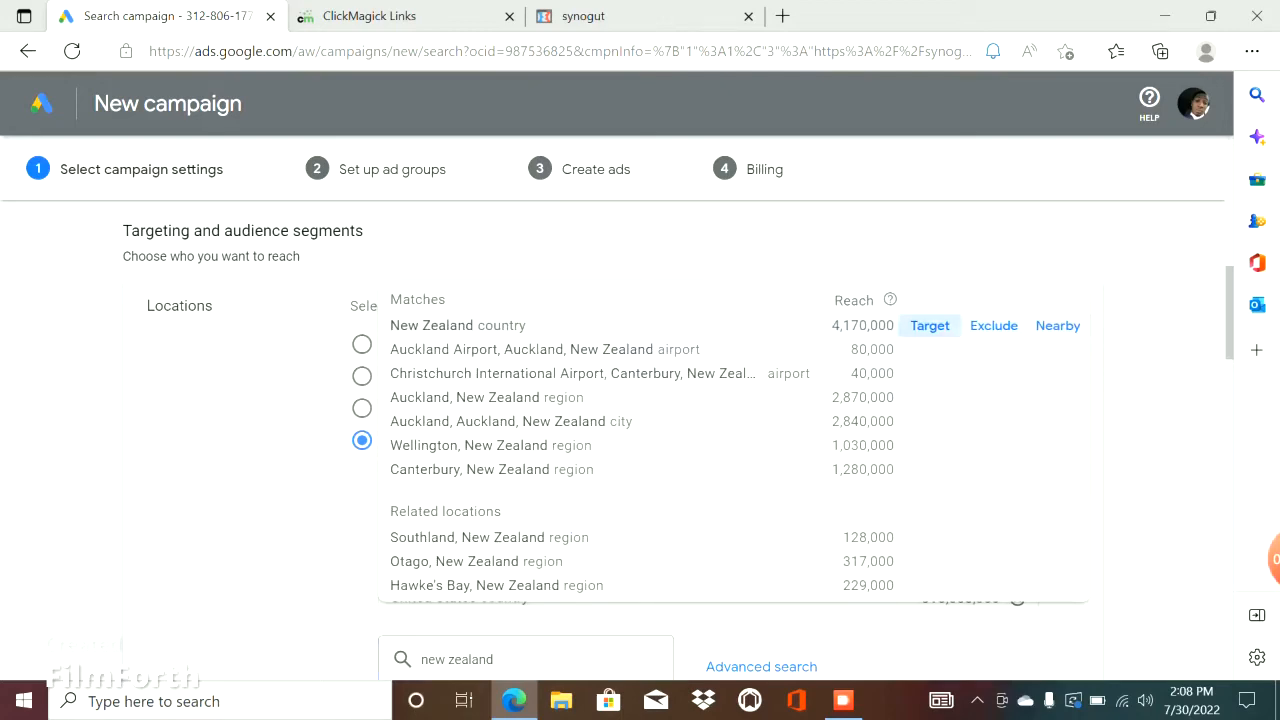
{"action": "left_click", "coordinate": [930, 325]}
Set the campaign's average daily budget to $50.00 and keep Clicks as the bidding focus.
{"action": "scroll", "coordinate": [640, 440], "scroll_direction": "down", "scroll_amount": 7}
{"action": "scroll", "coordinate": [640, 440], "scroll_direction": "down", "scroll_amount": 2}
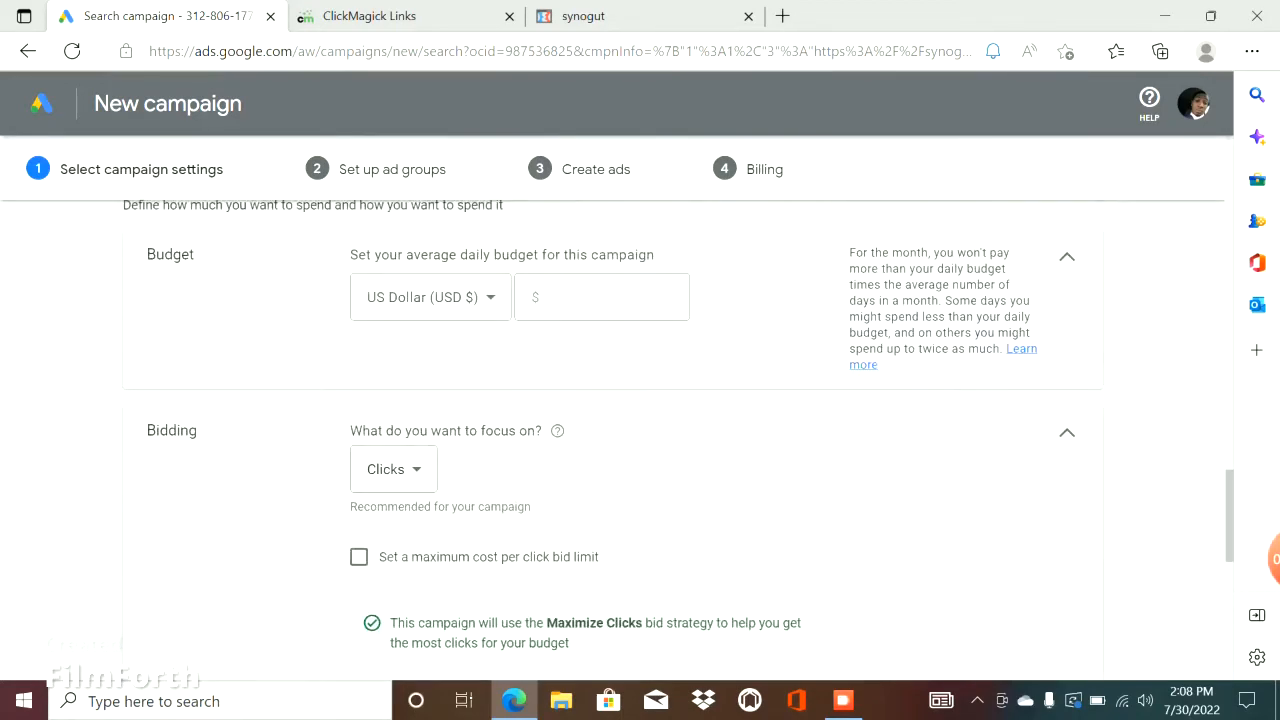
{"action": "left_click", "coordinate": [602, 297]}
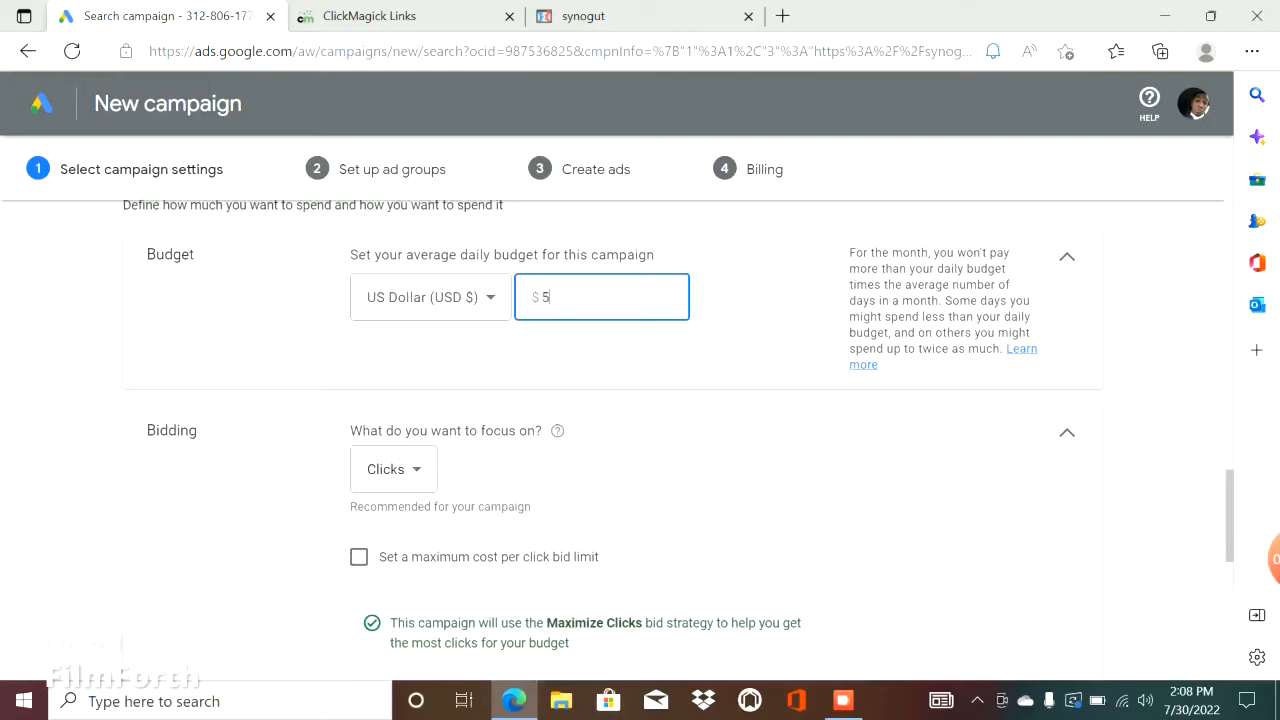
{"action": "left_click", "coordinate": [393, 469]}
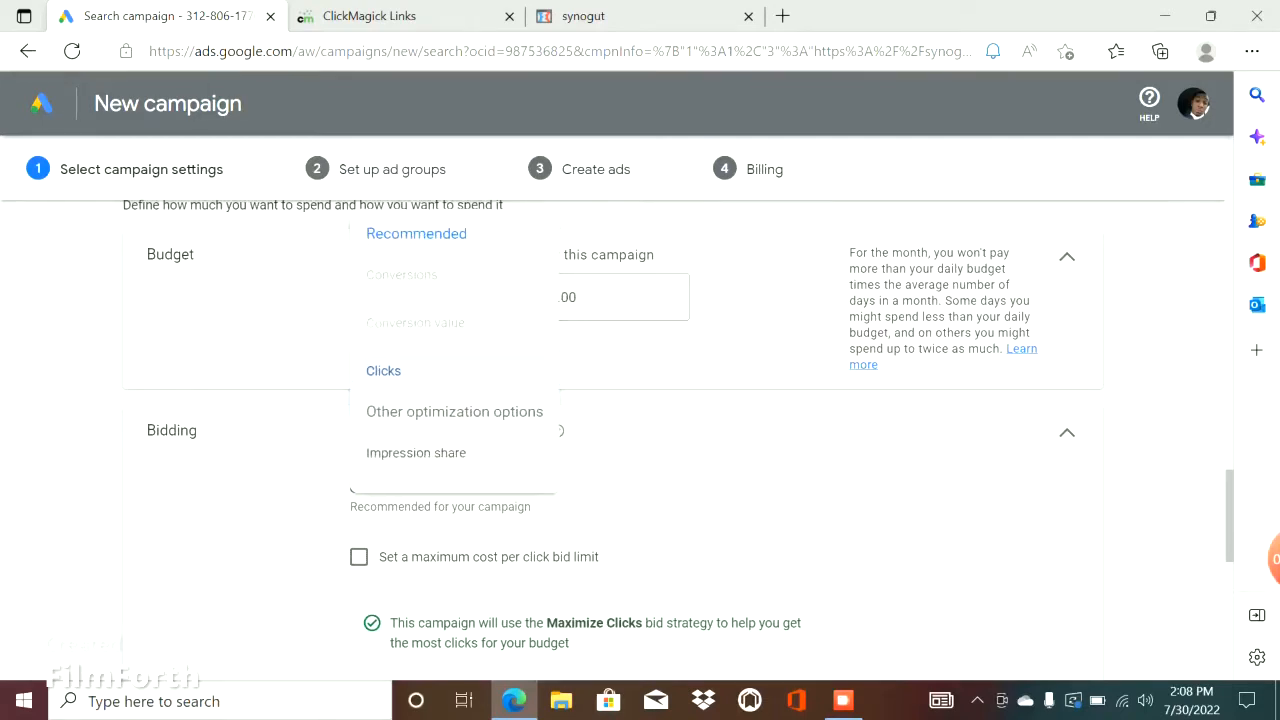
{"action": "key", "text": "Escape"}
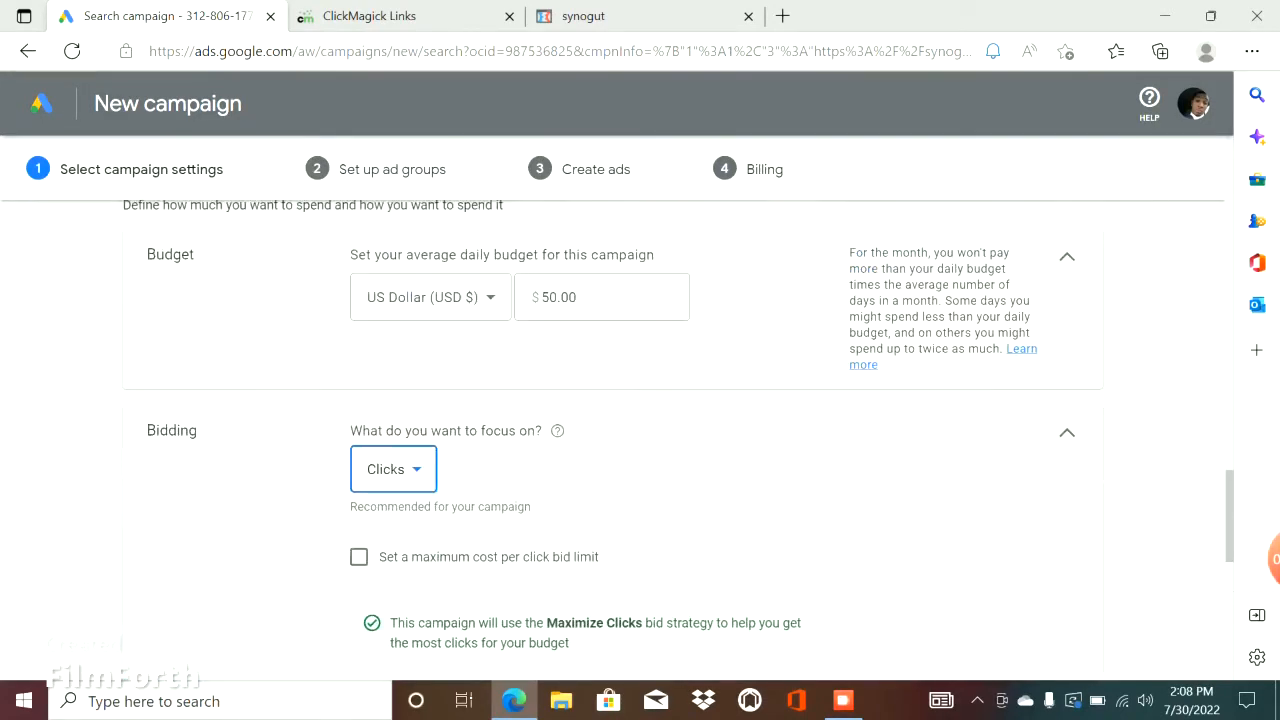
Enable a maximum cost per click bid limit of $3.50, then save the campaign settings and continue to the ad groups.
{"action": "left_click", "coordinate": [359, 557]}
{"action": "scroll", "coordinate": [155, 645], "scroll_direction": "down", "scroll_amount": 3}
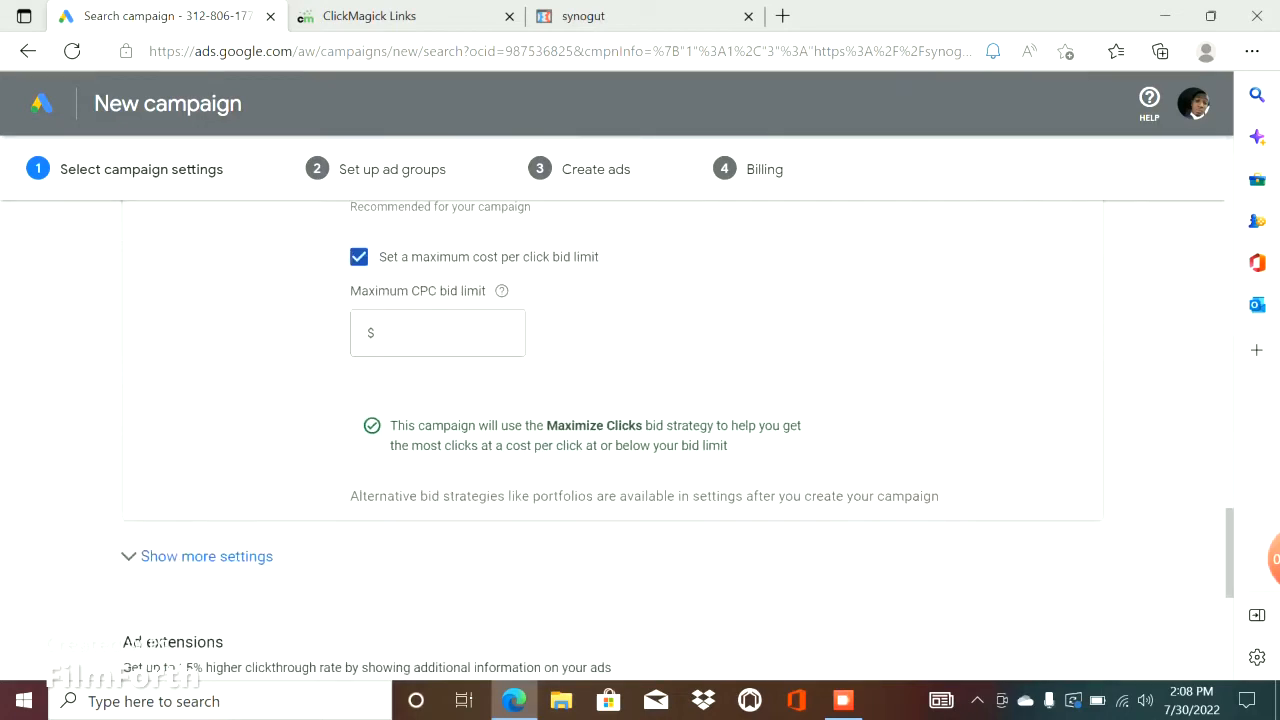
{"action": "left_click", "coordinate": [437, 333]}
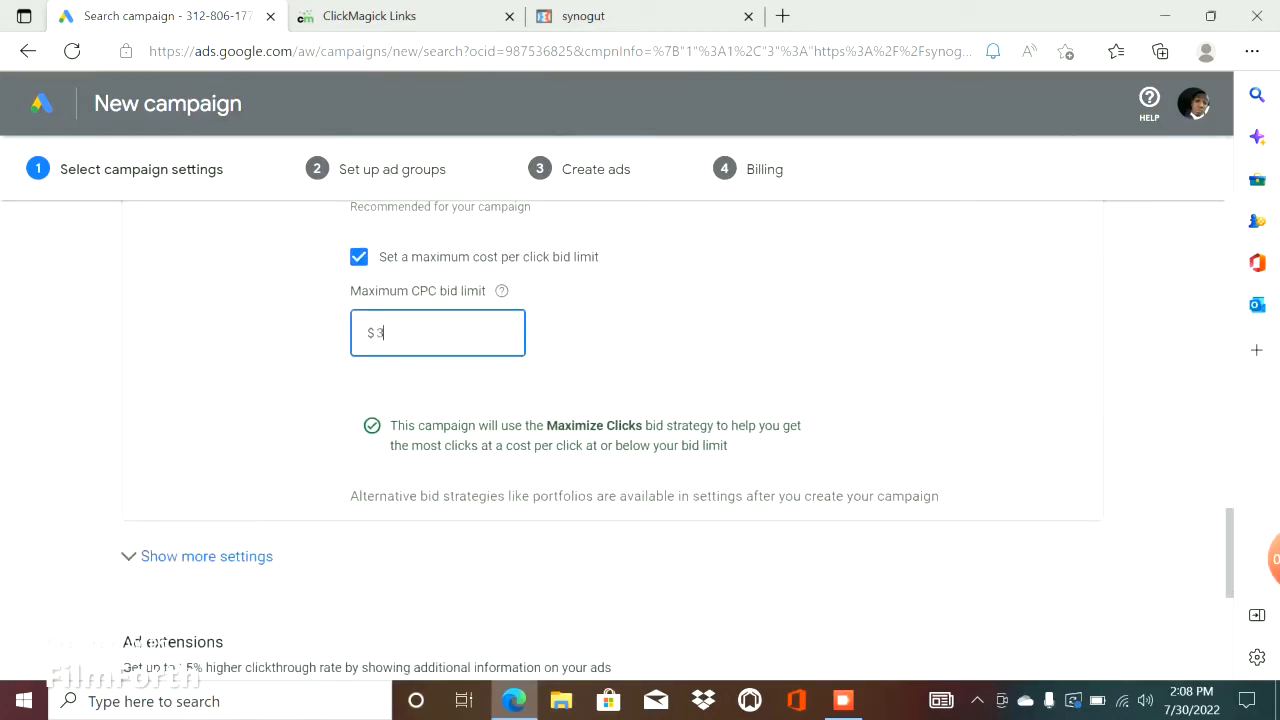
{"action": "left_click", "coordinate": [680, 345]}
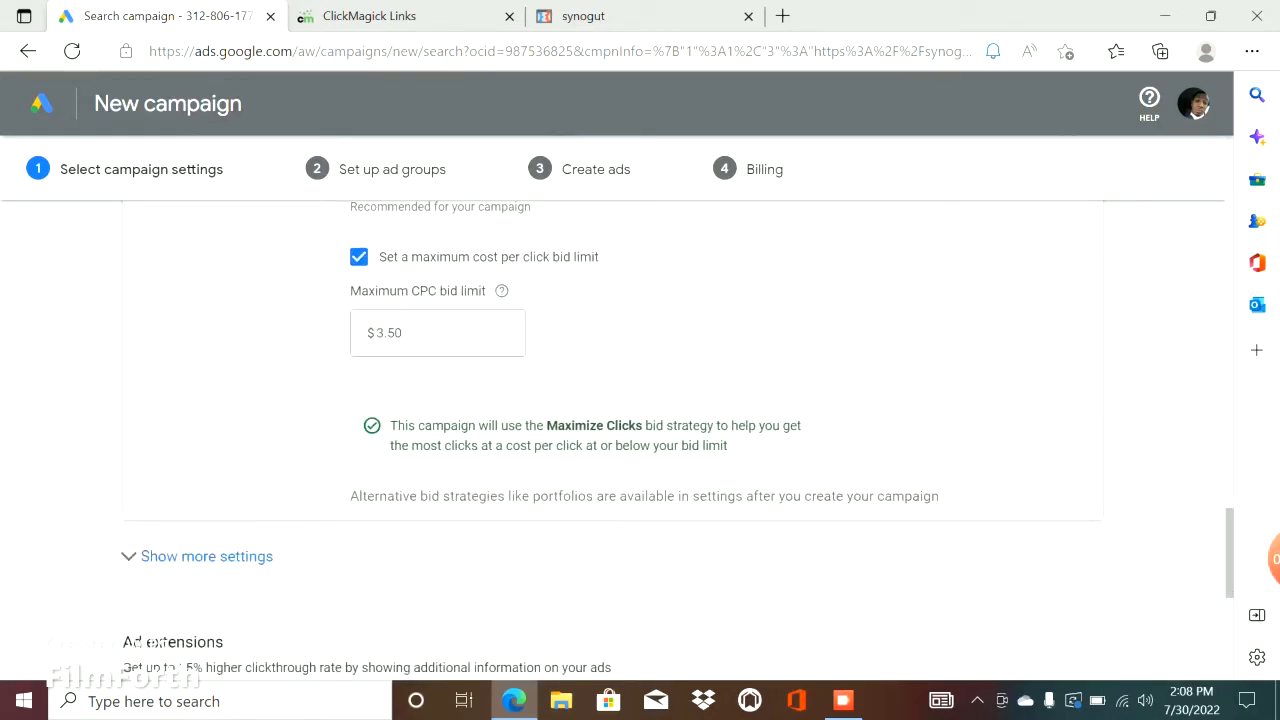
{"action": "scroll", "coordinate": [640, 420], "scroll_direction": "down", "scroll_amount": 5}
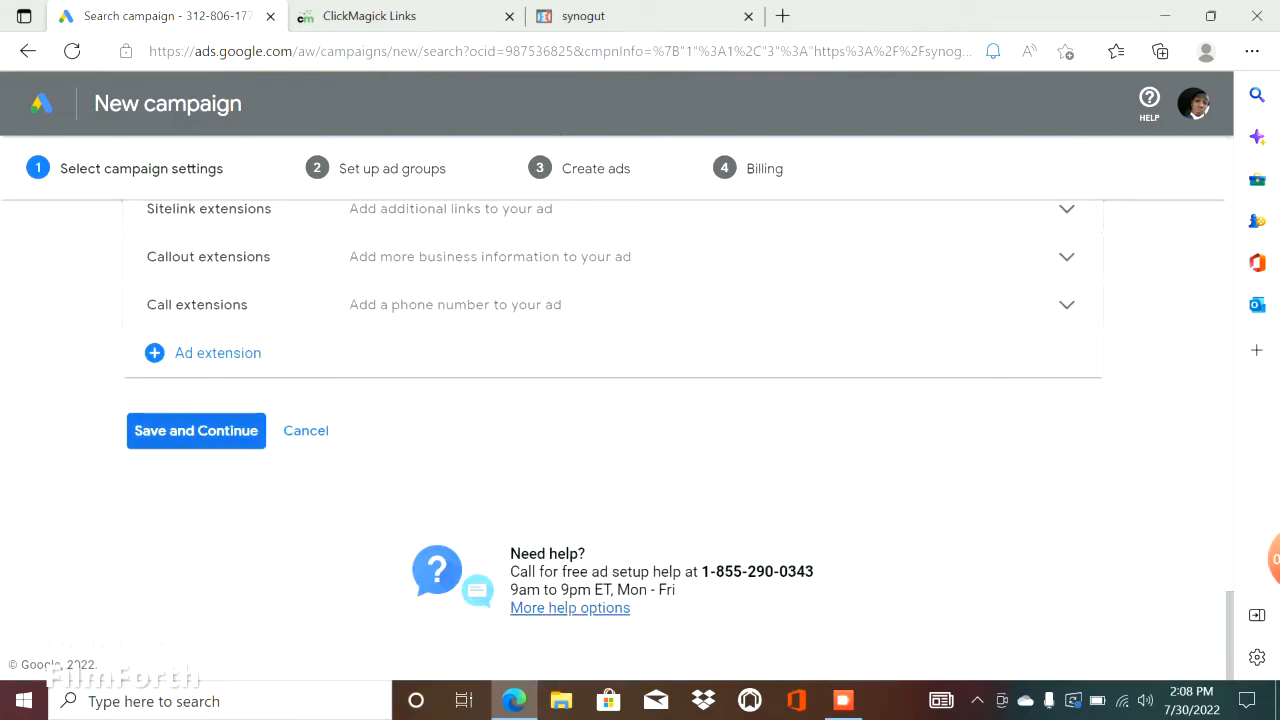
{"action": "left_click", "coordinate": [196, 431]}
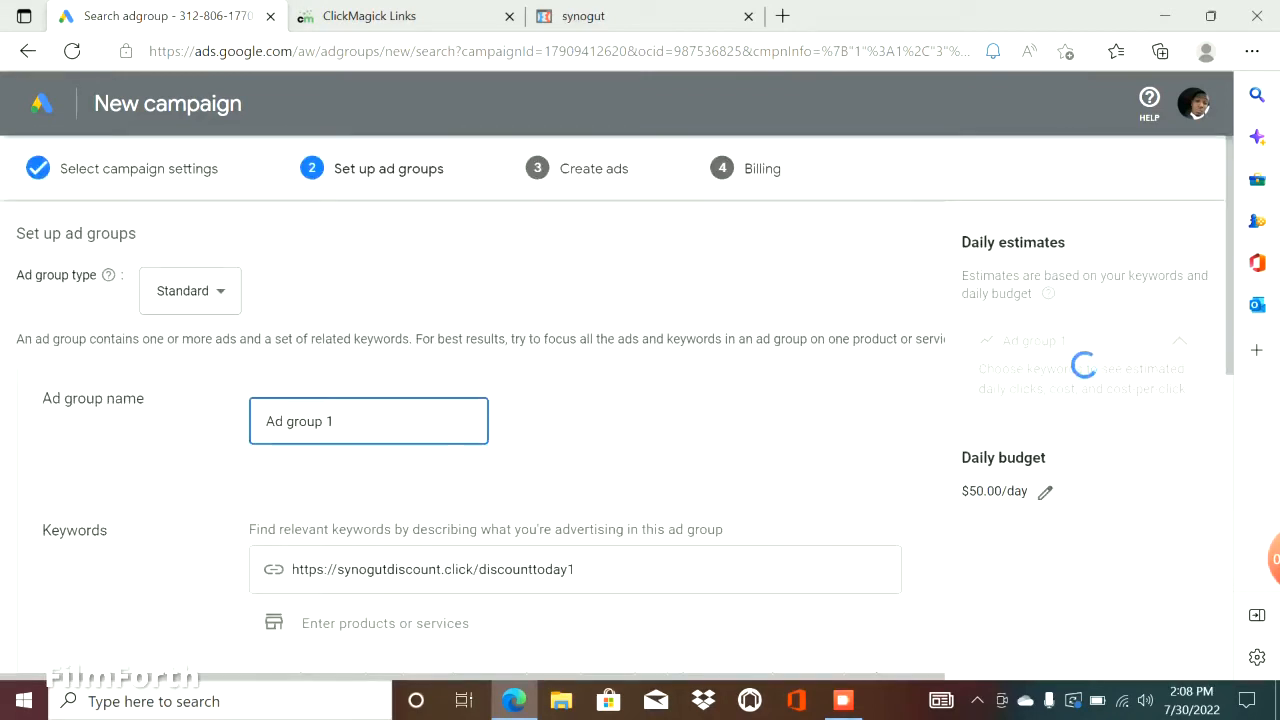
Select all the suggested keywords in the ad group and find the Keyword Match Type Tool website through Google in a new tab.
{"action": "scroll", "coordinate": [575, 520], "scroll_direction": "down", "scroll_amount": 10}
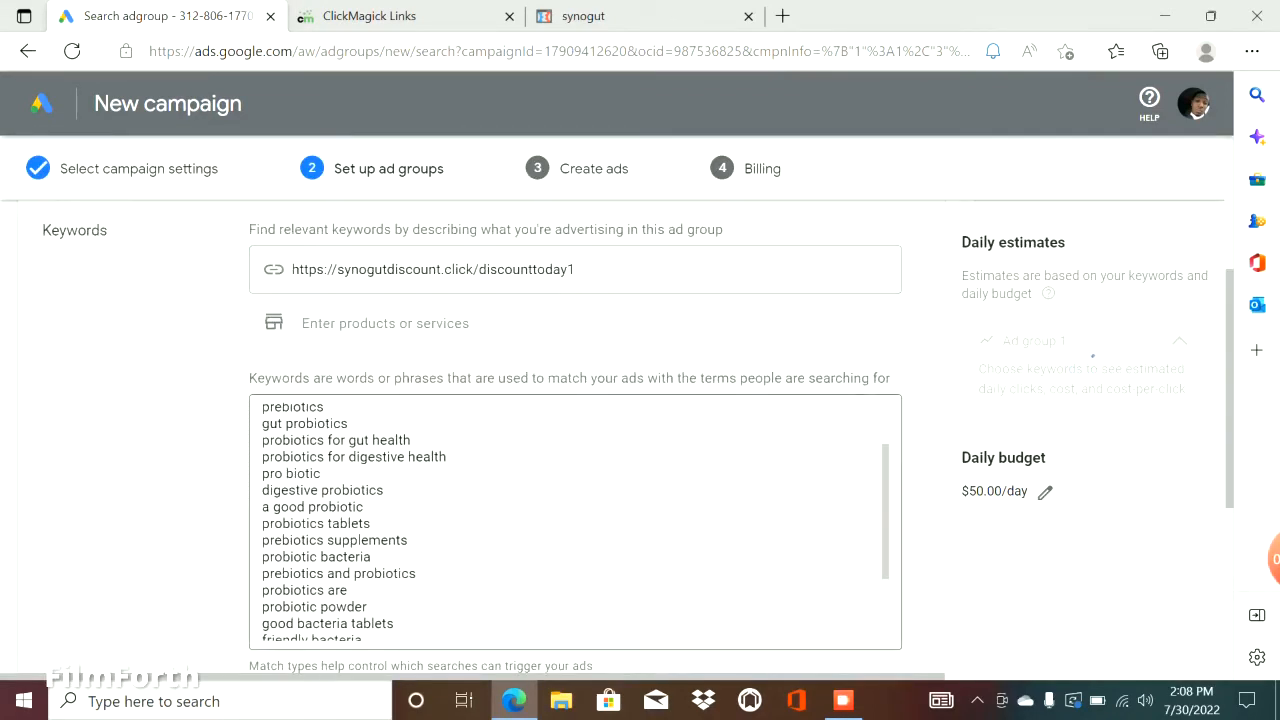
{"action": "left_click_drag", "start_coordinate": [347, 634], "coordinate": [258, 400]}
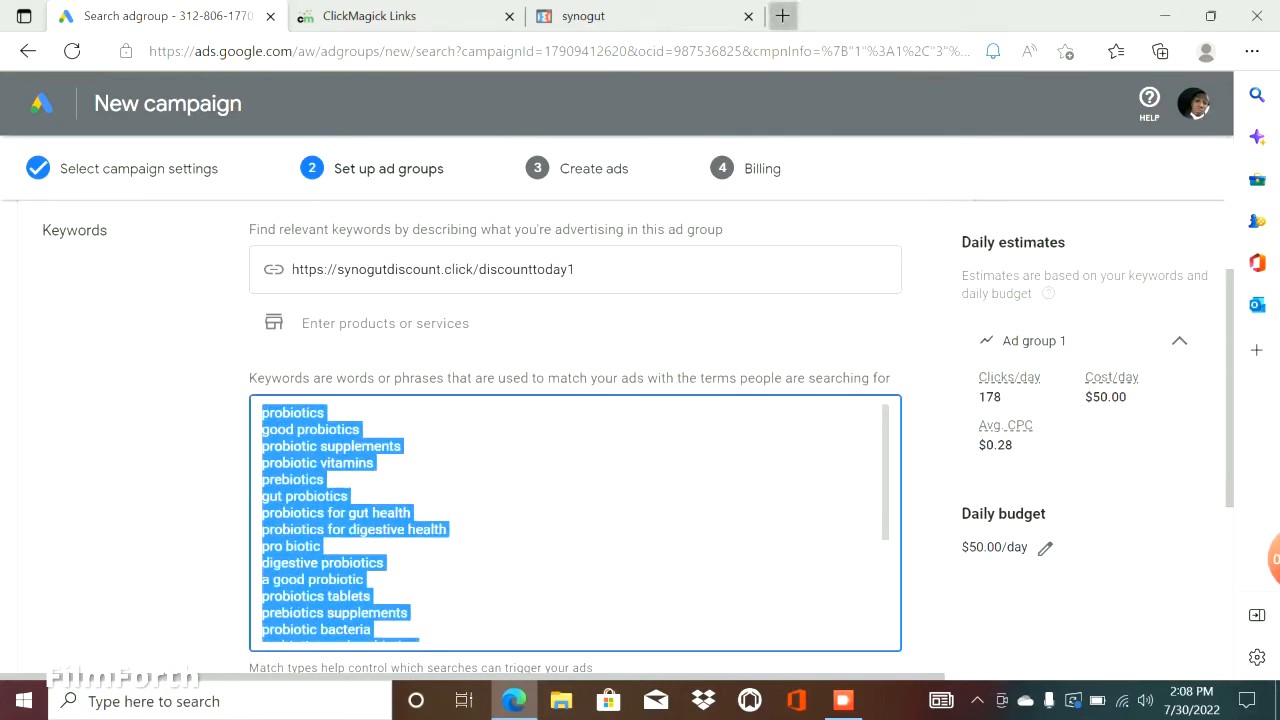
{"action": "left_click", "coordinate": [782, 16]}
{"action": "type", "text": "go"}
{"action": "key", "text": "Return"}
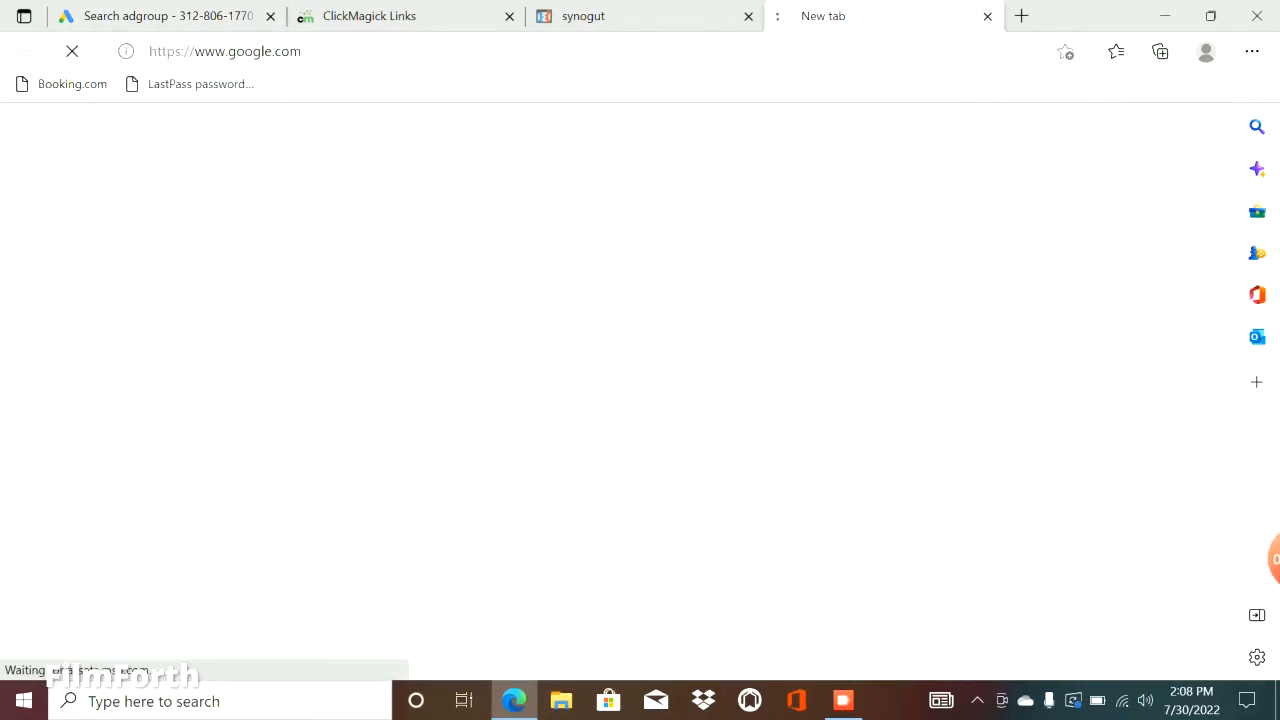
{"action": "type", "text": "keywor"}
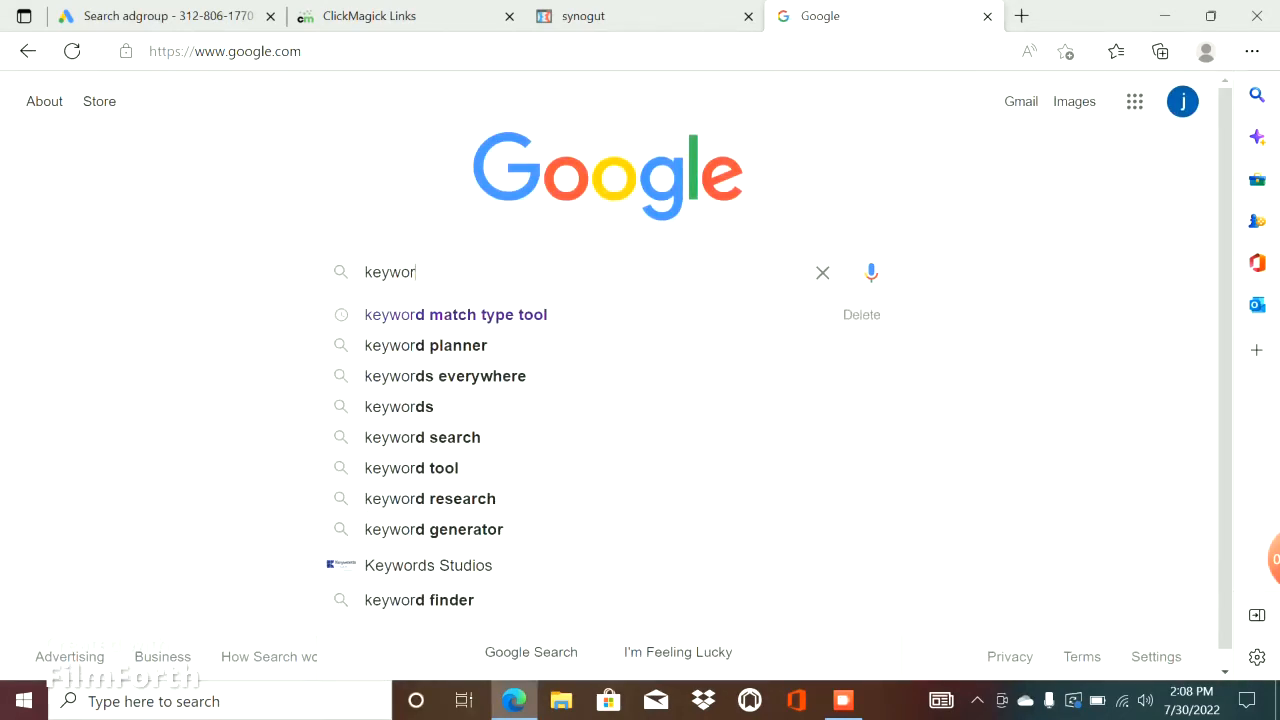
{"action": "left_click", "coordinate": [456, 315]}
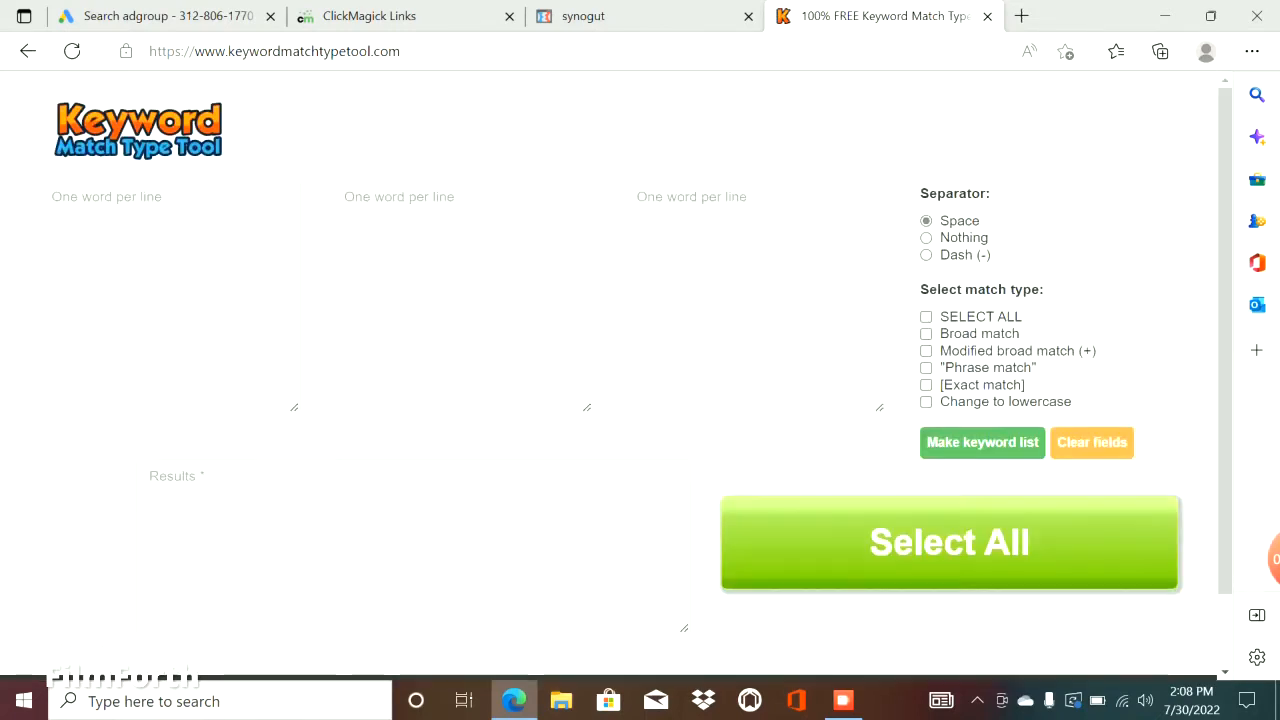
Enter the keywords synogut, order synogut and buy synogut on separate lines in the first word list.
{"action": "type", "text": "synog"}
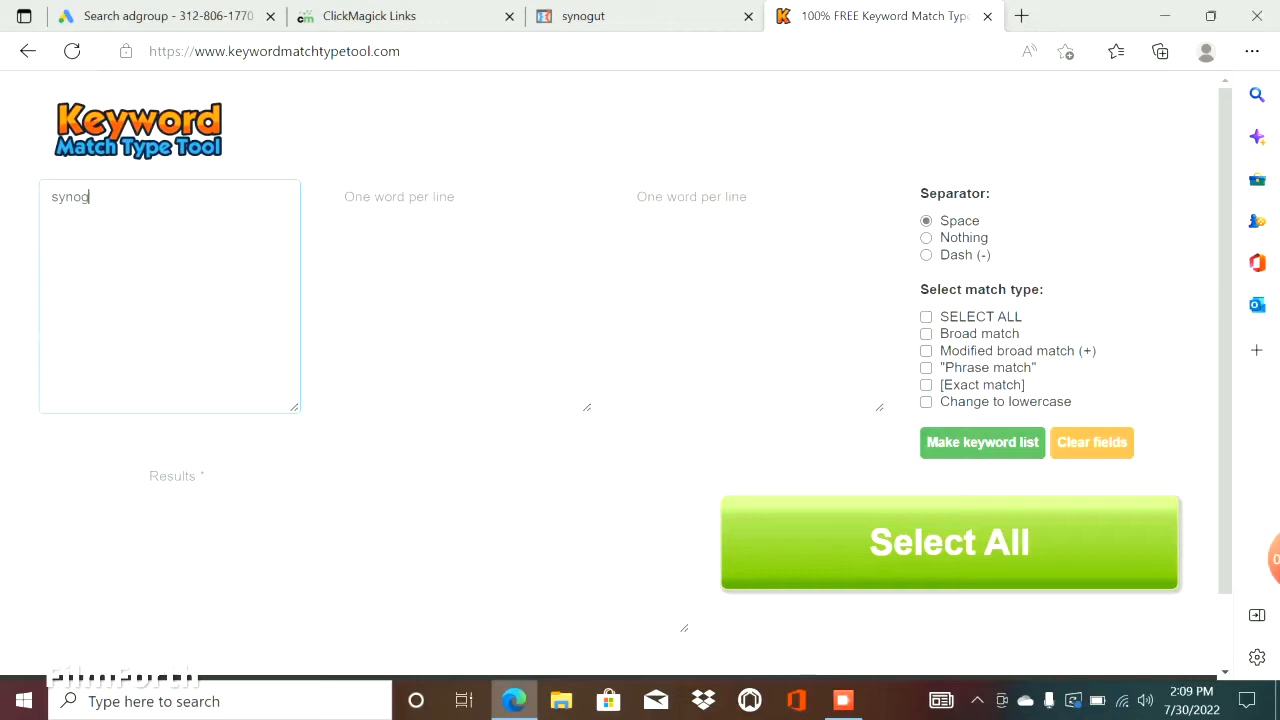
{"action": "type", "text": "ut"}
{"action": "key", "text": "Return"}
{"action": "type", "text": "o"}
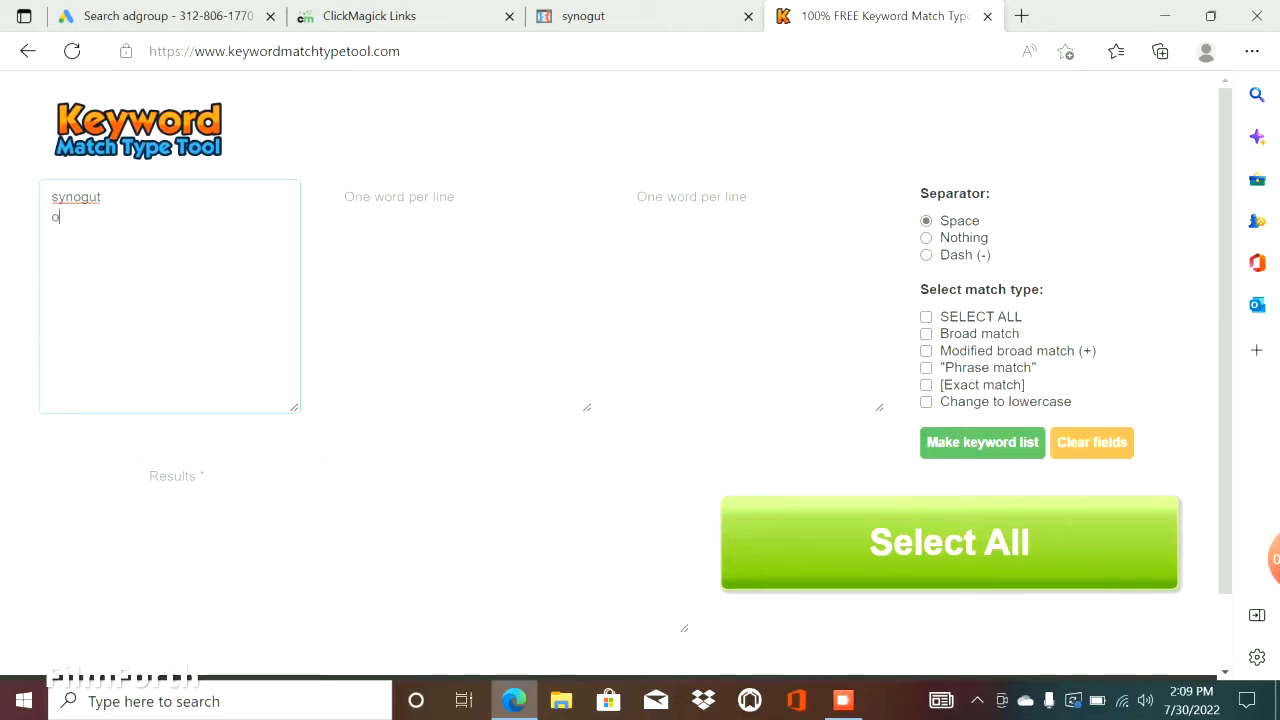
{"action": "type", "text": "rder sy"}
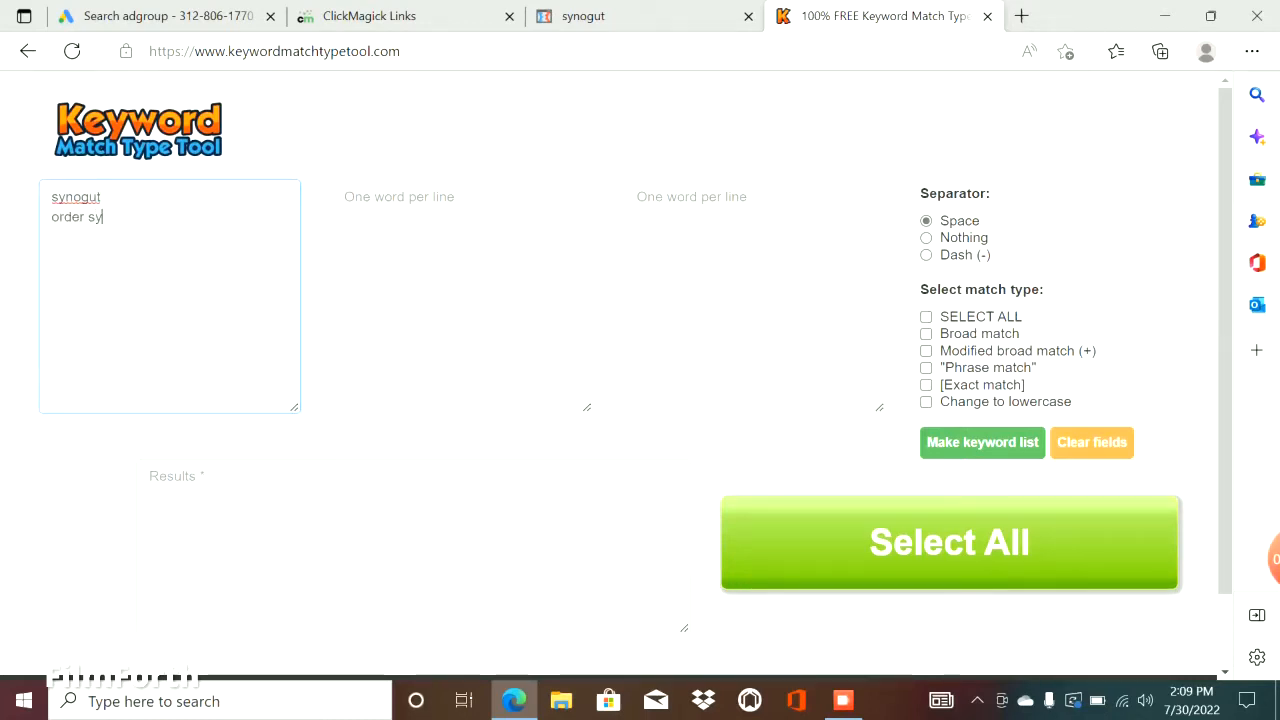
{"action": "type", "text": "nogut"}
{"action": "key", "text": "Return"}
{"action": "type", "text": "buy "}
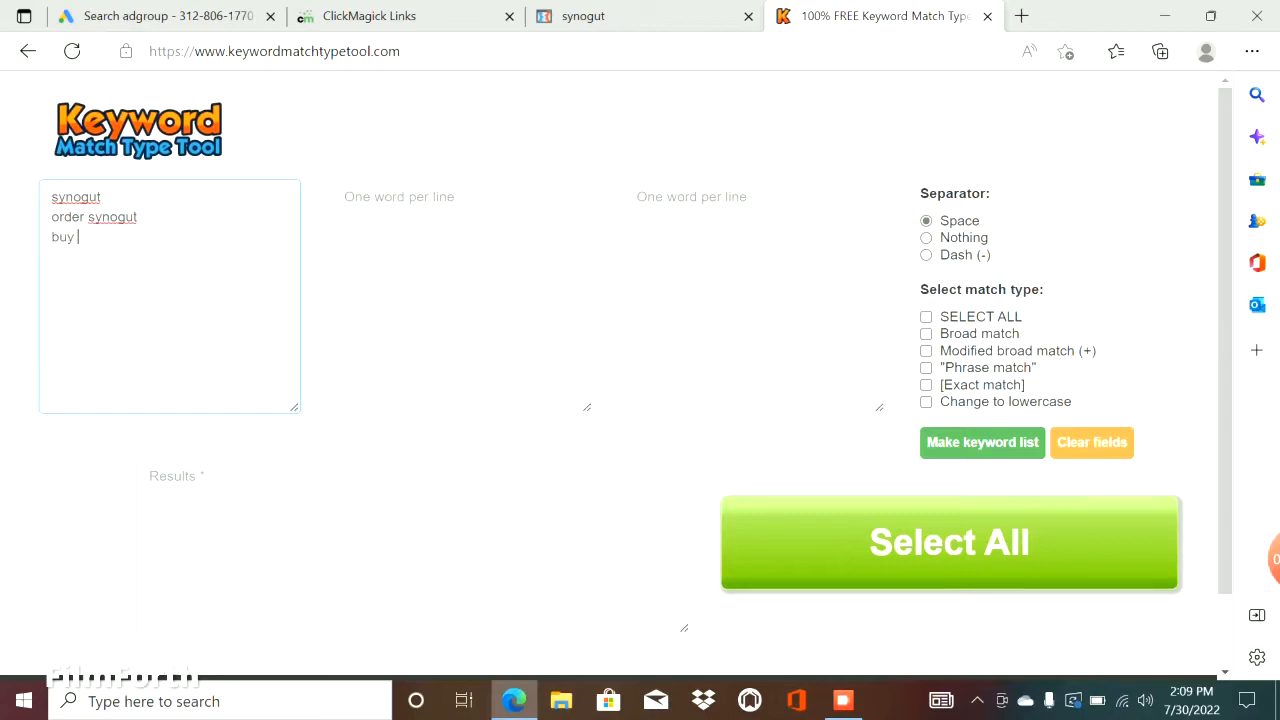
{"action": "type", "text": "synogut"}
{"action": "key", "text": "Return"}
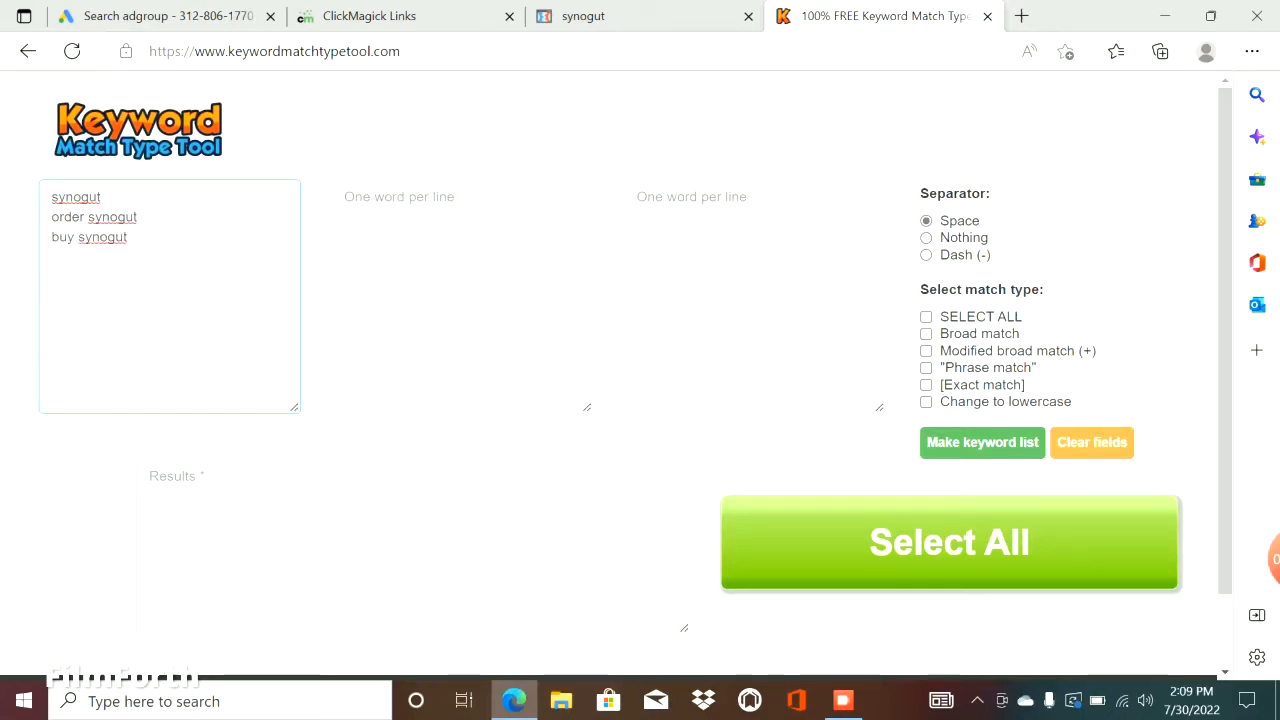
Add the keywords synogut supplement and synogut order on separate lines of the same word list.
{"action": "type", "text": "synogut supple"}
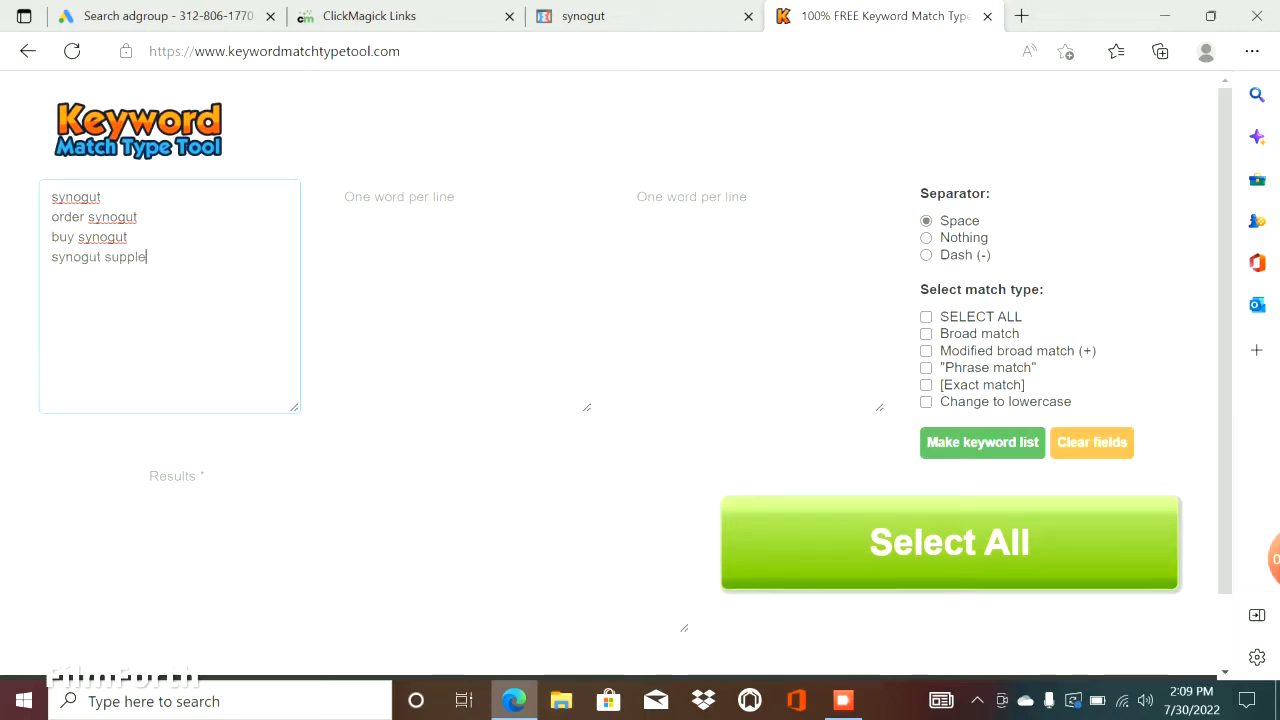
{"action": "type", "text": "ment"}
{"action": "key", "text": "Return"}
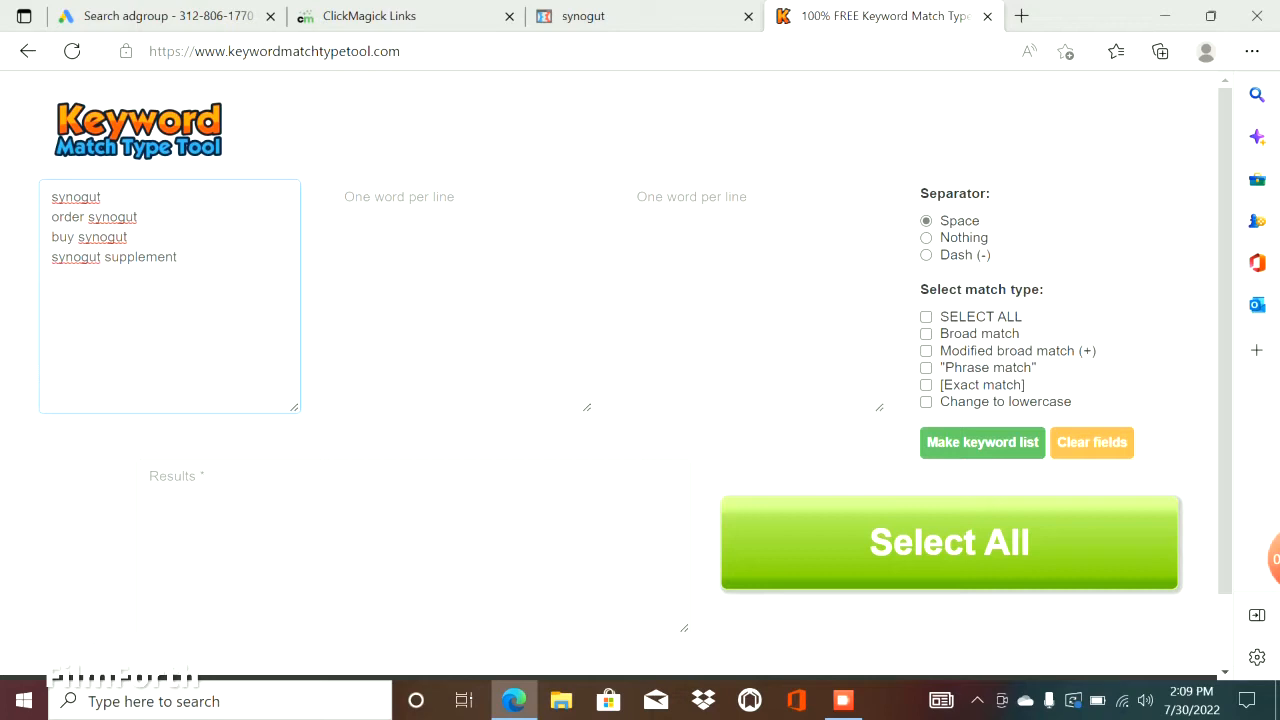
{"action": "type", "text": "synog"}
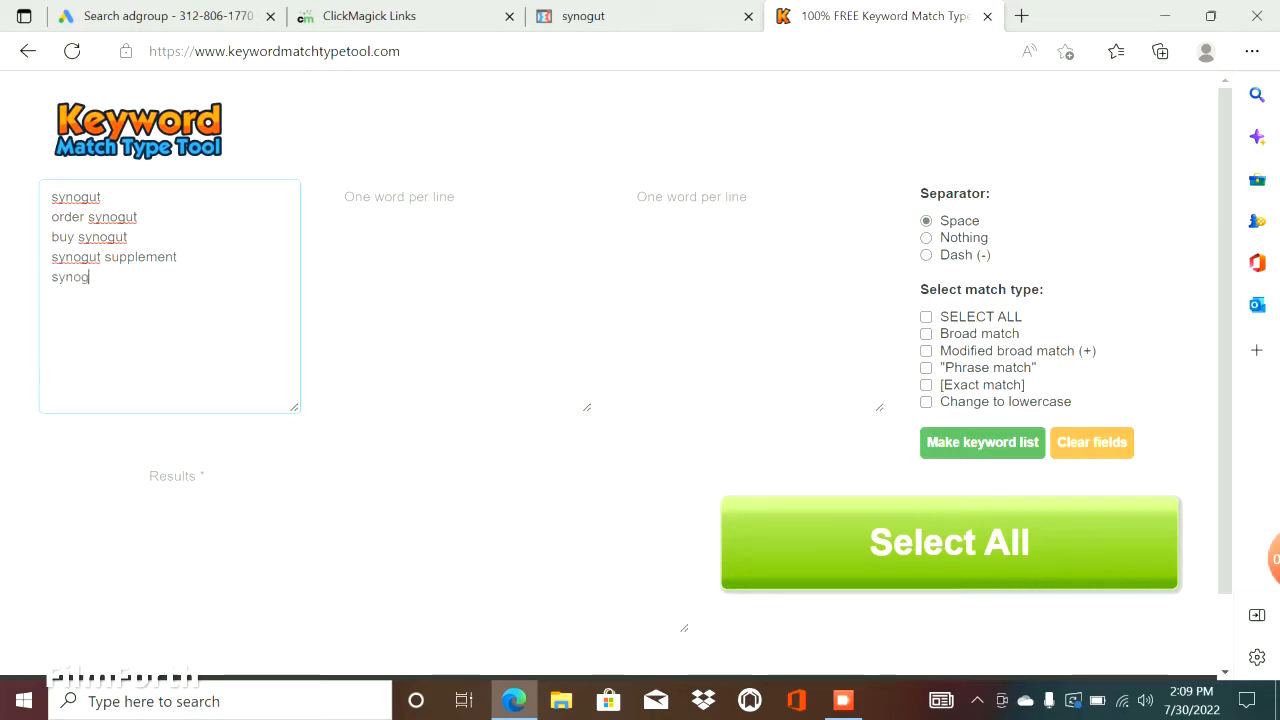
{"action": "type", "text": "ut orde"}
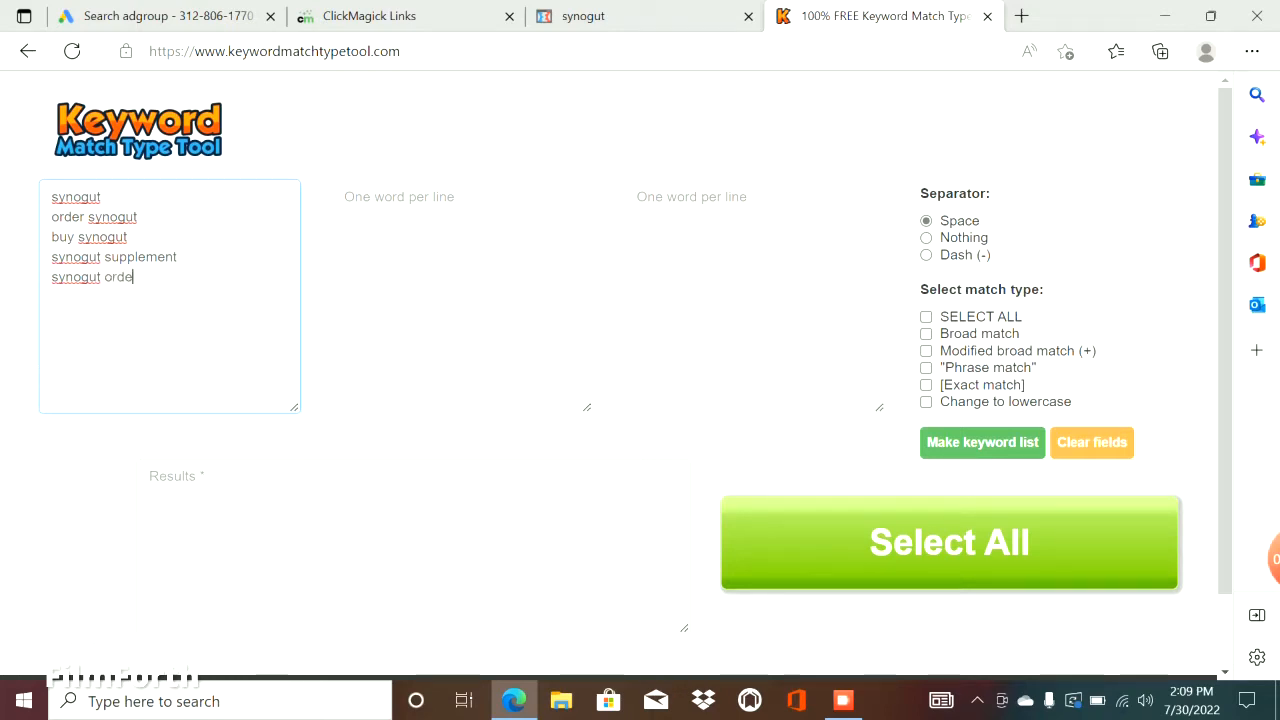
{"action": "type", "text": "r"}
{"action": "key", "text": "Return"}
Add the keyword where can i buy synogut as the next line of the word list.
{"action": "type", "text": "wher"}
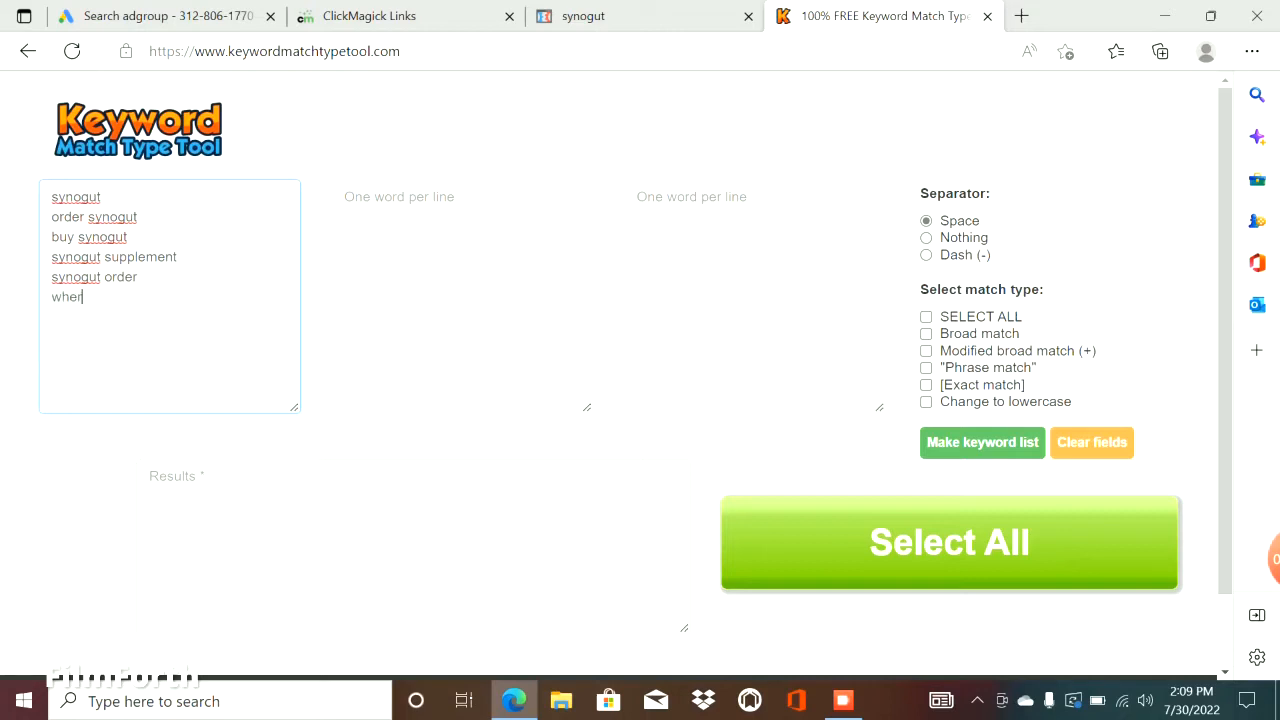
{"action": "type", "text": "e can"}
{"action": "type", "text": "i b"}
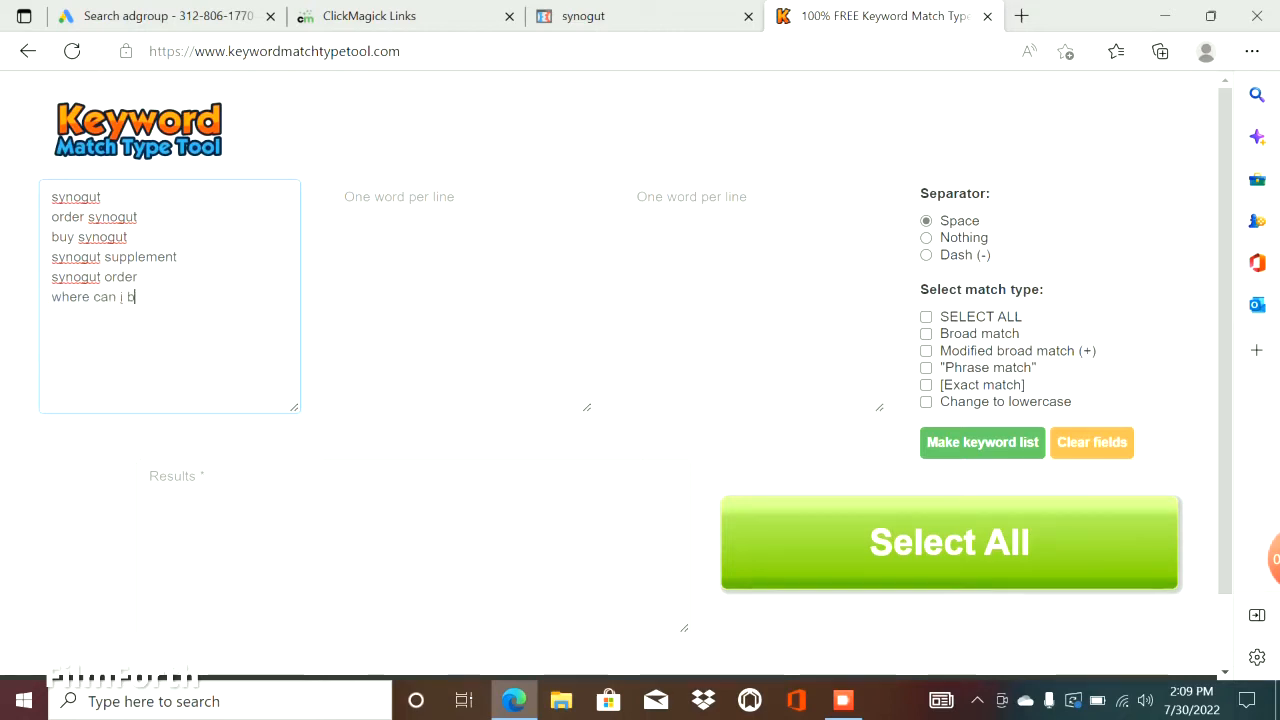
{"action": "type", "text": "uy synogut"}
{"action": "key", "text": "Return"}
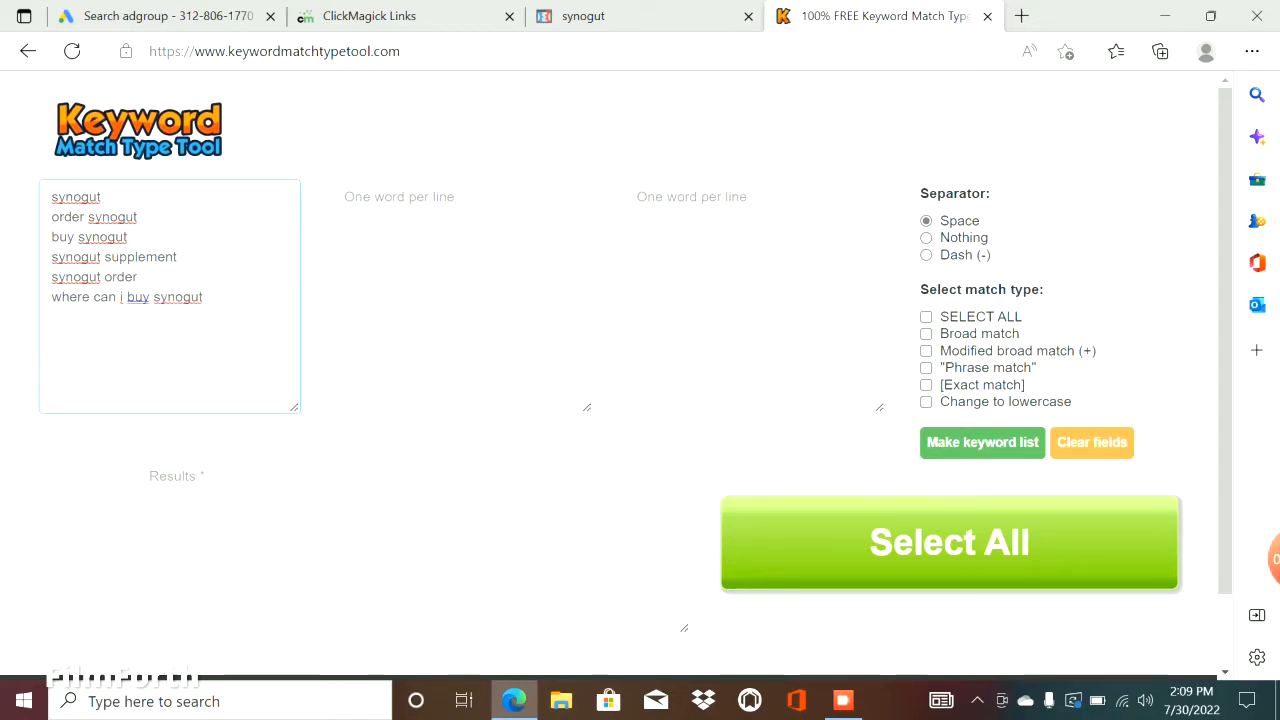
Generate and copy the full keyword list with only exact match chosen, and return to the Google Ads ad group setup.
{"action": "left_click", "coordinate": [926, 385]}
{"action": "left_click", "coordinate": [982, 443]}
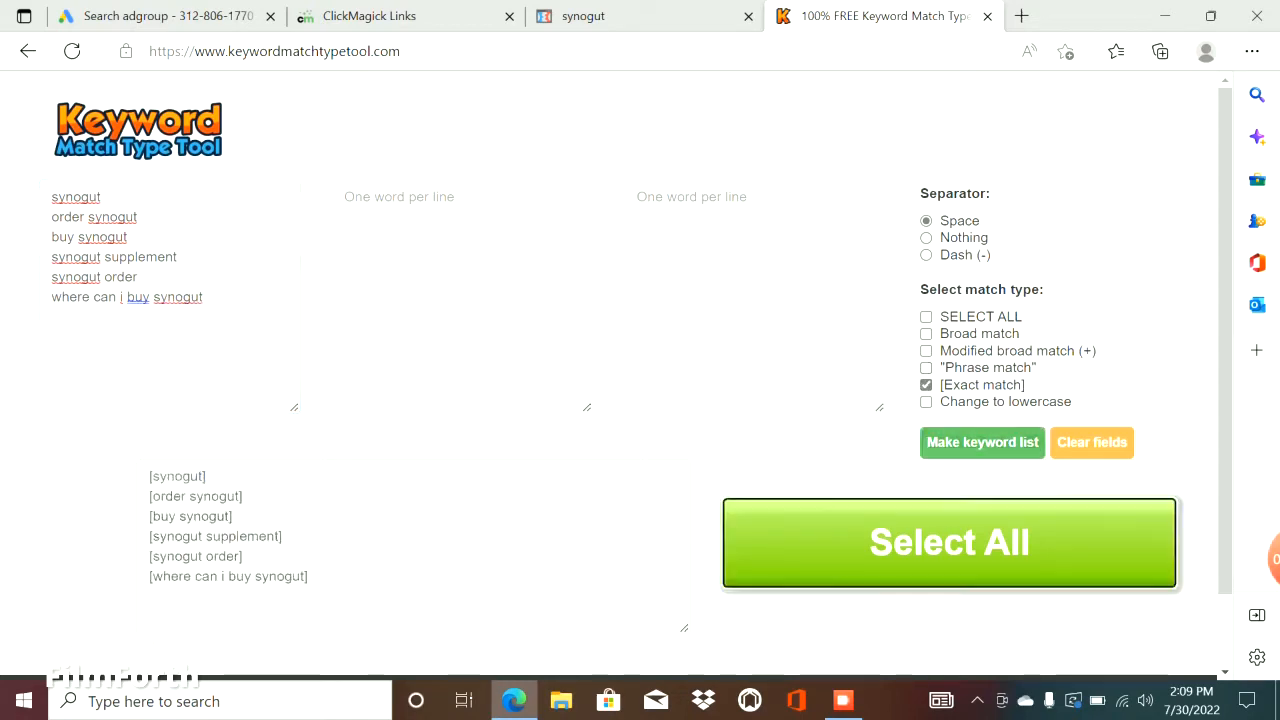
{"action": "left_click", "coordinate": [949, 543]}
{"action": "right_click", "coordinate": [198, 517]}
{"action": "left_click", "coordinate": [254, 185]}
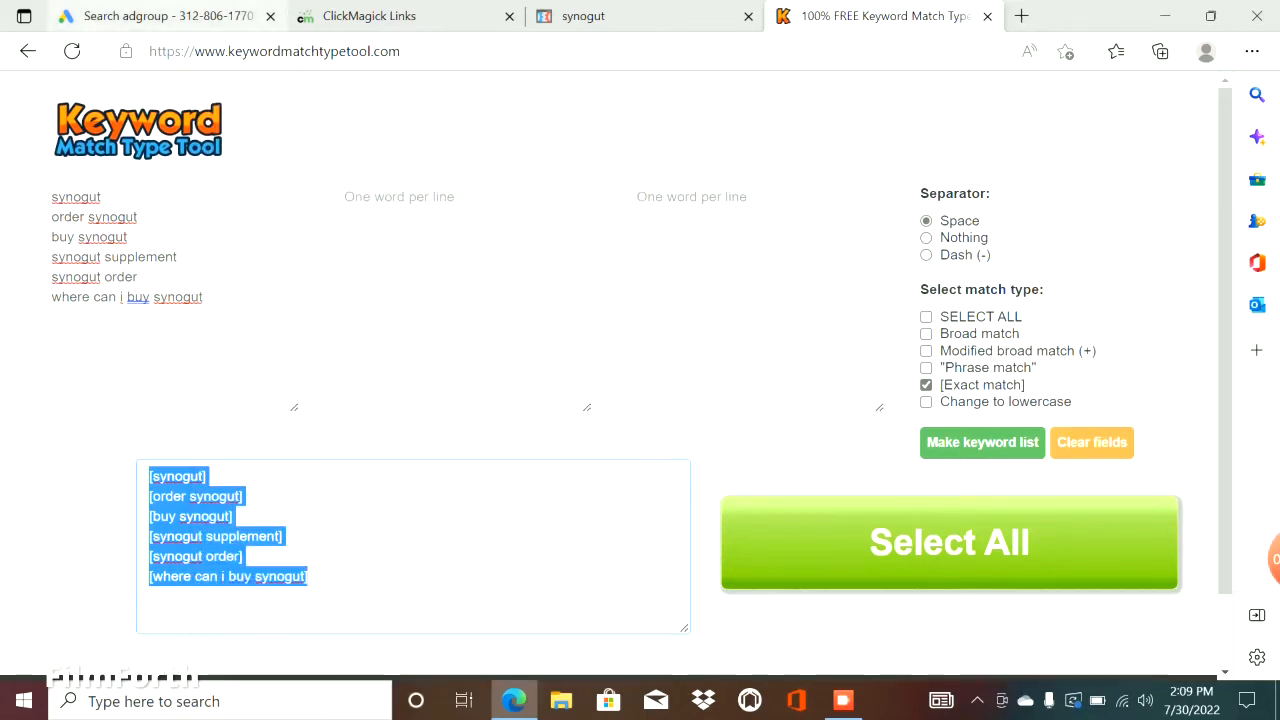
{"action": "left_click", "coordinate": [168, 16]}
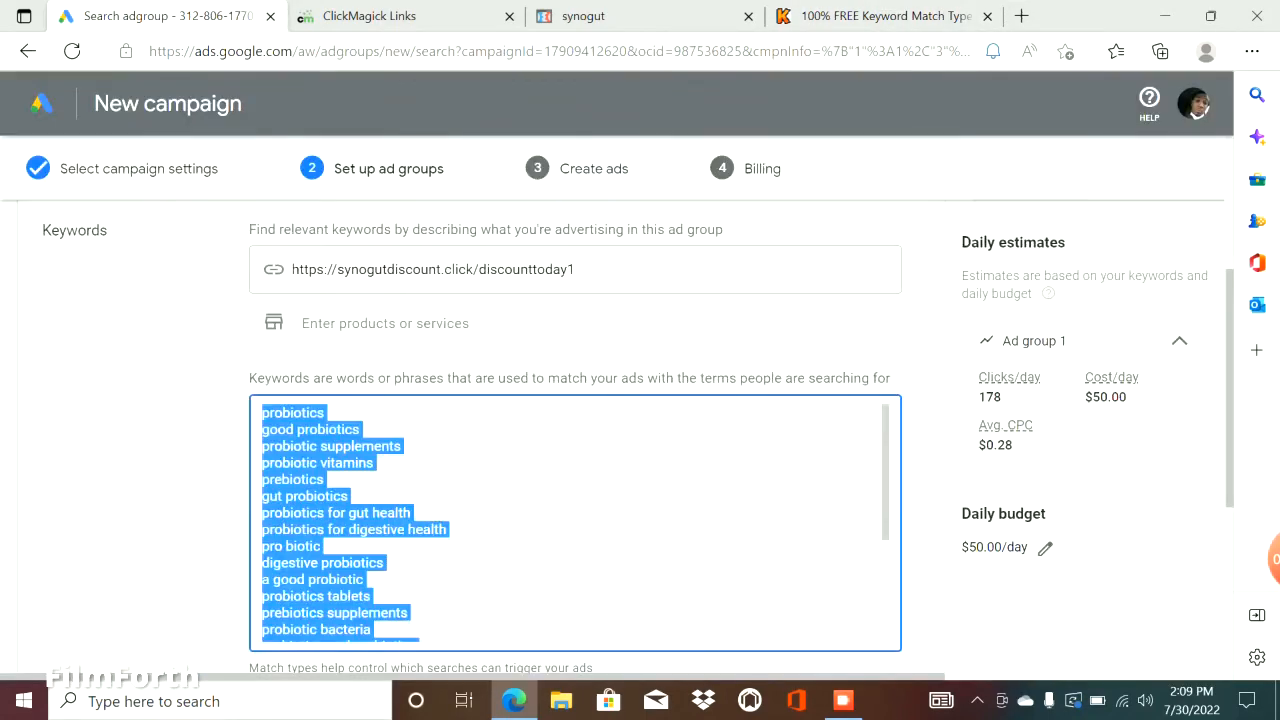
Replace the first ad group's suggested keywords with the copied exact match list and add a second ad group.
{"action": "key", "text": "ctrl+v"}
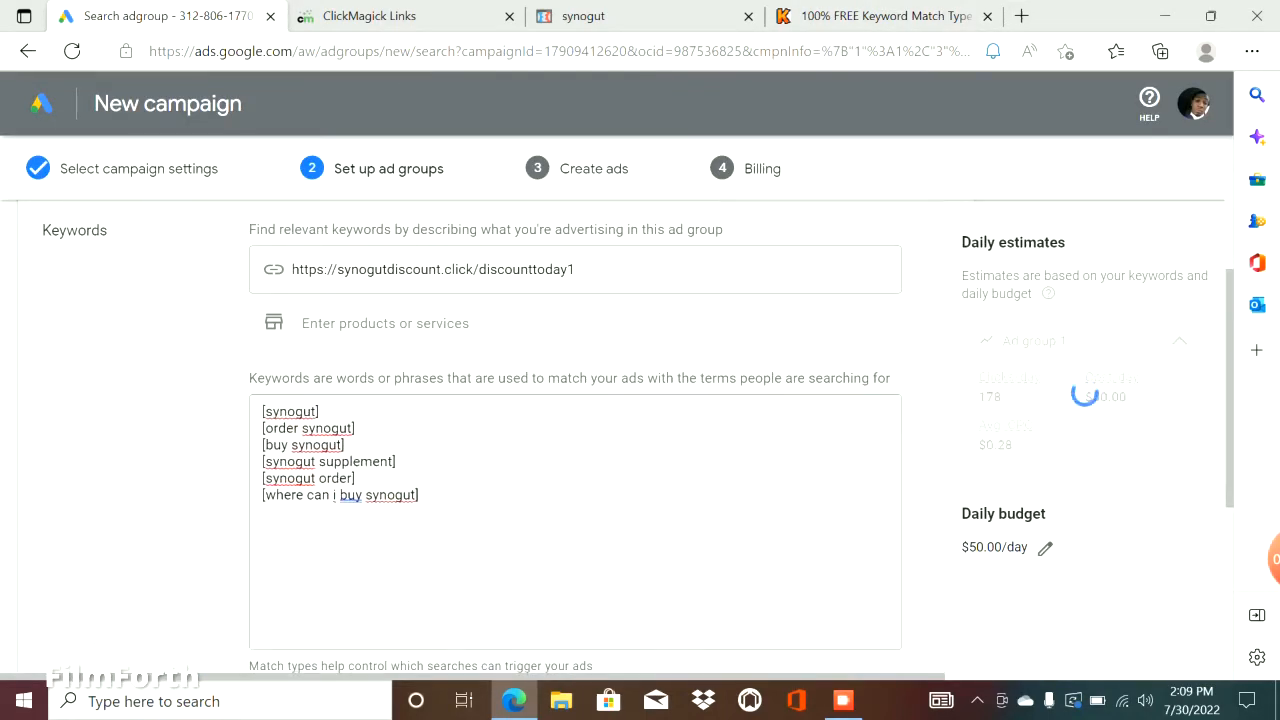
{"action": "scroll", "coordinate": [575, 440], "scroll_direction": "down", "scroll_amount": 3}
{"action": "scroll", "coordinate": [575, 440], "scroll_direction": "up", "scroll_amount": 3}
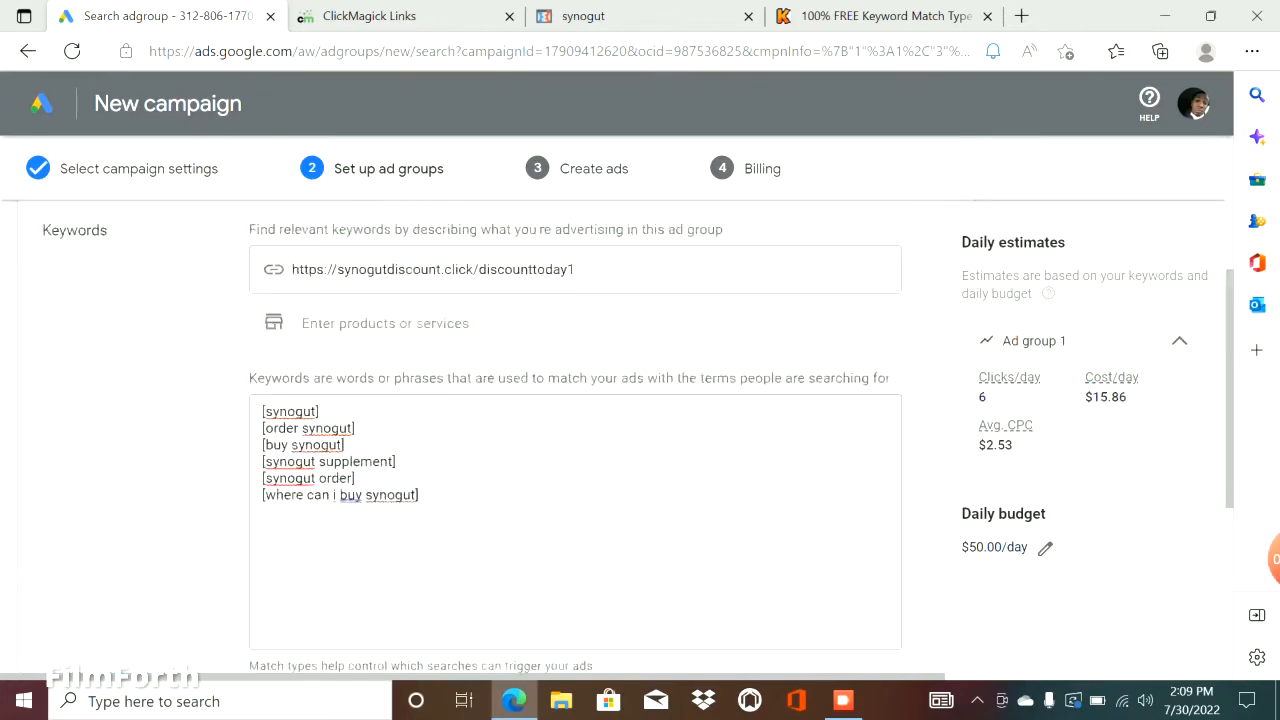
{"action": "scroll", "coordinate": [575, 440], "scroll_direction": "down", "scroll_amount": 3}
{"action": "scroll", "coordinate": [575, 440], "scroll_direction": "up", "scroll_amount": 3}
{"action": "scroll", "coordinate": [575, 440], "scroll_direction": "down", "scroll_amount": 3}
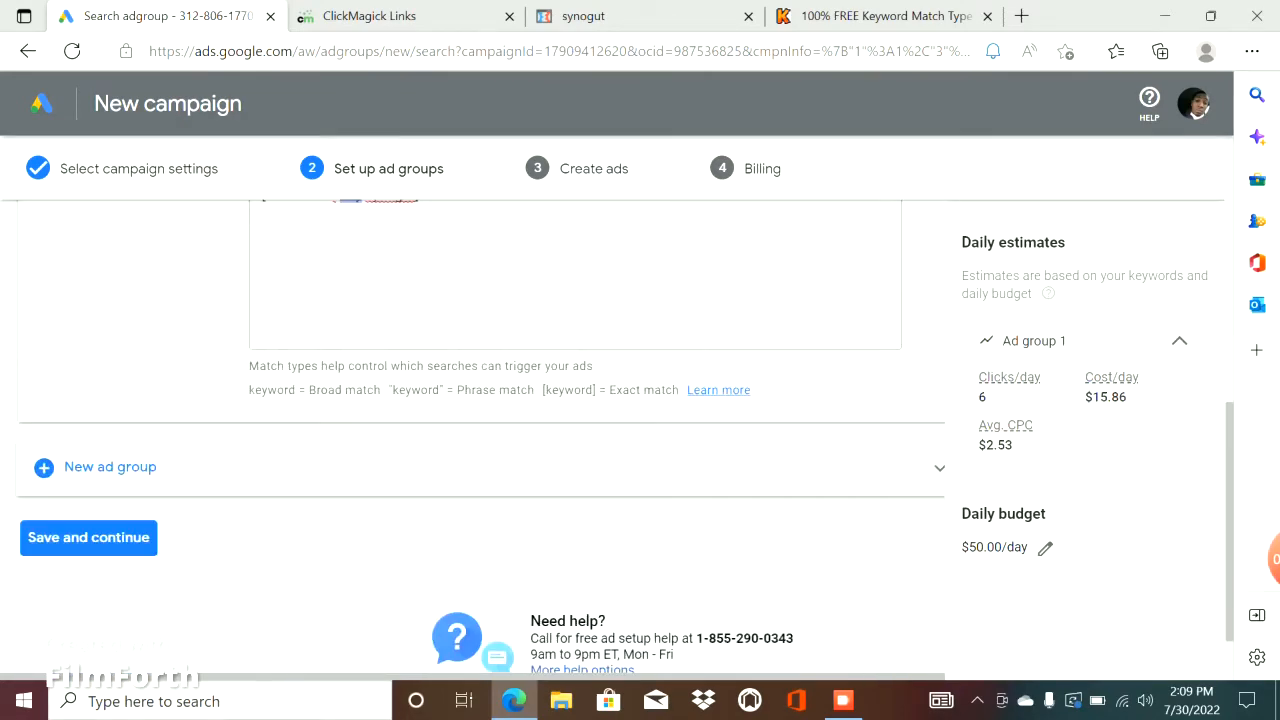
{"action": "left_click", "coordinate": [110, 467]}
{"action": "scroll", "coordinate": [575, 440], "scroll_direction": "up", "scroll_amount": 5}
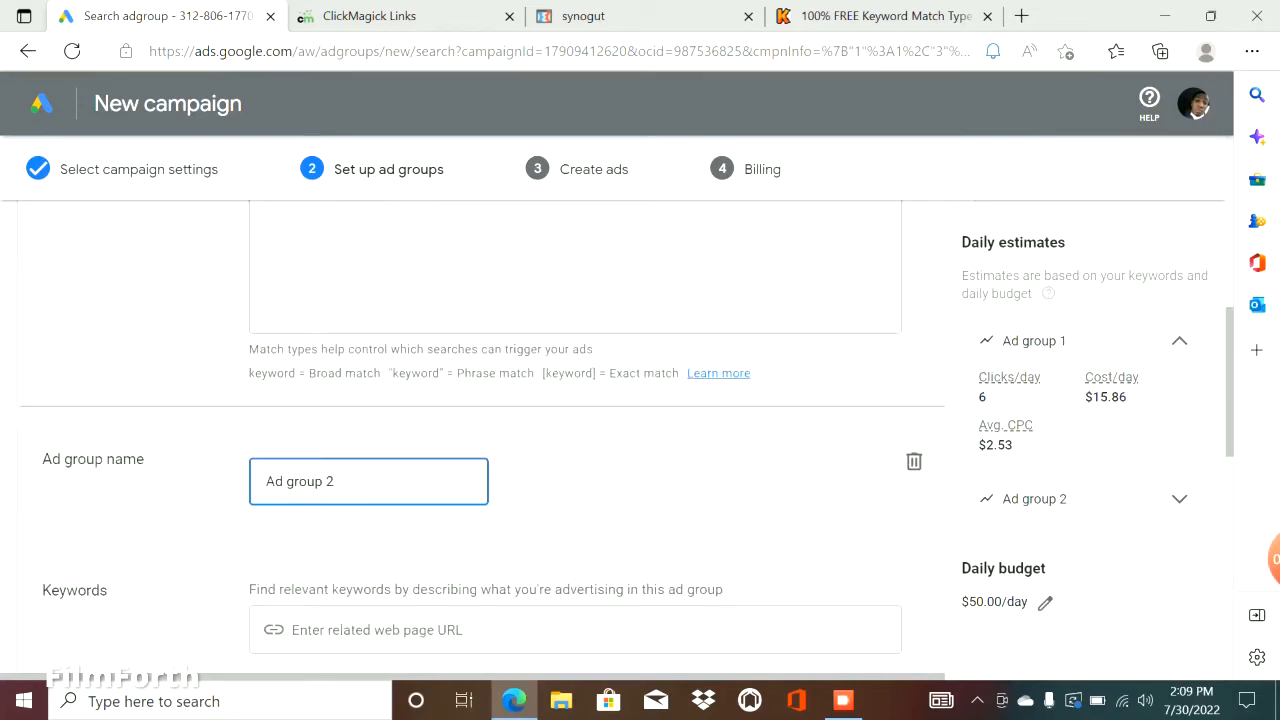
In the keyword match type tool, replace the first word list with synogut review and synogut reviews on separate lines.
{"action": "left_click", "coordinate": [880, 16]}
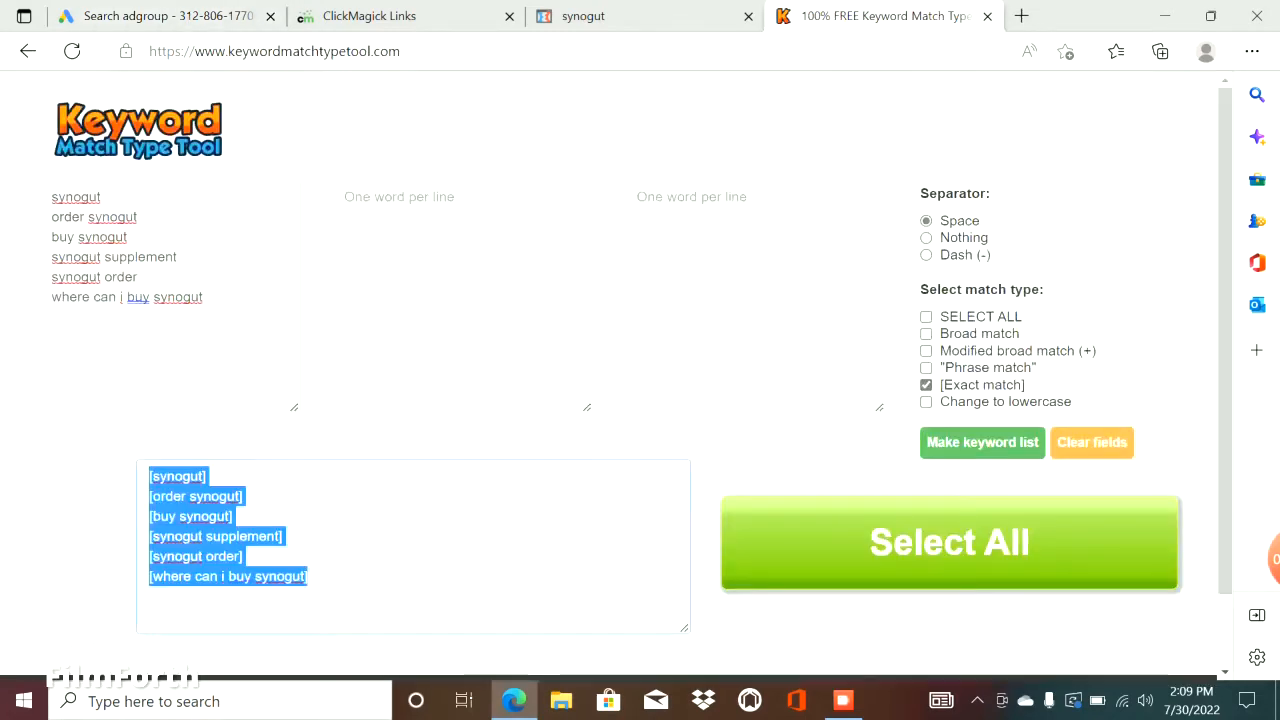
{"action": "left_click_drag", "start_coordinate": [205, 298], "coordinate": [48, 196]}
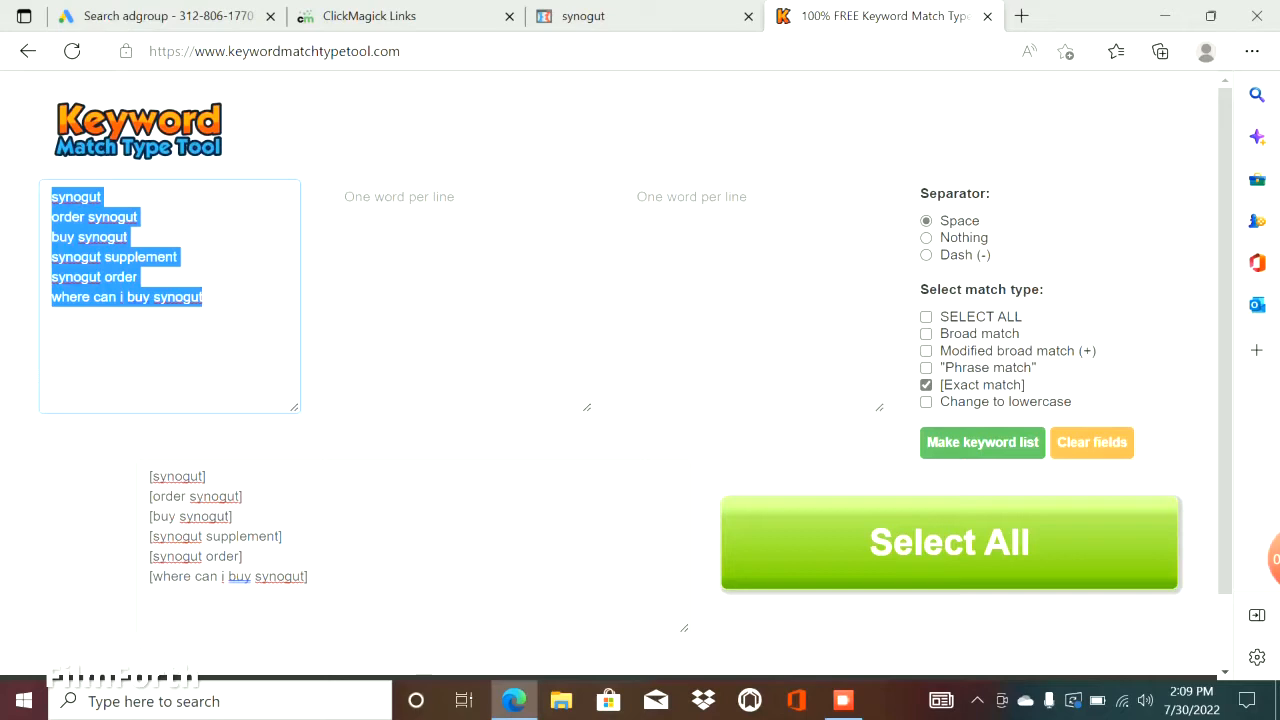
{"action": "type", "text": "synogut s"}
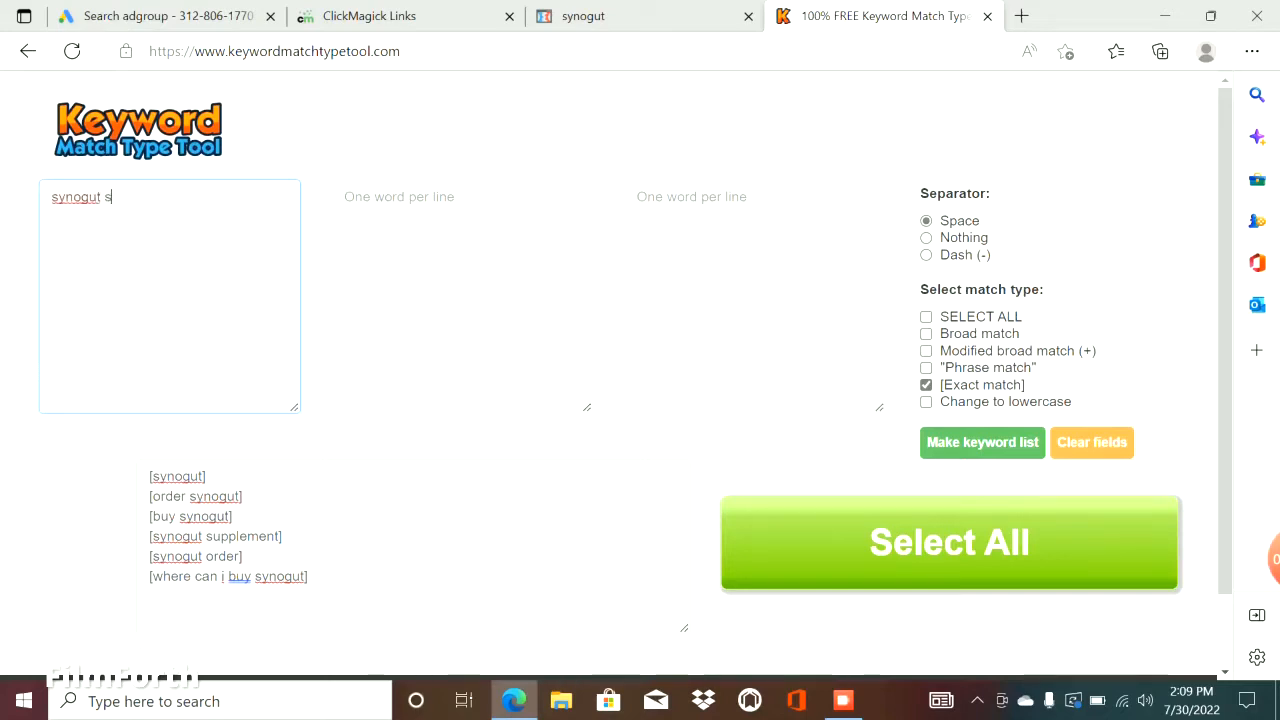
{"action": "key", "text": "BackSpace"}
{"action": "type", "text": "review"}
{"action": "key", "text": "Return"}
{"action": "type", "text": "s"}
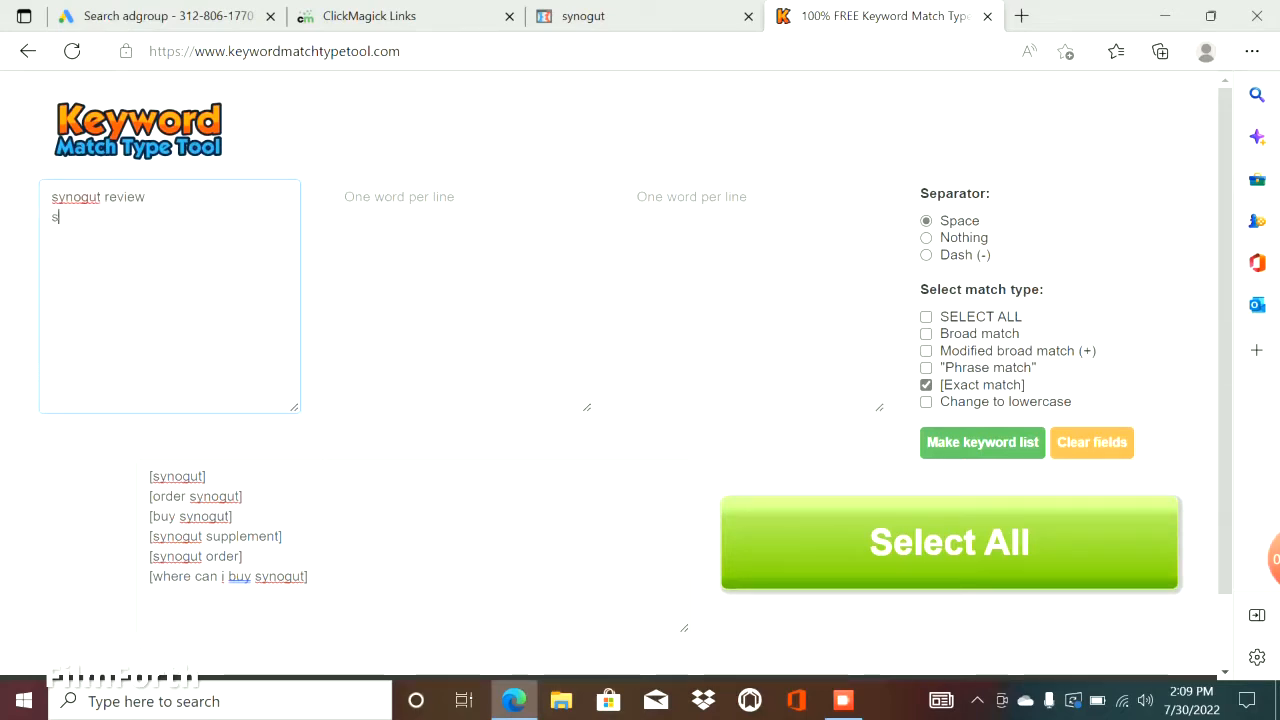
{"action": "type", "text": "ynog"}
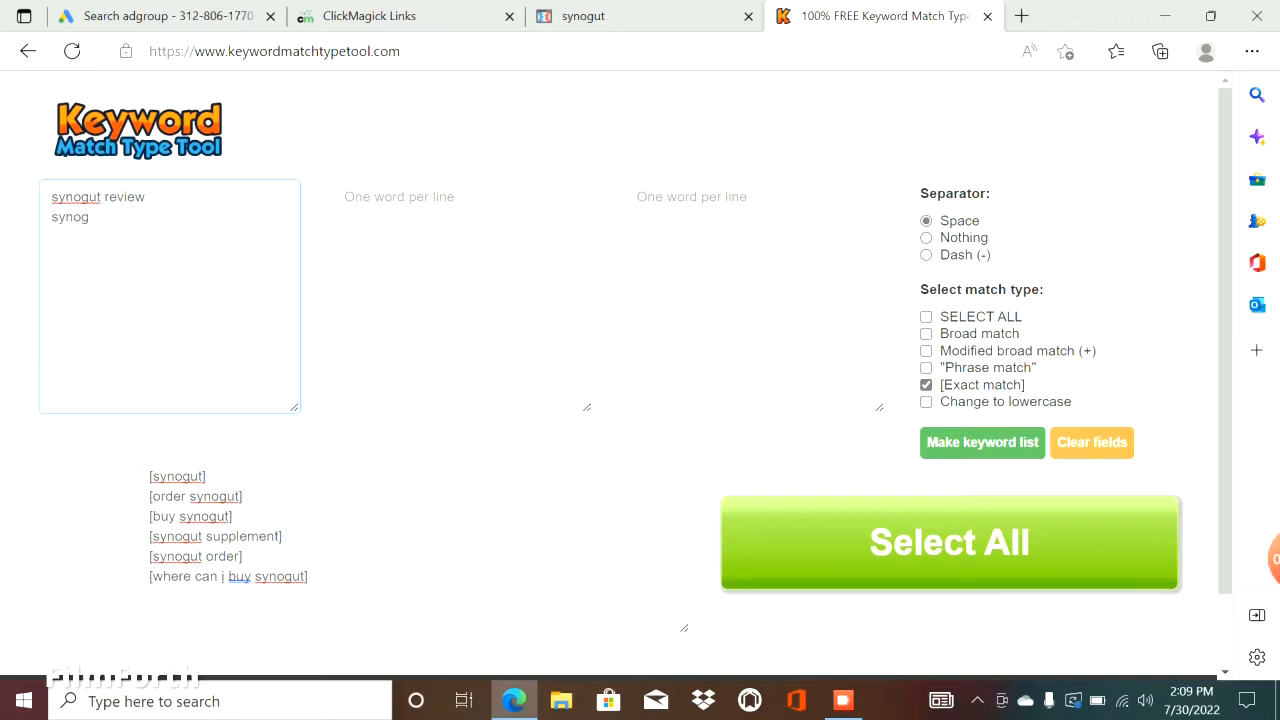
{"action": "type", "text": "iut revoi"}
{"action": "type", "text": "iews"}
{"action": "key", "text": "Return"}
Add synogut scam, synogut complaints and synogut customer reviews as further lines of the first word list.
{"action": "type", "text": "synogut "}
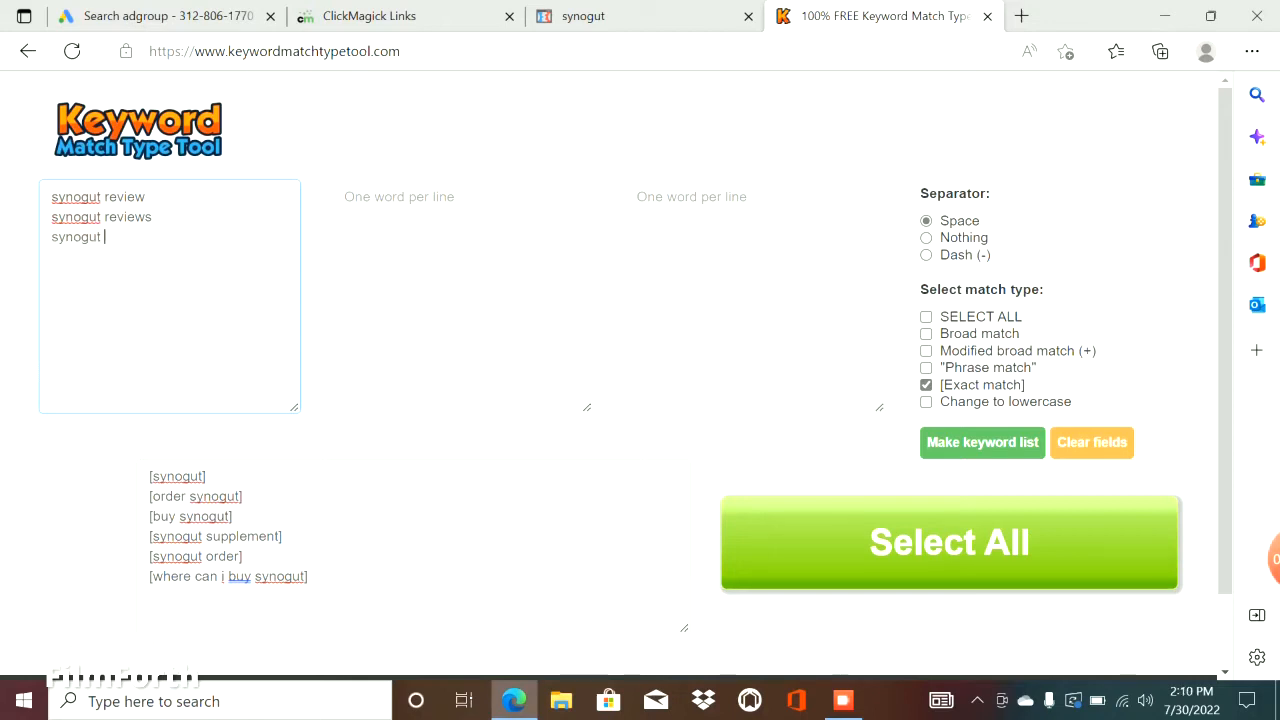
{"action": "type", "text": "scam"}
{"action": "key", "text": "Return"}
{"action": "type", "text": "synogut com"}
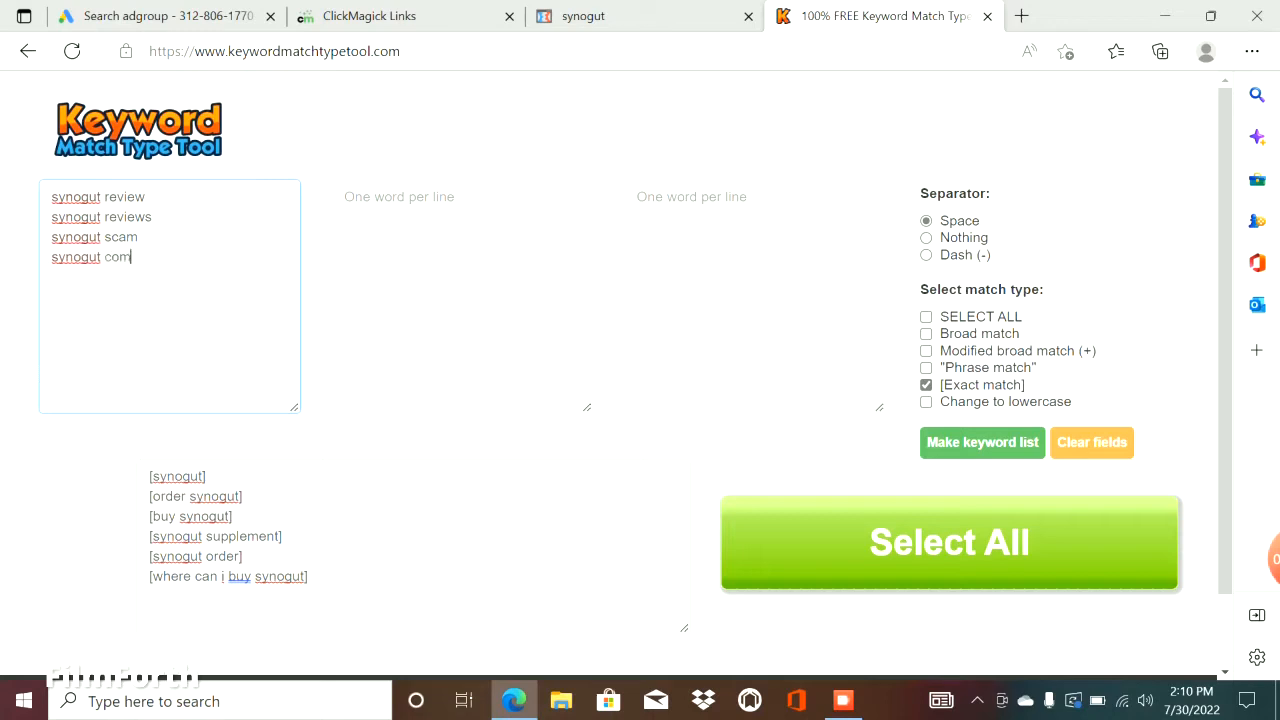
{"action": "type", "text": "plaints"}
{"action": "key", "text": "Return"}
{"action": "type", "text": "sy"}
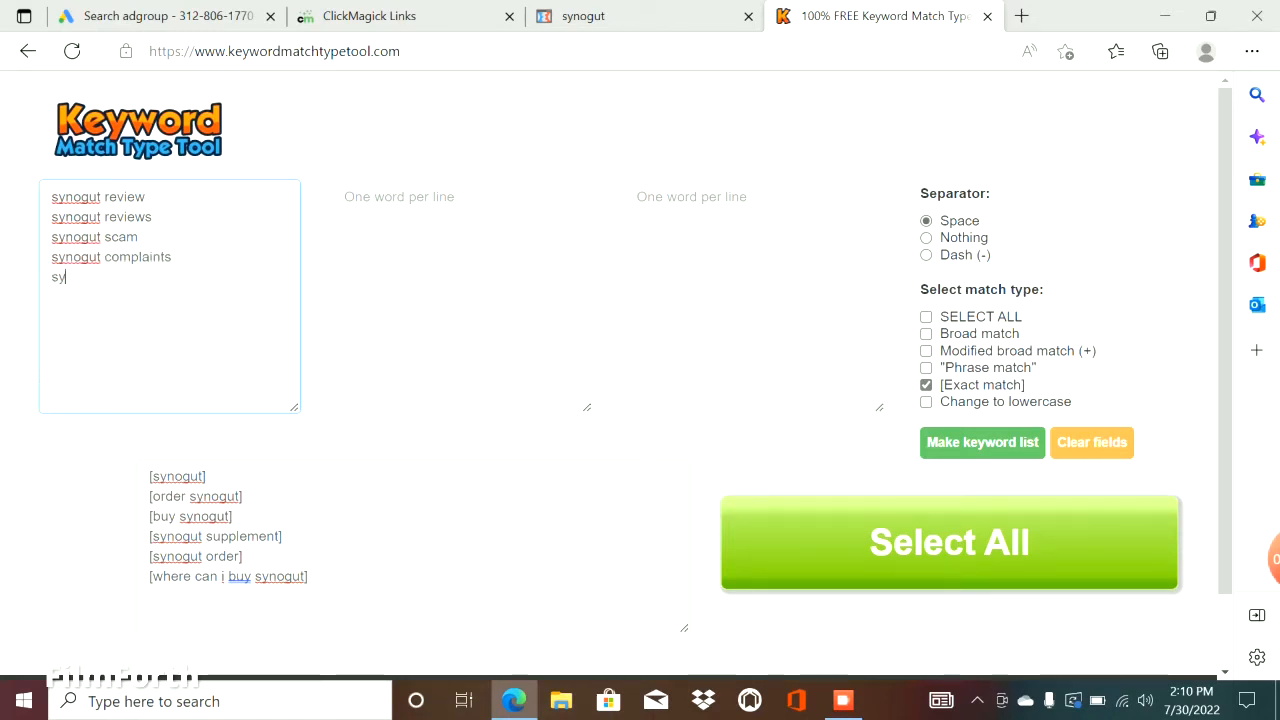
{"action": "type", "text": "nogut custo"}
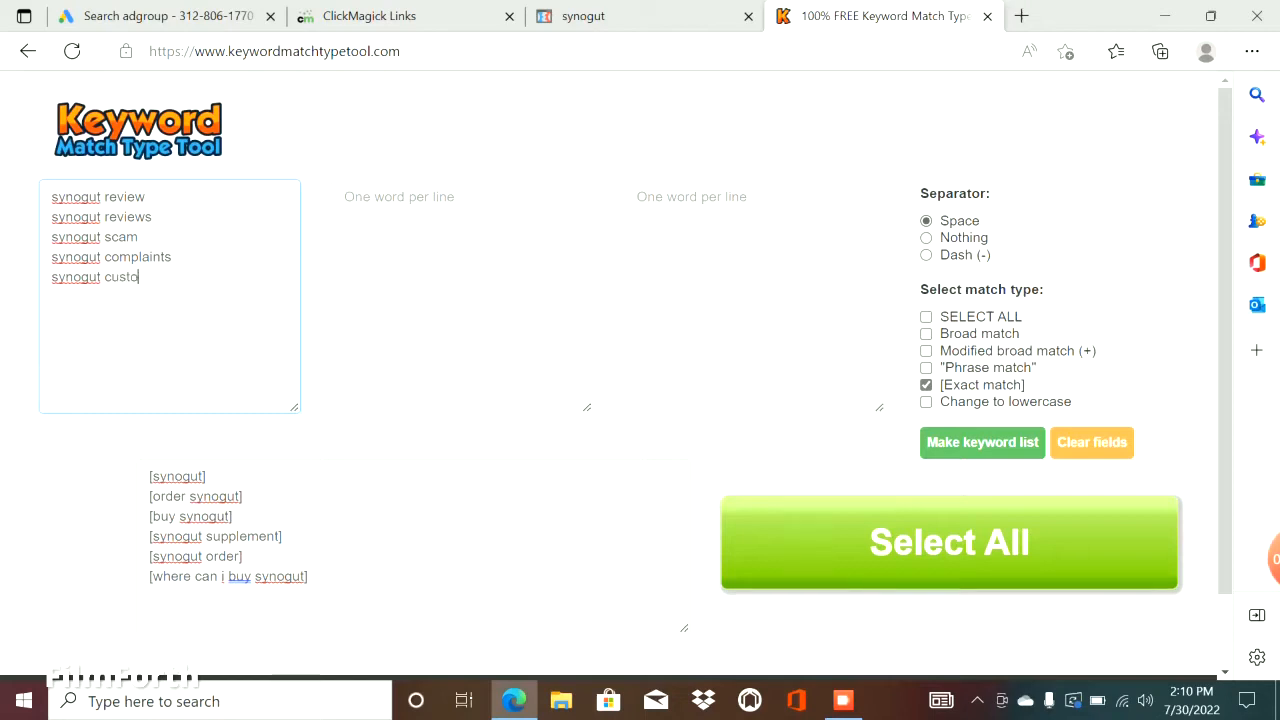
{"action": "type", "text": "mer reviews"}
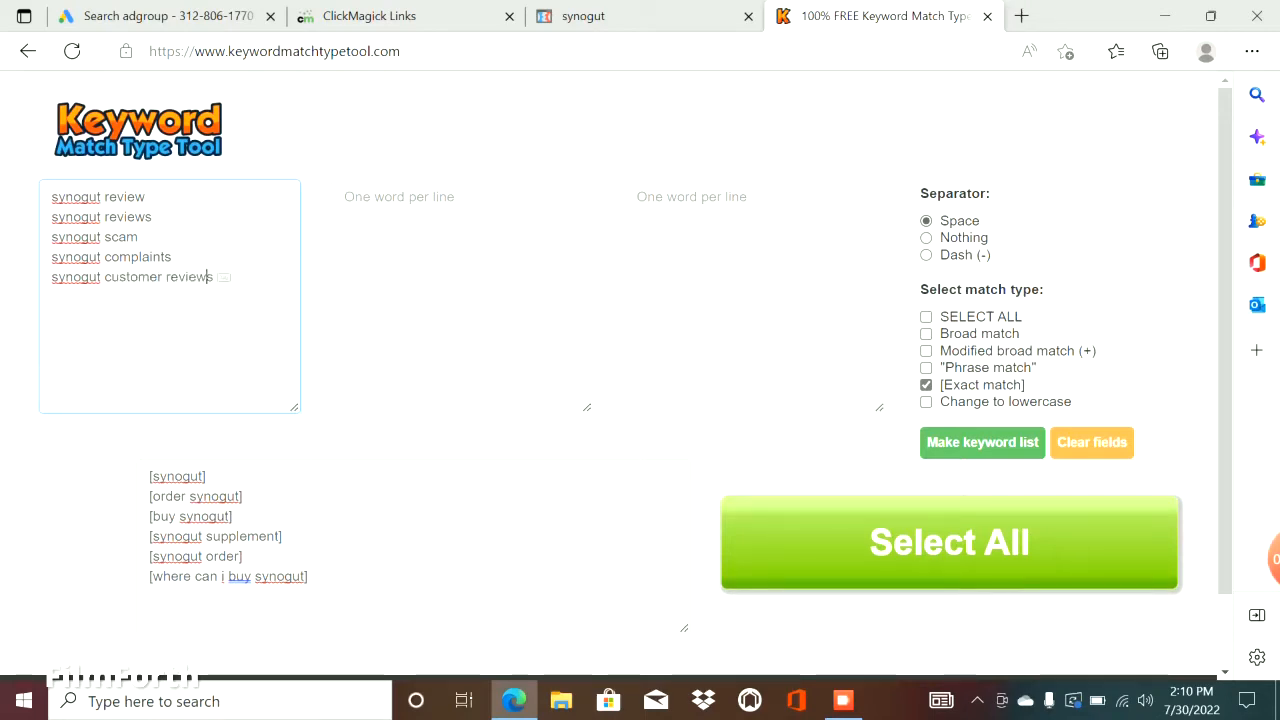
Generate the exact match list from the review keywords and copy all of it.
{"action": "left_click", "coordinate": [983, 442]}
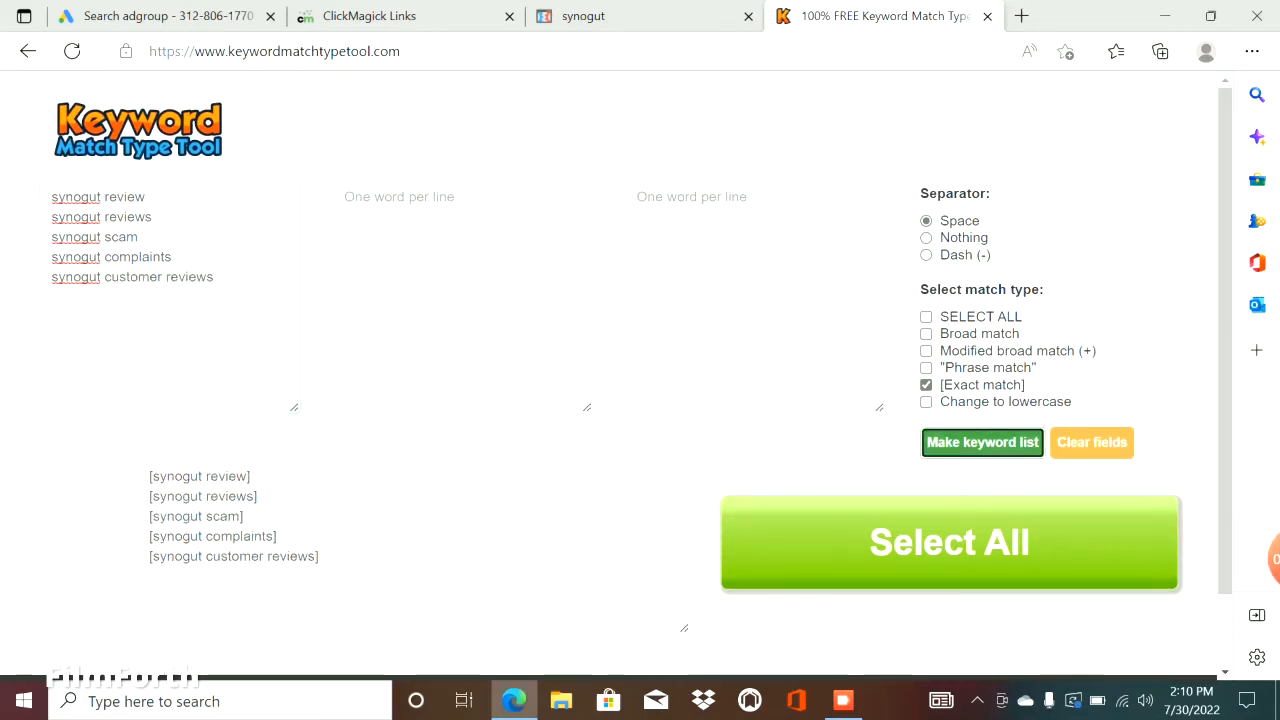
{"action": "left_click", "coordinate": [949, 542]}
{"action": "right_click", "coordinate": [176, 509]}
{"action": "left_click", "coordinate": [231, 216]}
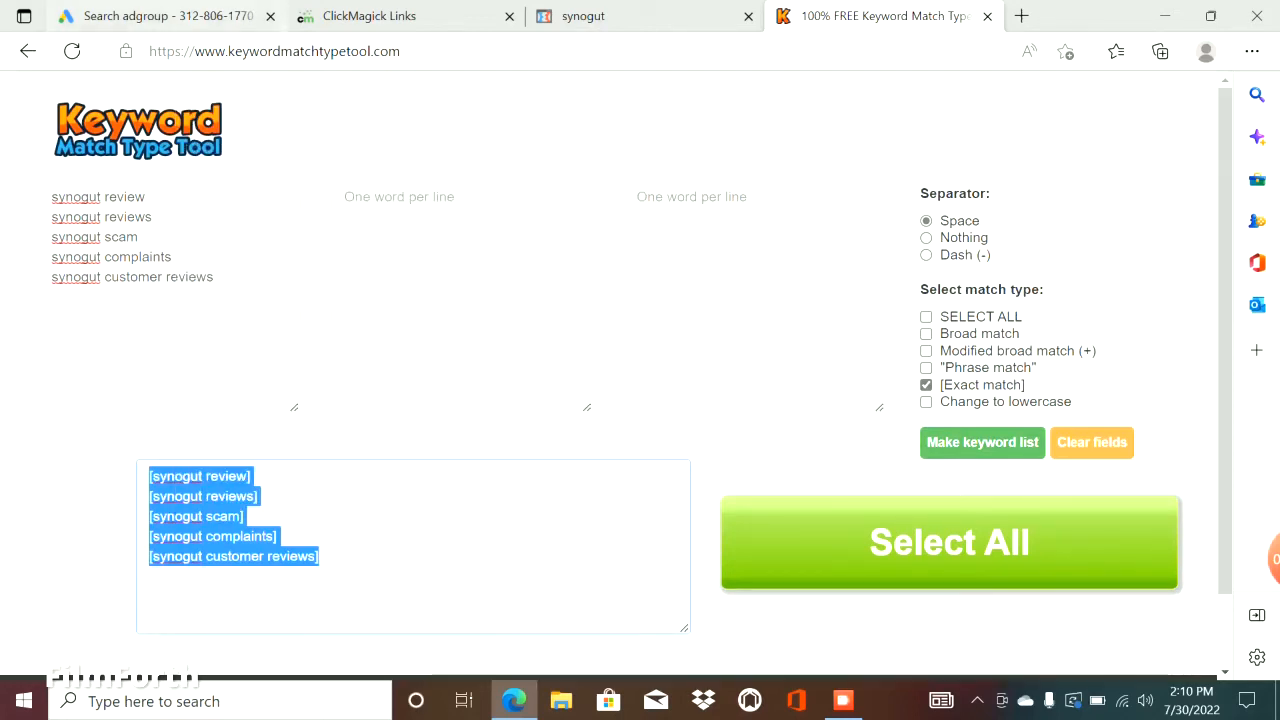
Back in Google Ads, paste the copied exact match list into Ad group 2's keywords and continue to ad creation.
{"action": "left_click", "coordinate": [168, 16]}
{"action": "left_click", "coordinate": [400, 400]}
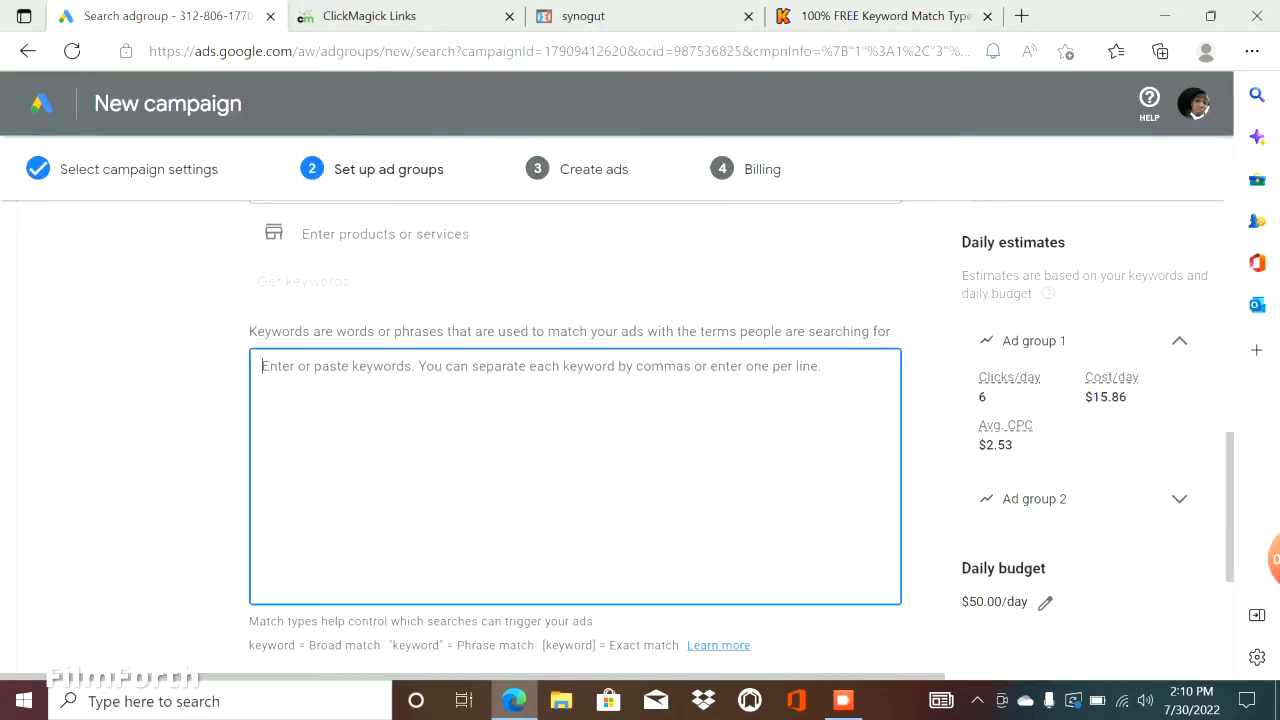
{"action": "key", "text": "ctrl+v"}
{"action": "scroll", "coordinate": [480, 400], "scroll_direction": "down", "scroll_amount": 3}
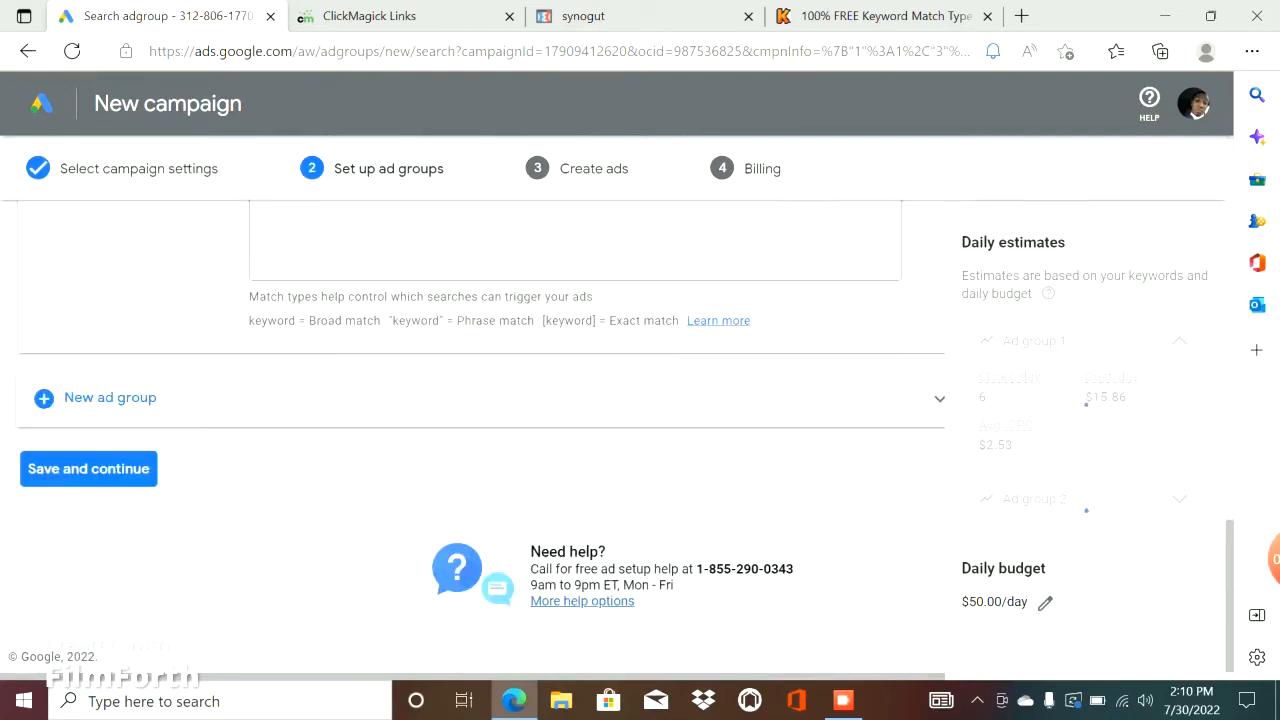
{"action": "left_click", "coordinate": [88, 469]}
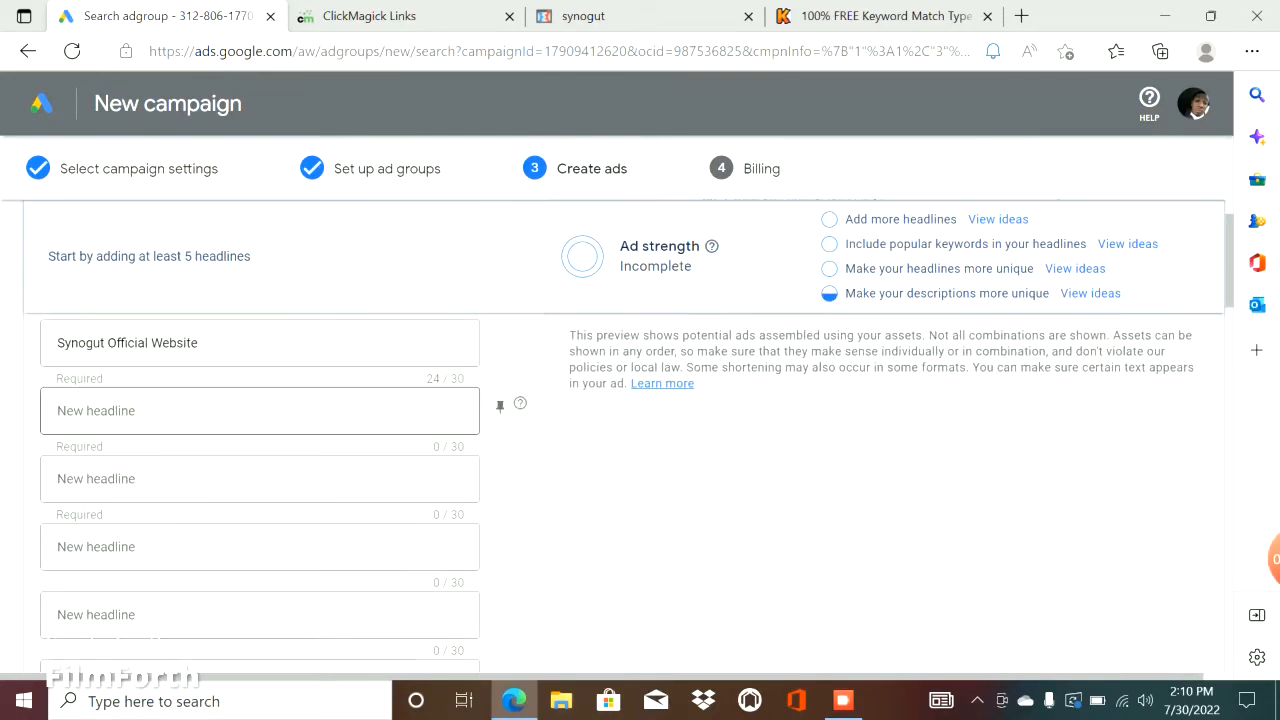
Check the discount on the Synogut landing page and enter 82% Off Today Only as the ad's second headline.
{"action": "scroll", "coordinate": [260, 440], "scroll_direction": "up", "scroll_amount": 1}
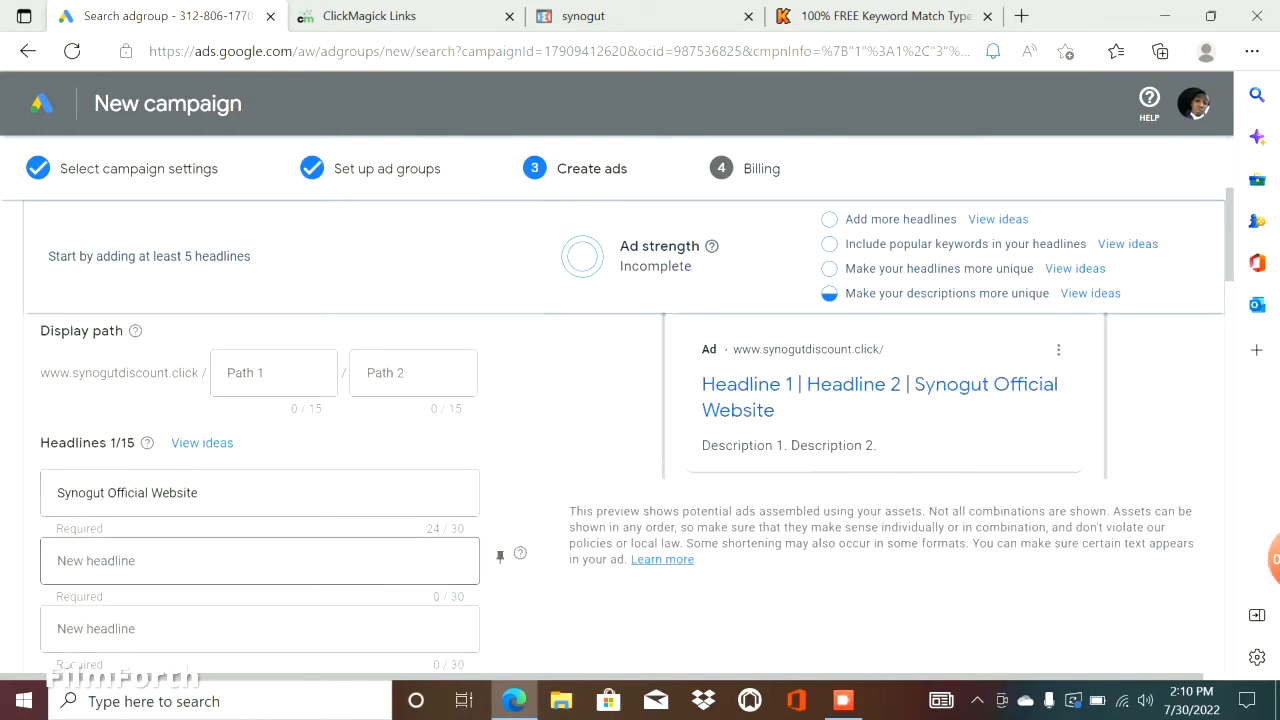
{"action": "left_click", "coordinate": [260, 561]}
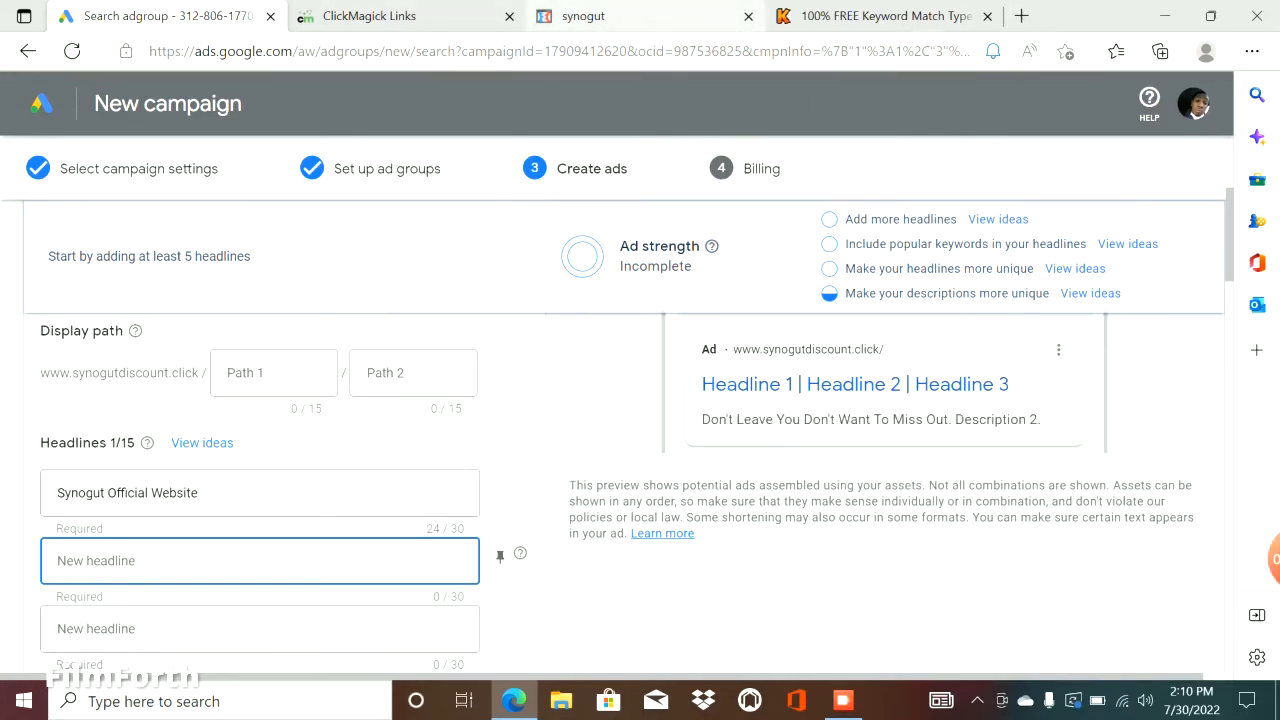
{"action": "left_click", "coordinate": [600, 16]}
{"action": "scroll", "coordinate": [640, 376], "scroll_direction": "down", "scroll_amount": 2}
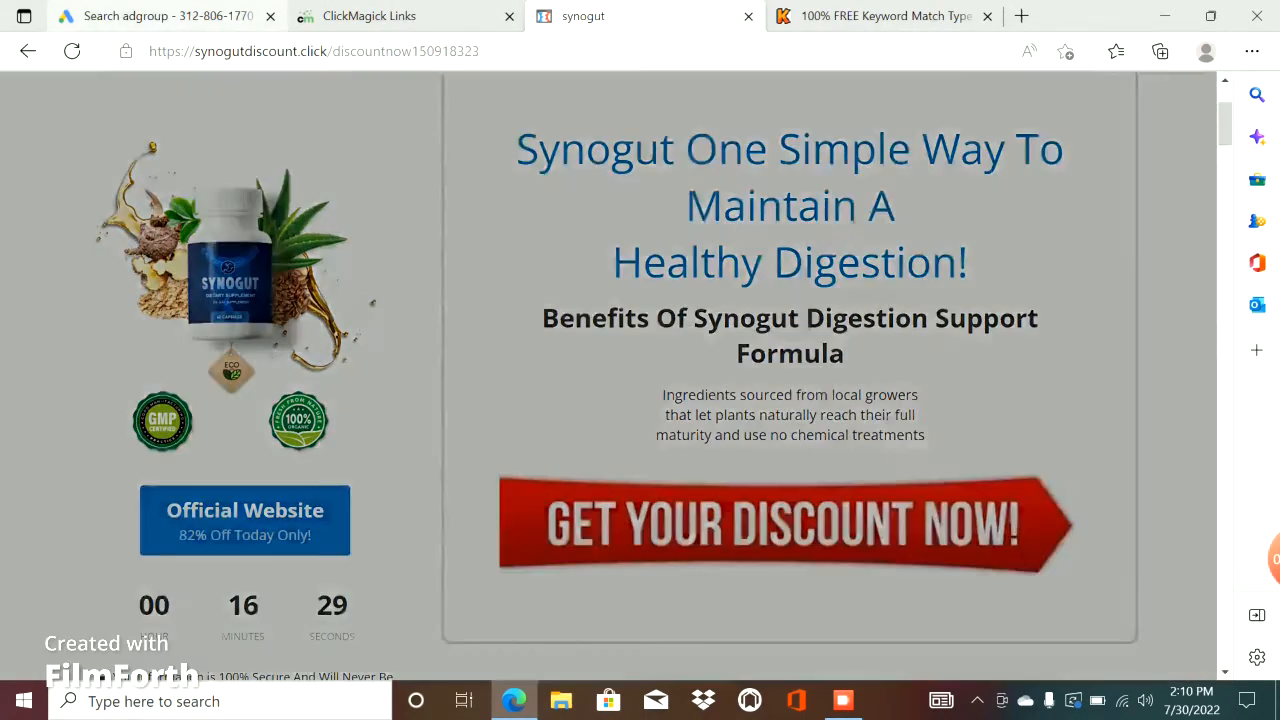
{"action": "left_click", "coordinate": [155, 16]}
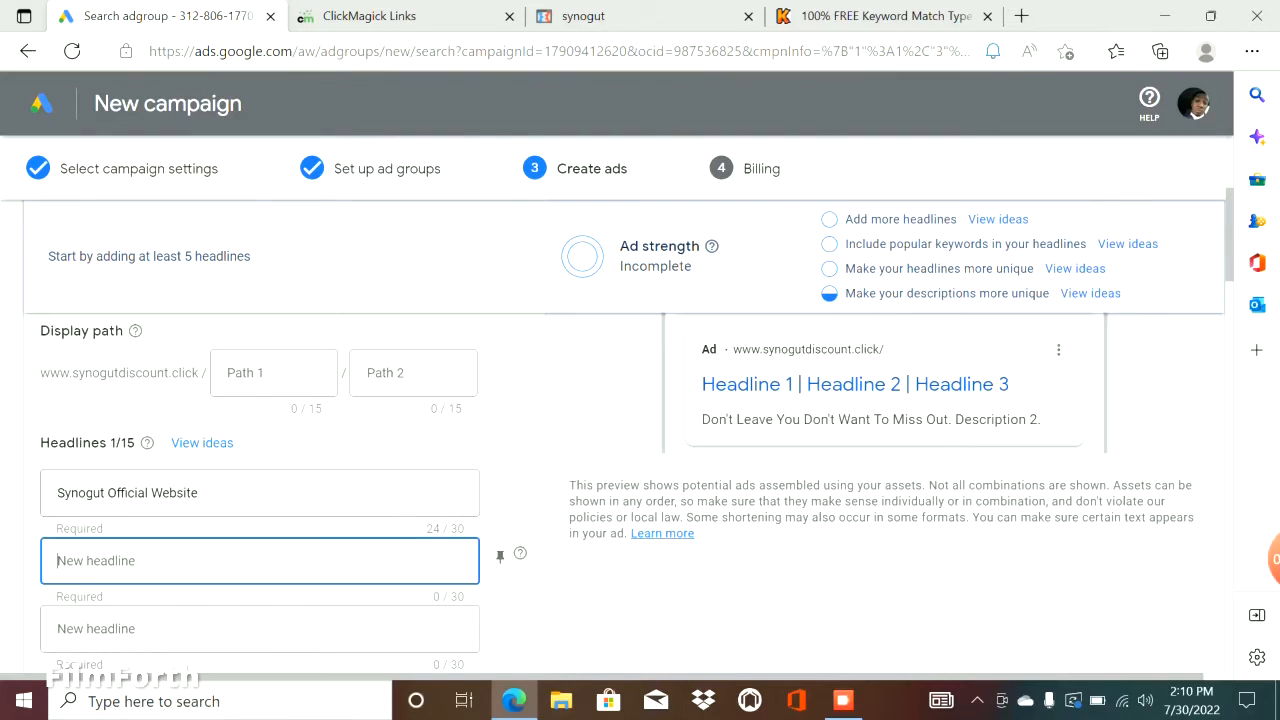
{"action": "type", "text": "82"}
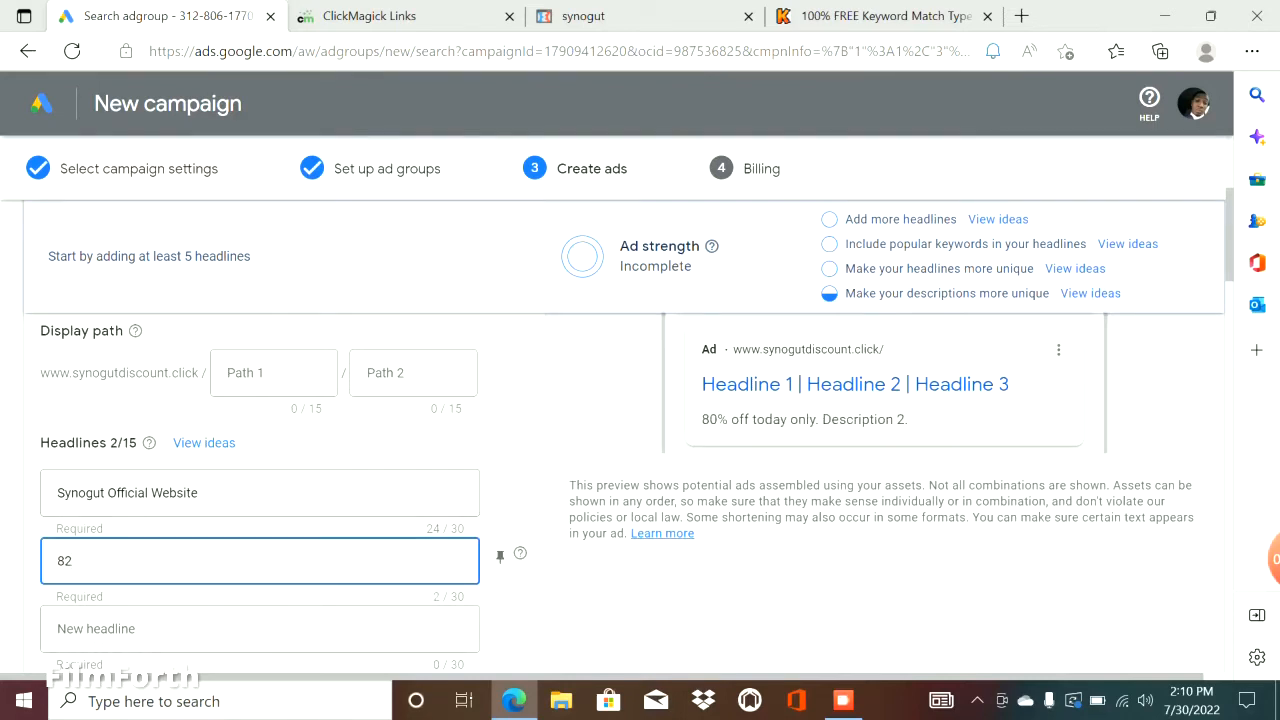
{"action": "type", "text": "% Off R"}
{"action": "key", "text": "BackSpace"}
{"action": "type", "text": "Toda"}
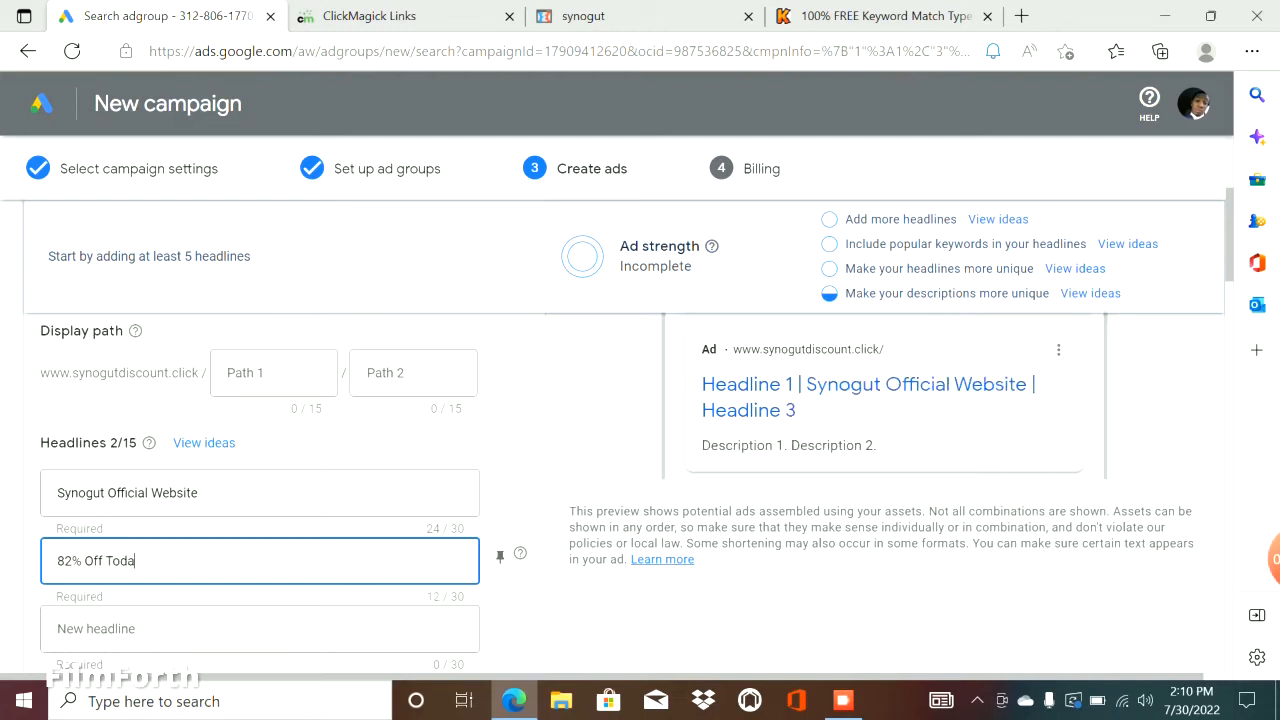
{"action": "type", "text": "y Only"}
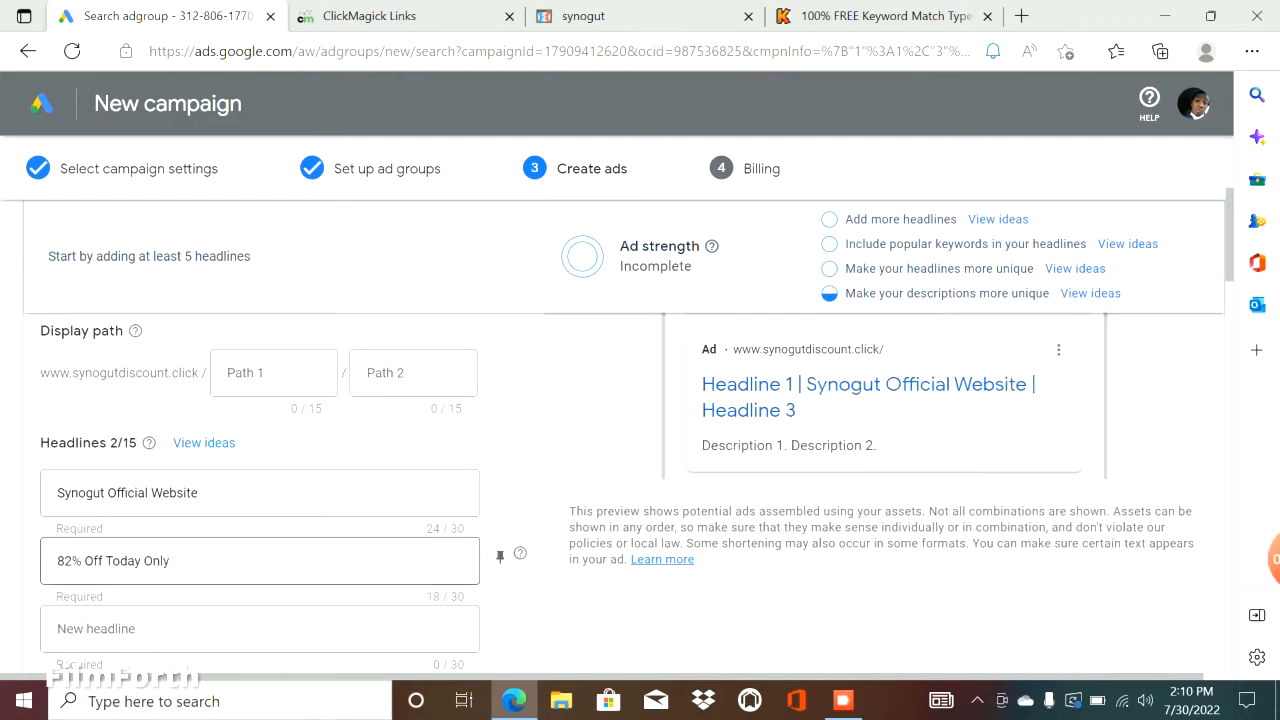
Enter Free Shipping Order Now as the ad's third headline.
{"action": "left_click", "coordinate": [260, 629]}
{"action": "type", "text": "F"}
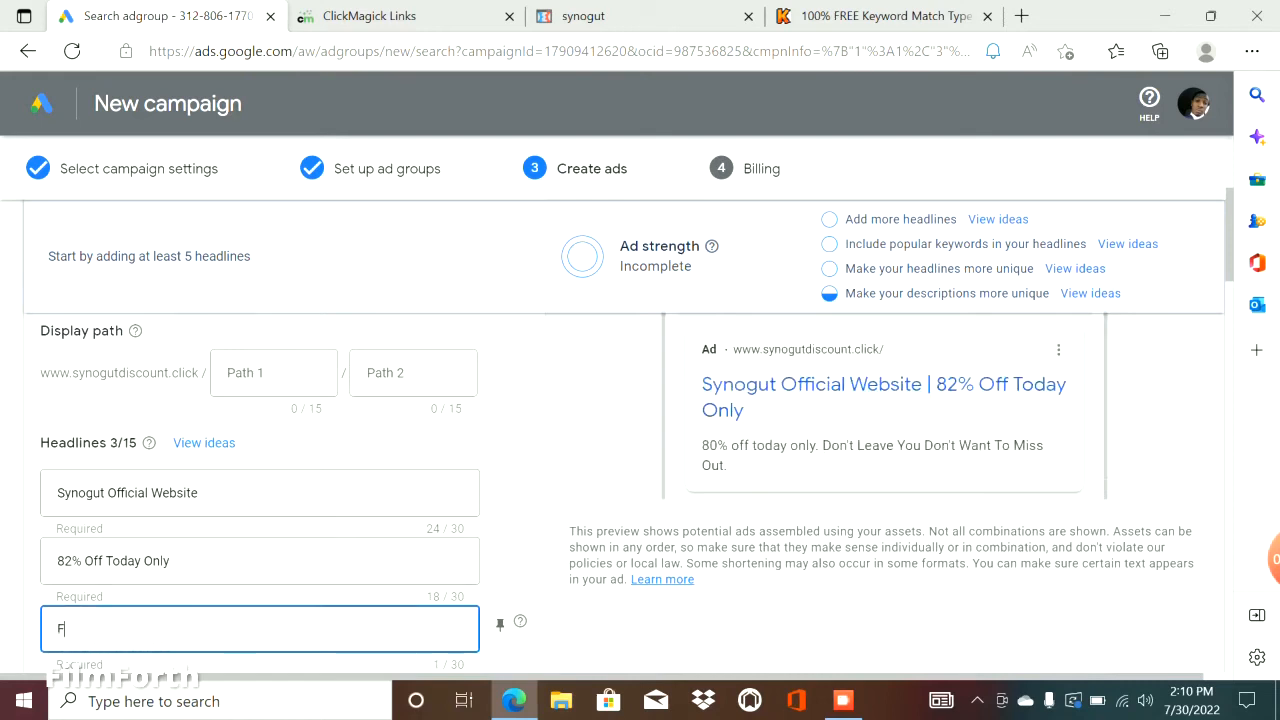
{"action": "type", "text": "ree Shi"}
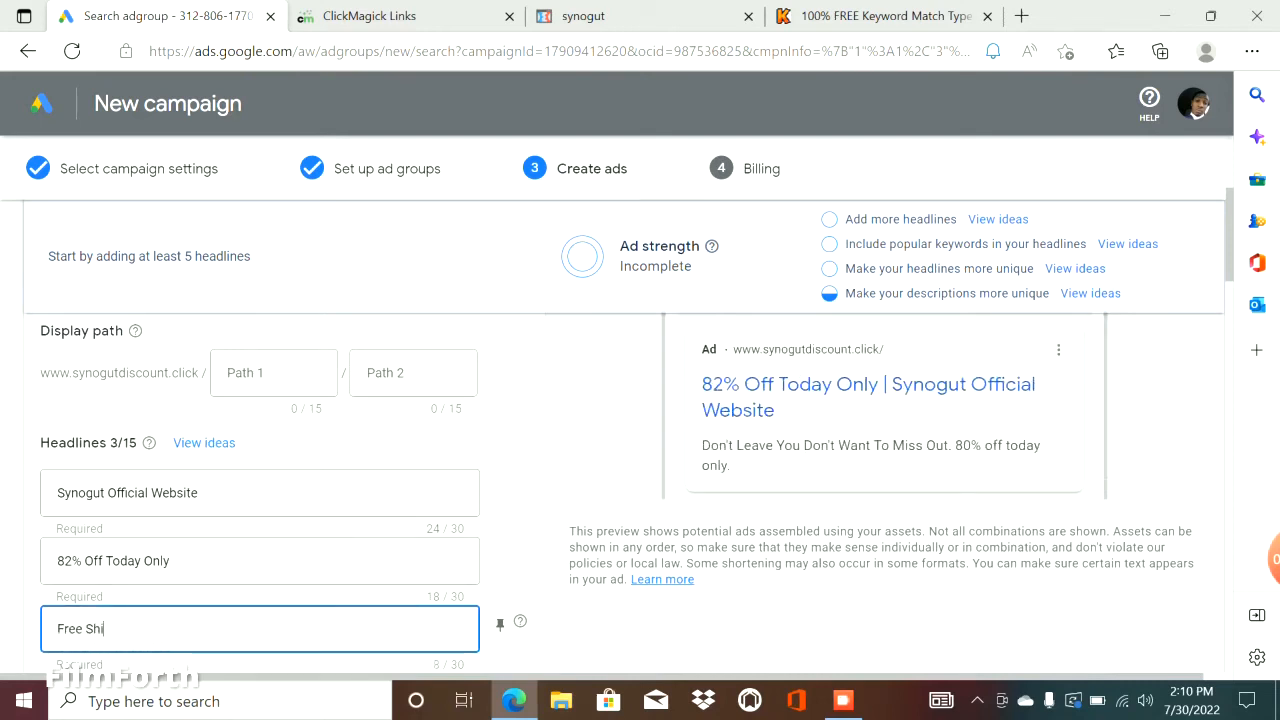
{"action": "type", "text": "pping Order Now"}
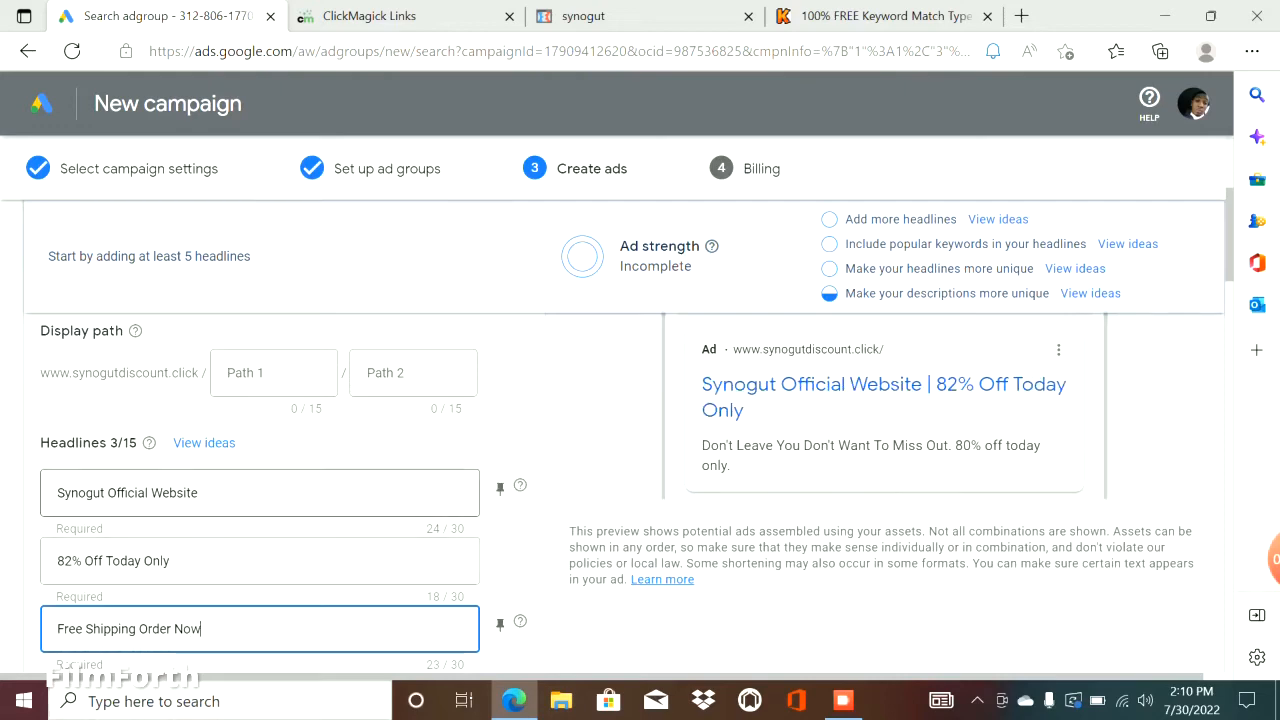
Pin Synogut Official Website to position 1, 82% Off Today Only to position 2 and Free Shipping Order Now to position 3.
{"action": "left_click", "coordinate": [500, 624]}
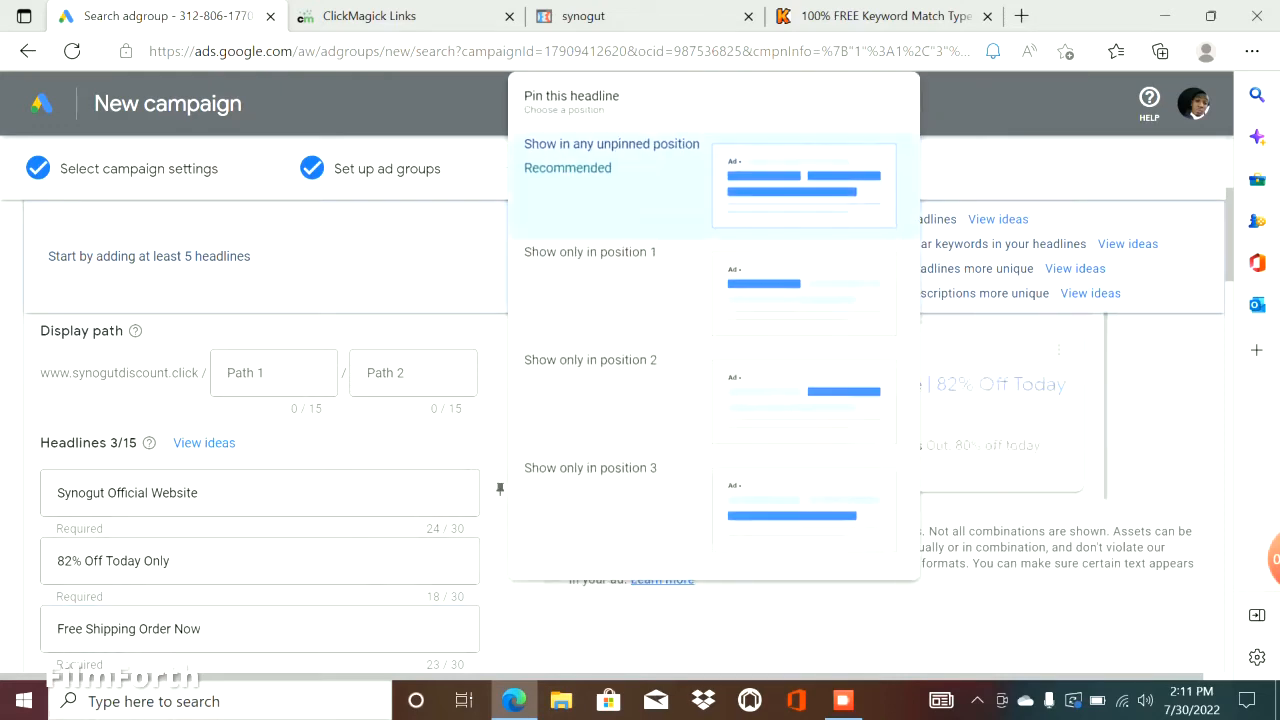
{"action": "left_click", "coordinate": [590, 252]}
{"action": "left_click", "coordinate": [500, 556]}
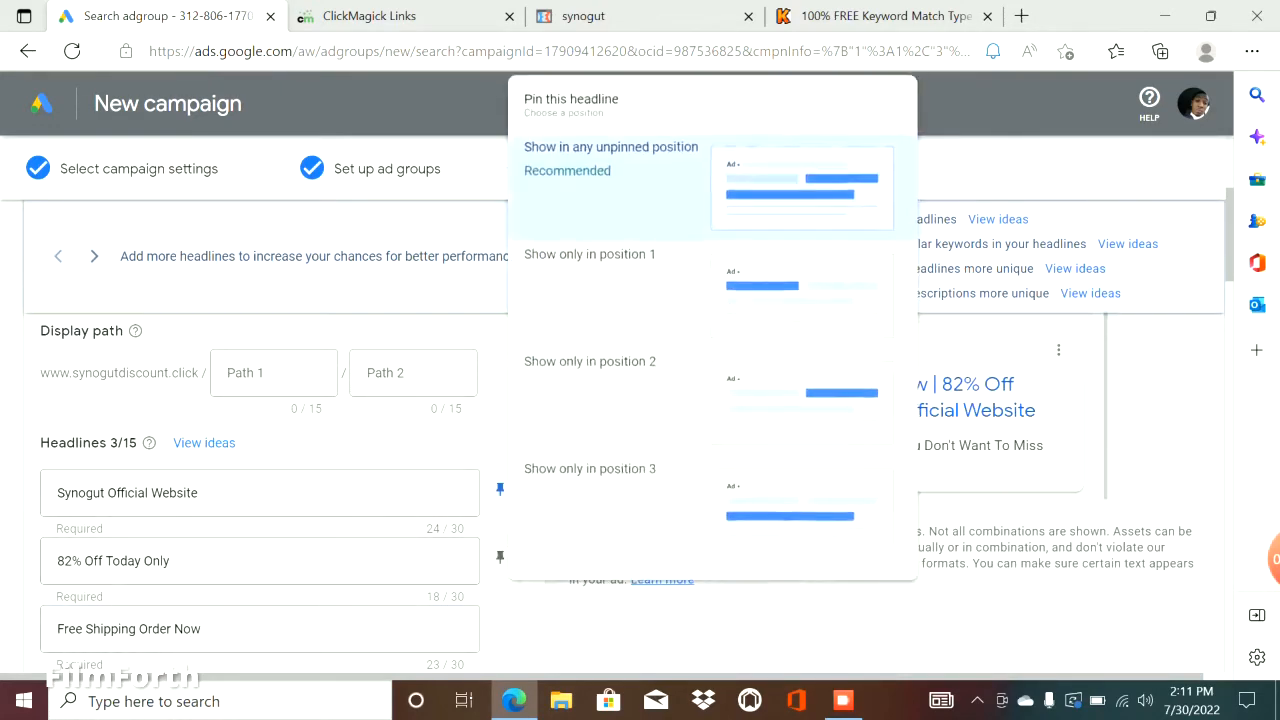
{"action": "left_click", "coordinate": [570, 360]}
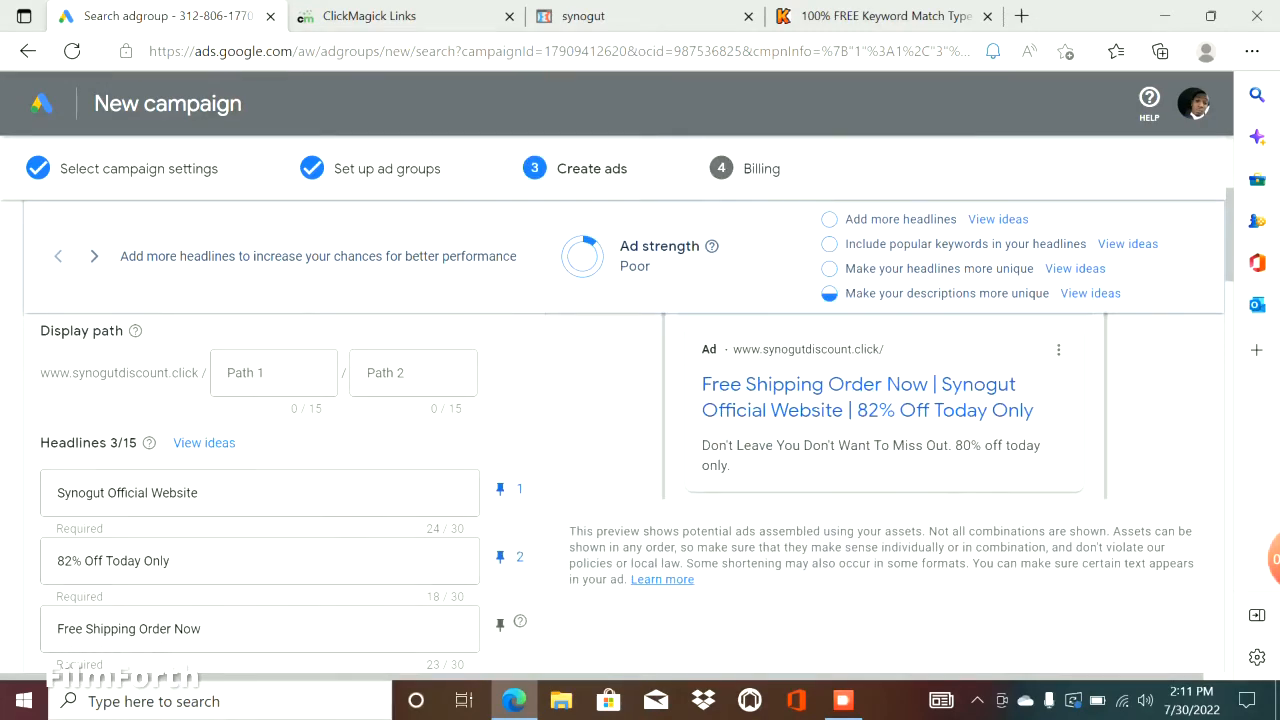
{"action": "left_click", "coordinate": [500, 624]}
{"action": "left_click", "coordinate": [580, 535]}
Open Google in the keyword match type tool's browser tab and search for synogut.
{"action": "scroll", "coordinate": [580, 535], "scroll_direction": "down", "scroll_amount": 10}
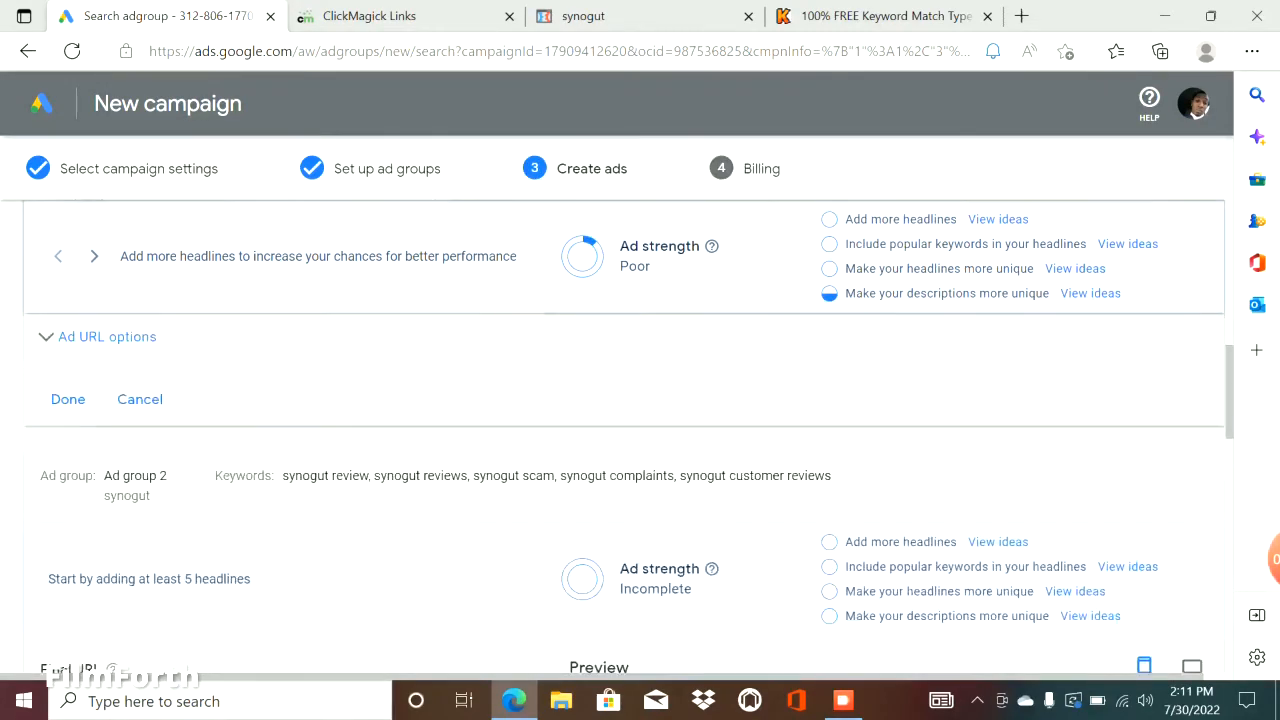
{"action": "scroll", "coordinate": [580, 535], "scroll_direction": "up", "scroll_amount": 3}
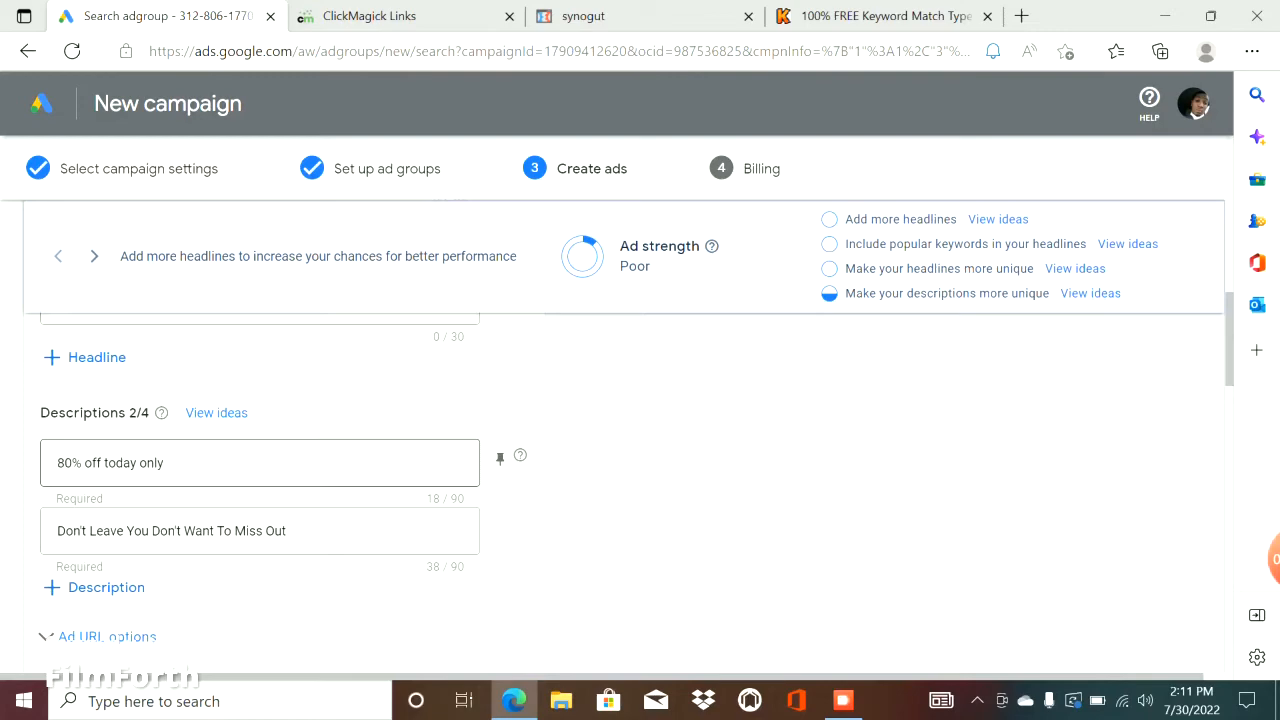
{"action": "left_click", "coordinate": [880, 16]}
{"action": "left_click", "coordinate": [280, 51]}
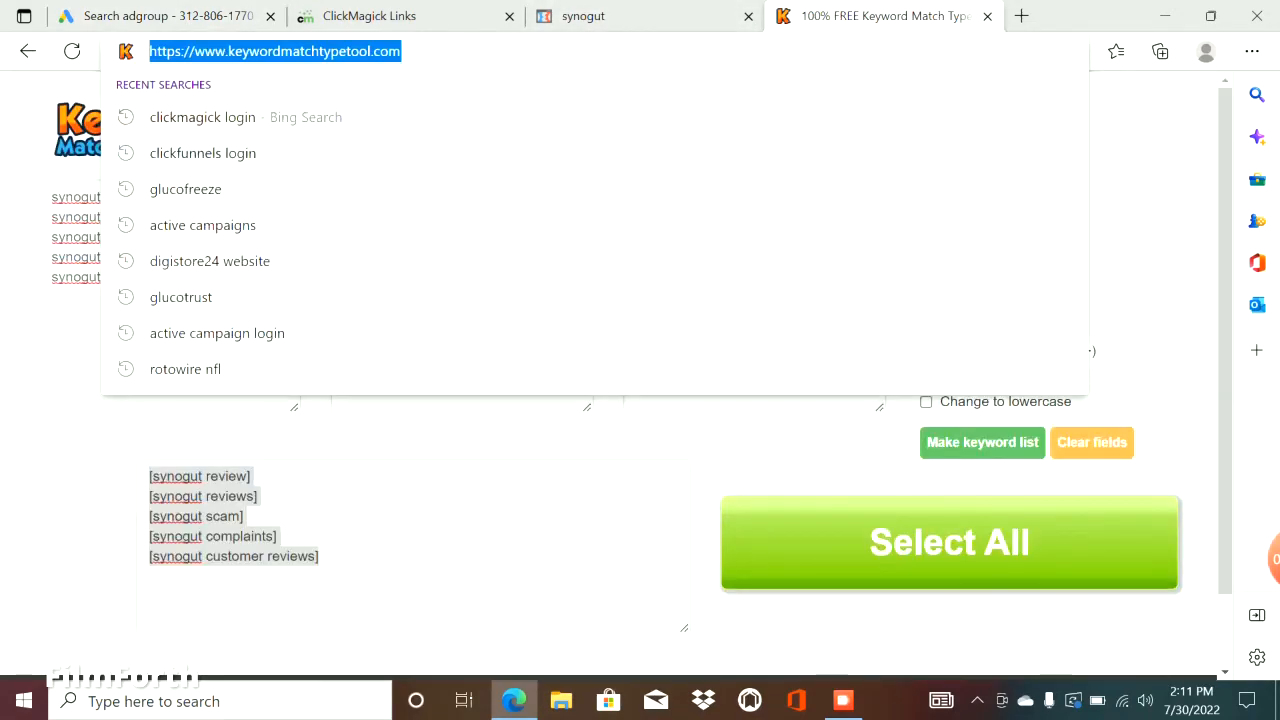
{"action": "type", "text": "g"}
{"action": "key", "text": "Return"}
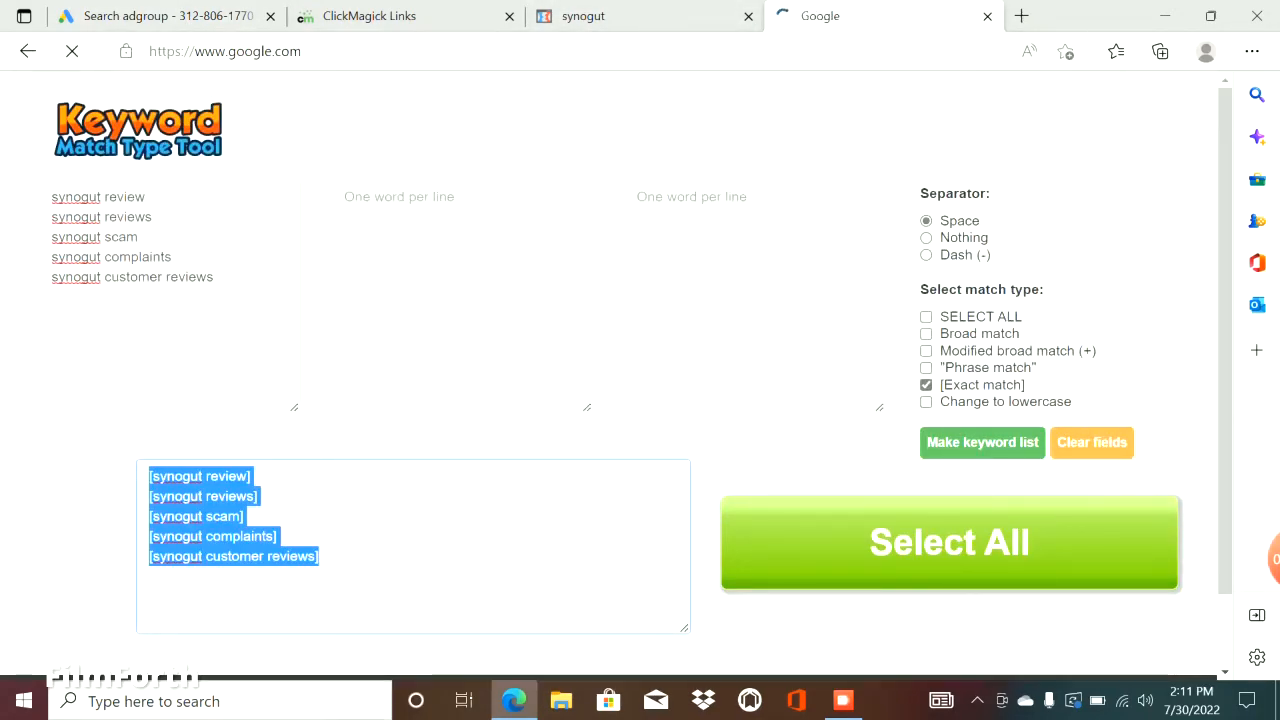
{"action": "type", "text": "synogut"}
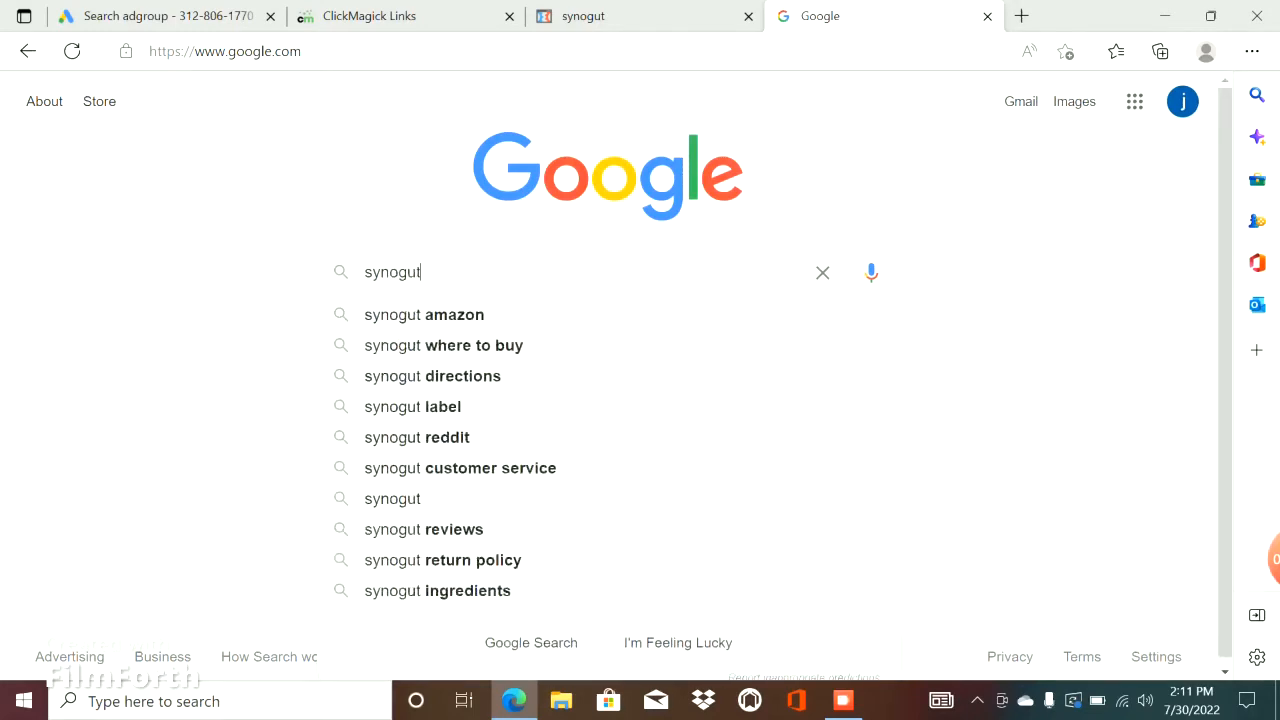
{"action": "key", "text": "Return"}
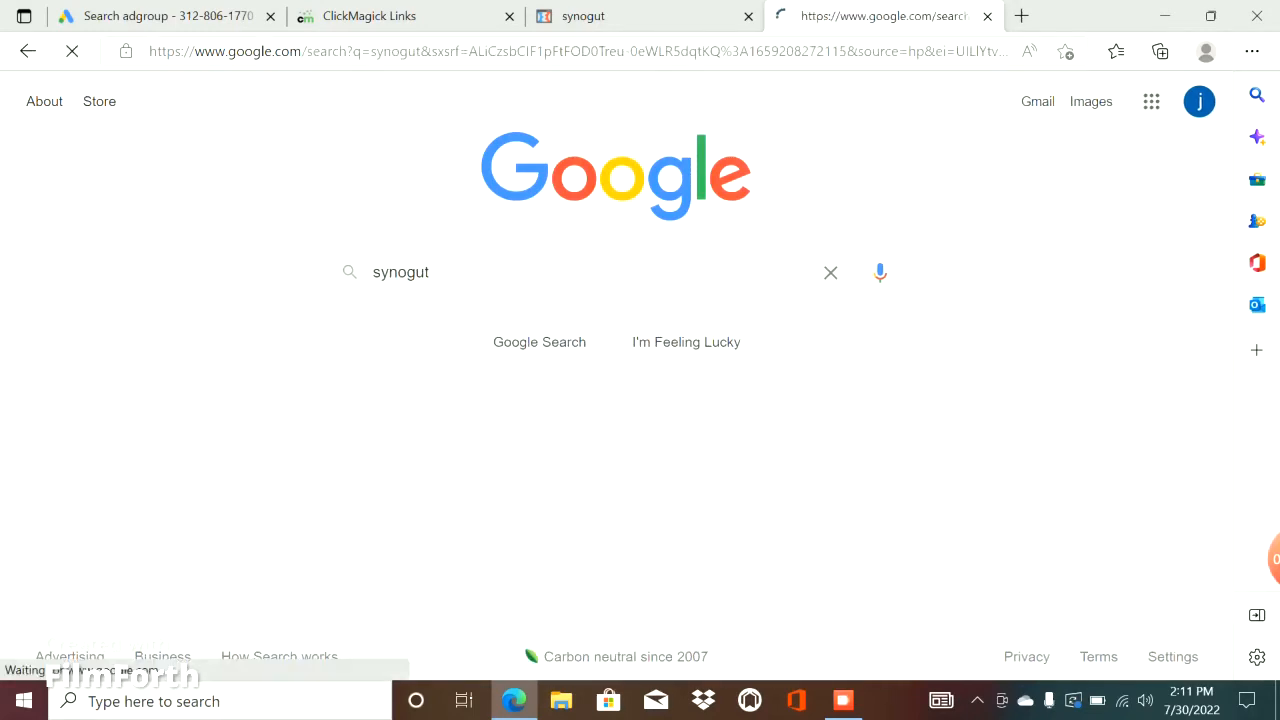
{"action": "scroll", "coordinate": [640, 380], "scroll_direction": "down", "scroll_amount": 1}
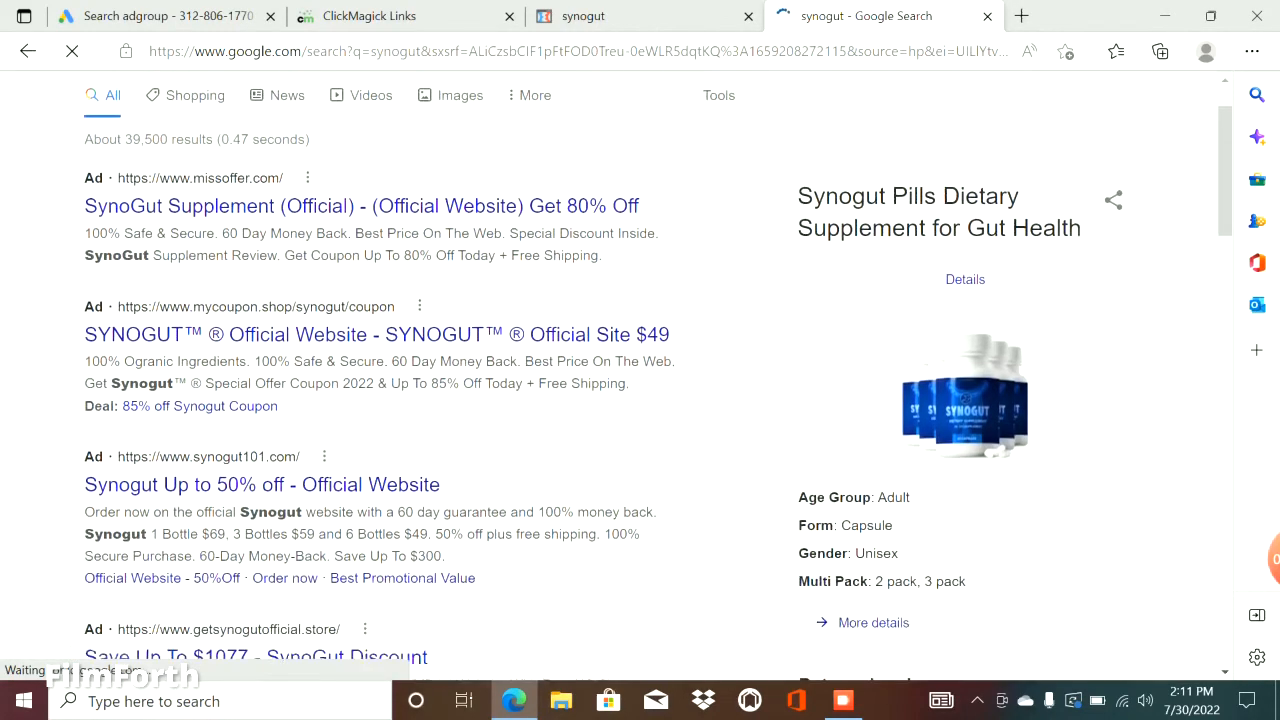
Copy the missoffer.com ad's line from "100% Safe & Secure" through "Special Discount Inside." and paste it over the first description in Google Ads.
{"action": "left_click_drag", "start_coordinate": [84, 231], "coordinate": [660, 231]}
{"action": "right_click", "coordinate": [660, 231]}
{"action": "left_click", "coordinate": [690, 251]}
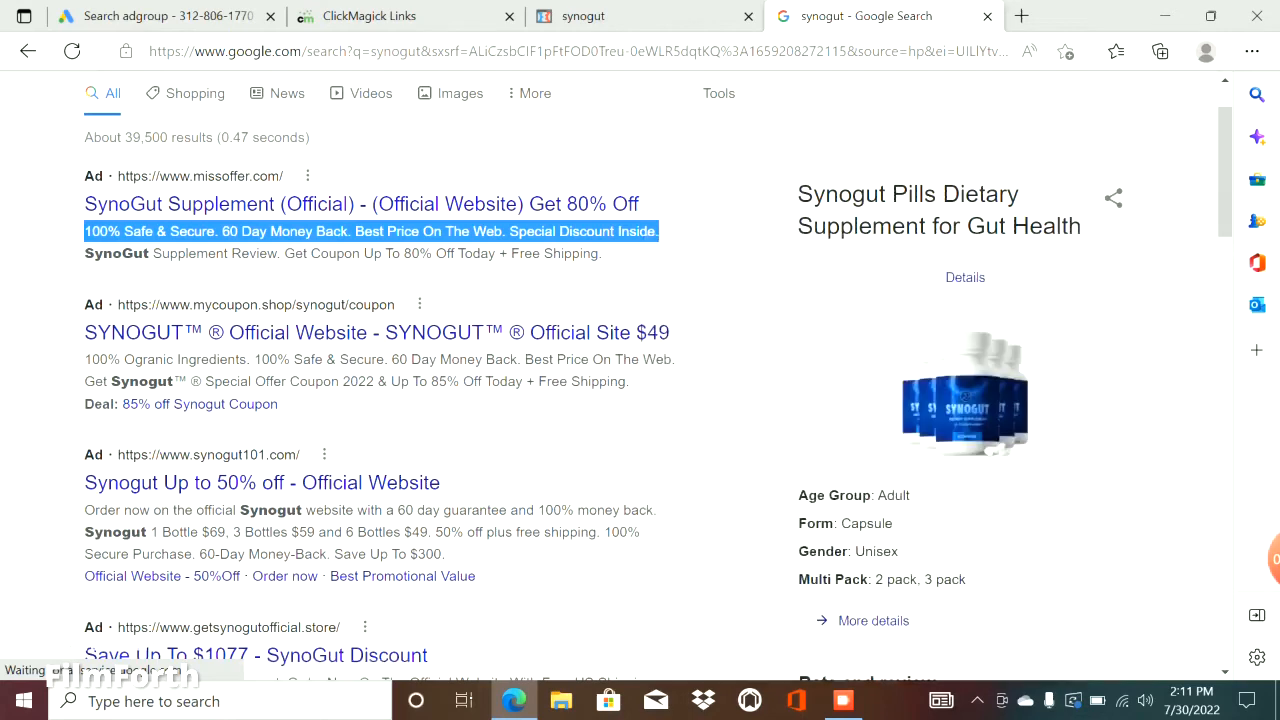
{"action": "left_click", "coordinate": [160, 16]}
{"action": "triple_click", "coordinate": [160, 463]}
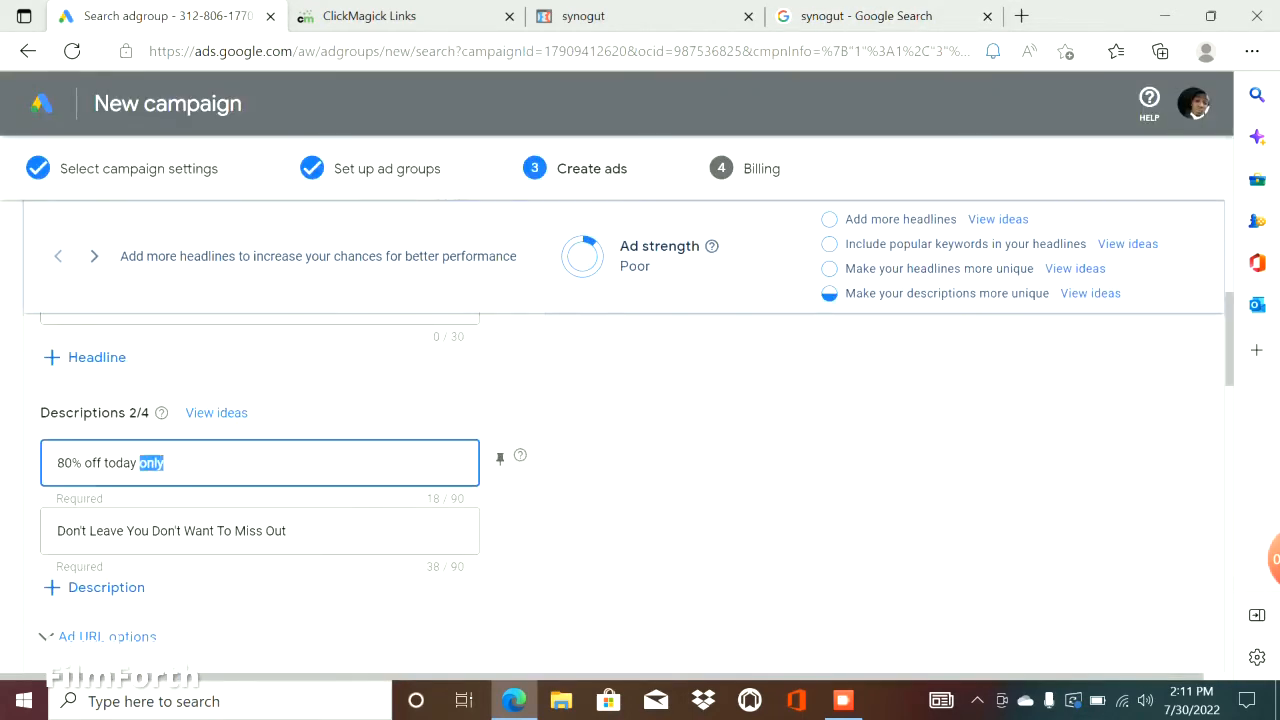
{"action": "key", "text": "ctrl+v"}
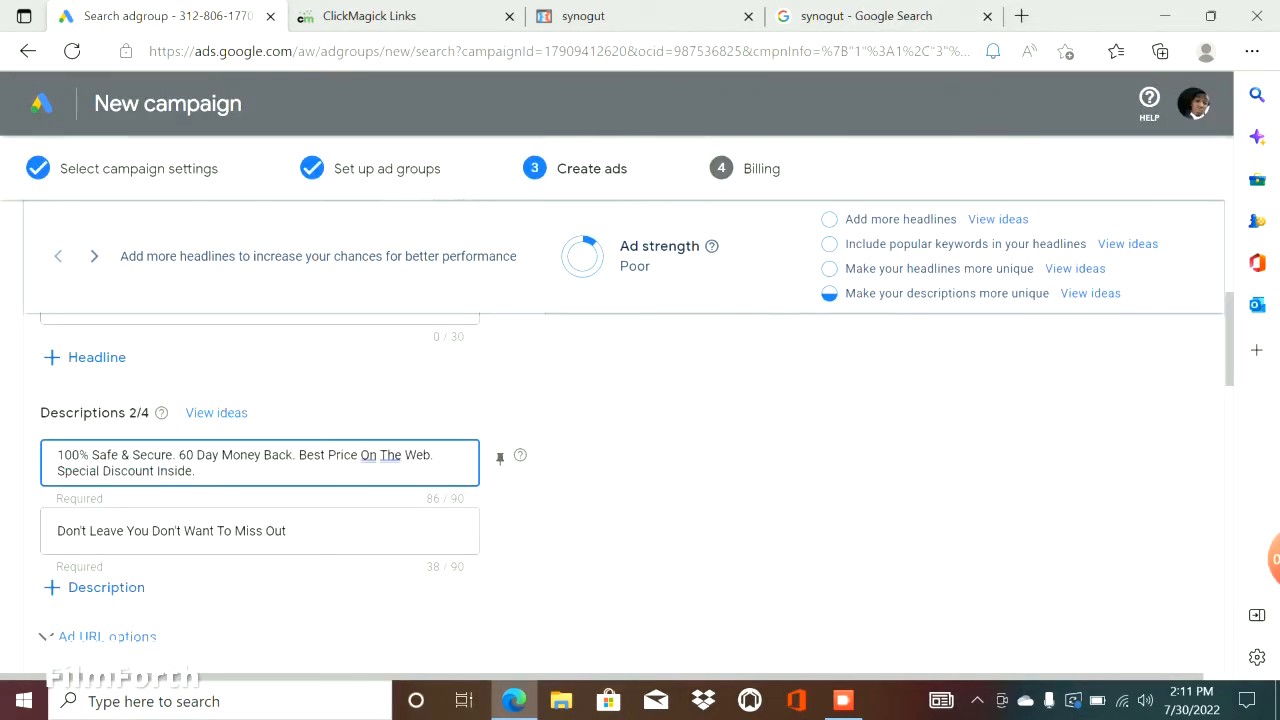
Pin the ad's first description to position 1 and its second description to position 2.
{"action": "left_click", "coordinate": [500, 458]}
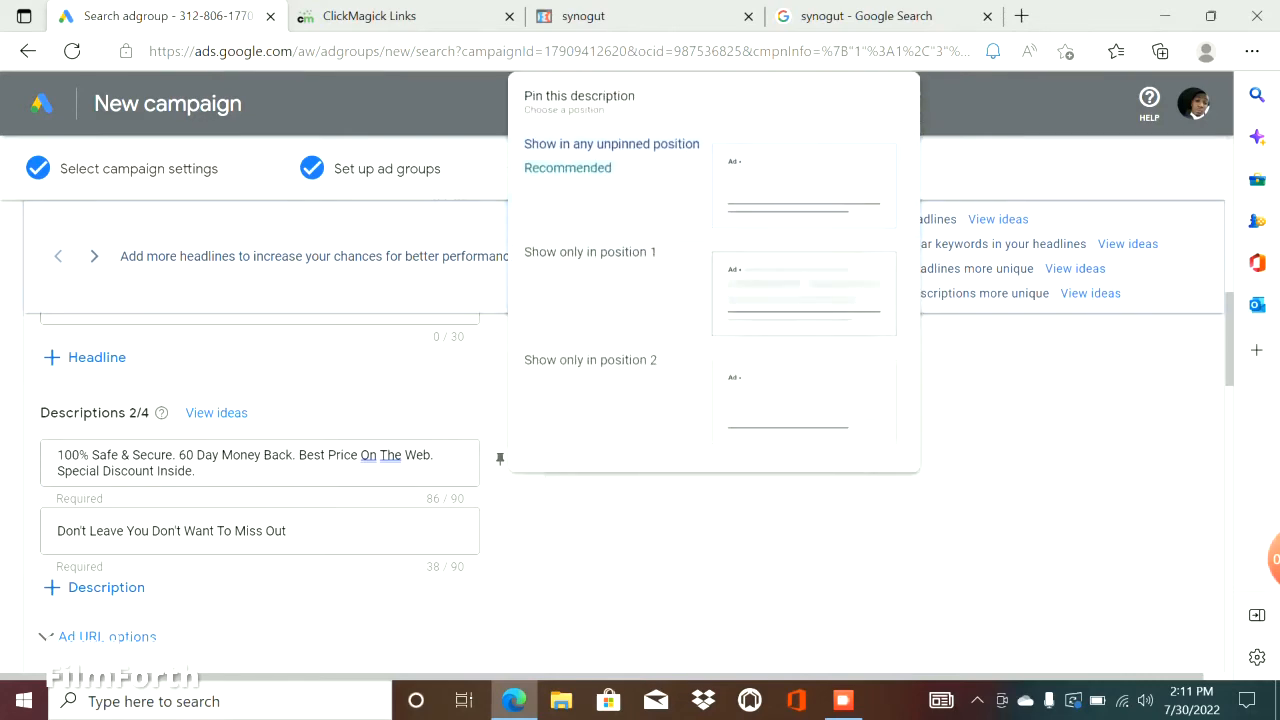
{"action": "left_click", "coordinate": [588, 252]}
{"action": "left_click", "coordinate": [500, 526]}
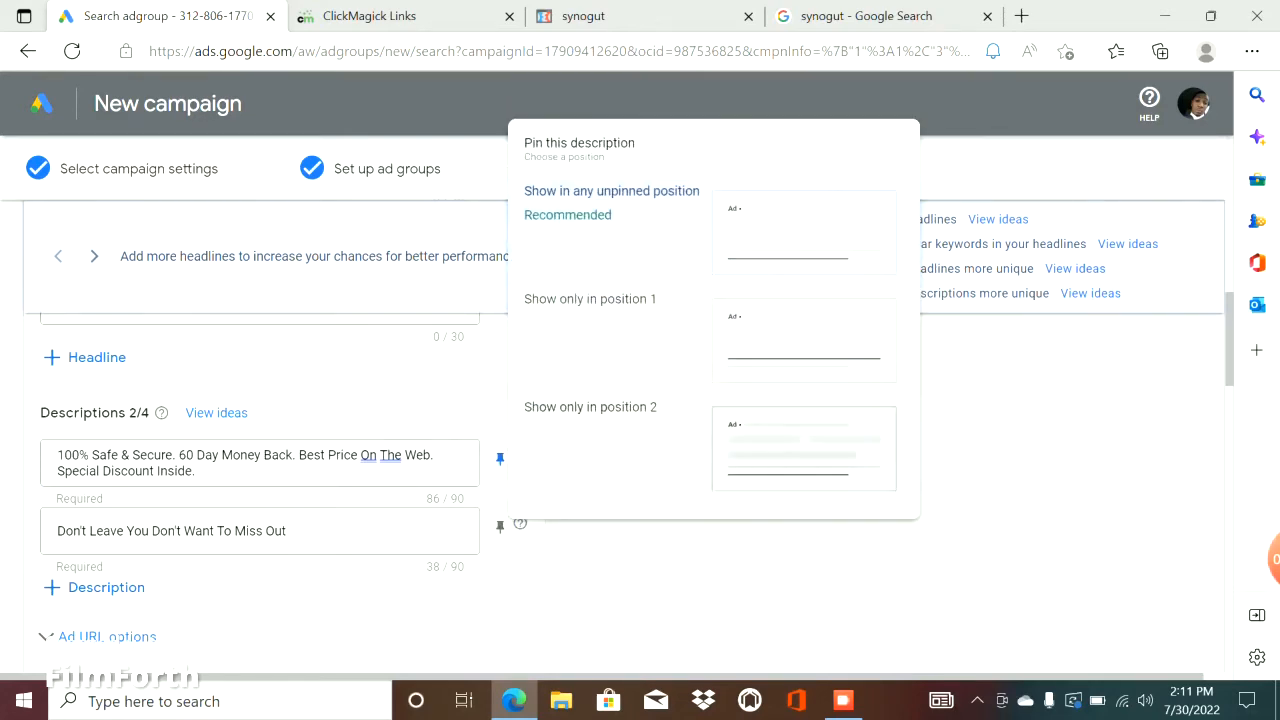
{"action": "left_click", "coordinate": [560, 406]}
Replace the second description with "Special Offer Coupon 2022 & Up To 85% Off Today + Free Shipping." copied from the mycoupon.shop ad on Google.
{"action": "key", "text": "ctrl+a"}
{"action": "left_click", "coordinate": [866, 16]}
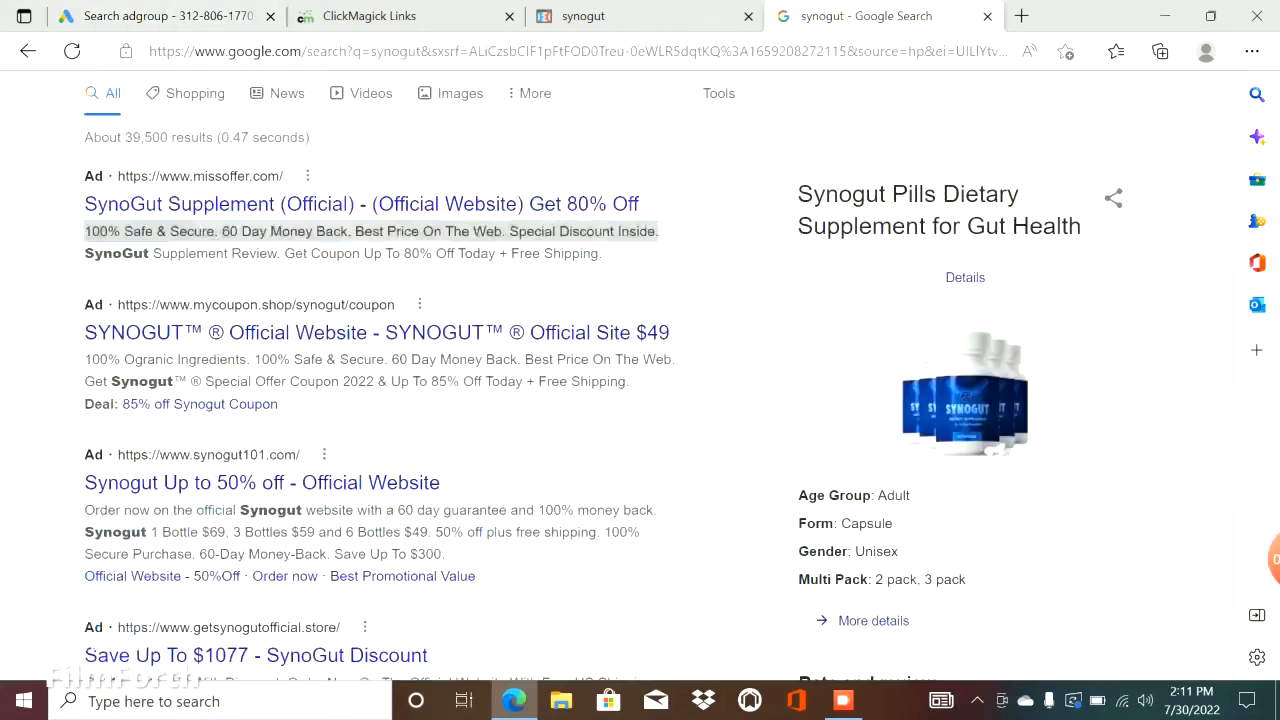
{"action": "left_click", "coordinate": [680, 238]}
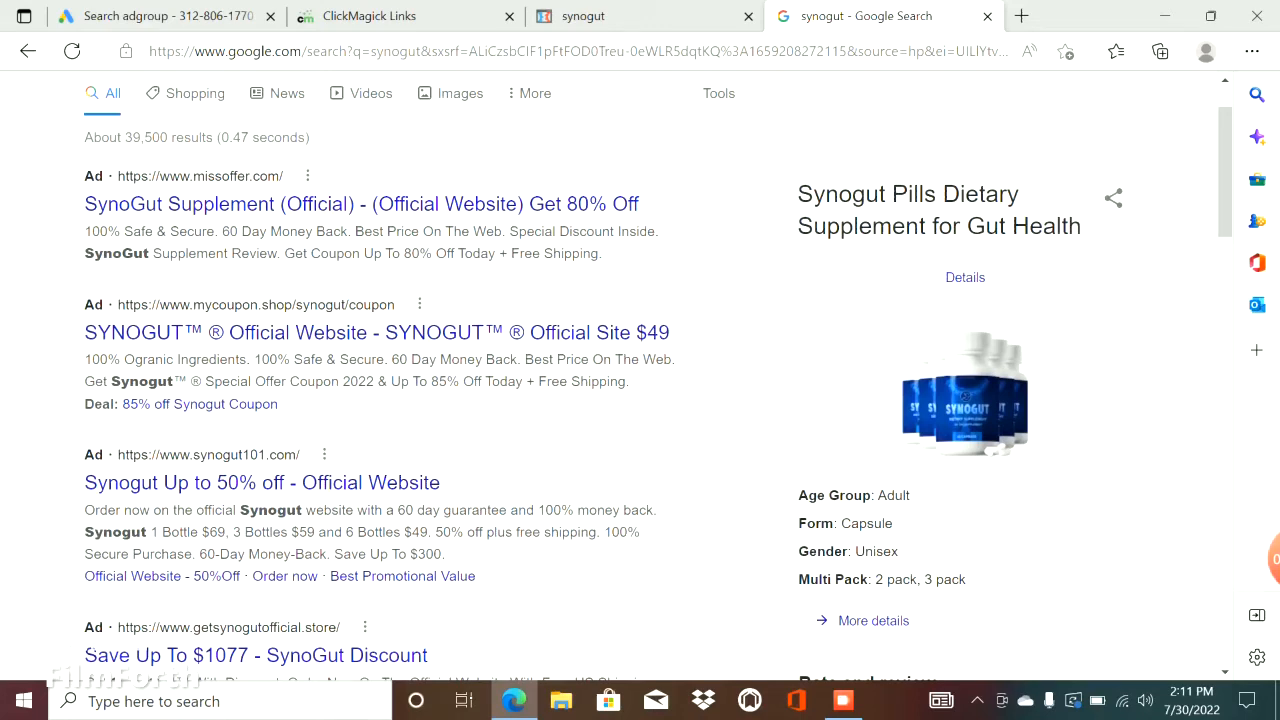
{"action": "left_click_drag", "start_coordinate": [204, 381], "coordinate": [626, 381]}
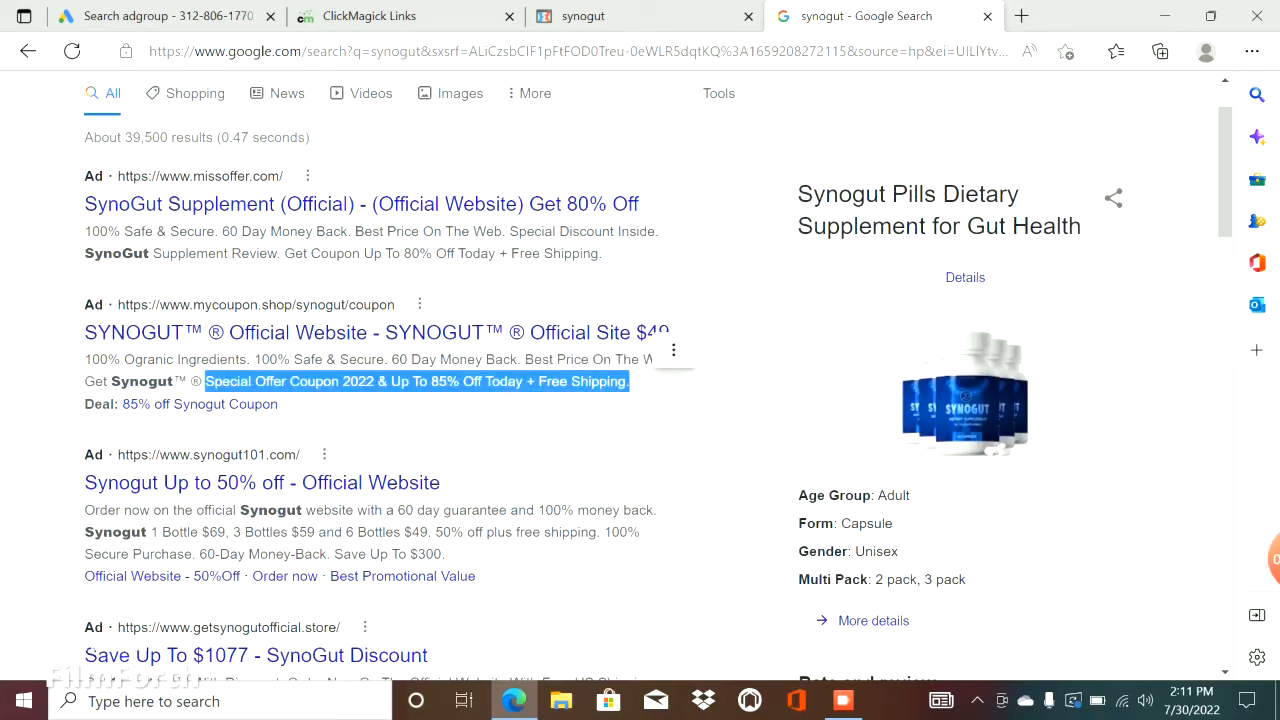
{"action": "right_click", "coordinate": [626, 381]}
{"action": "left_click", "coordinate": [681, 259]}
{"action": "left_click", "coordinate": [168, 16]}
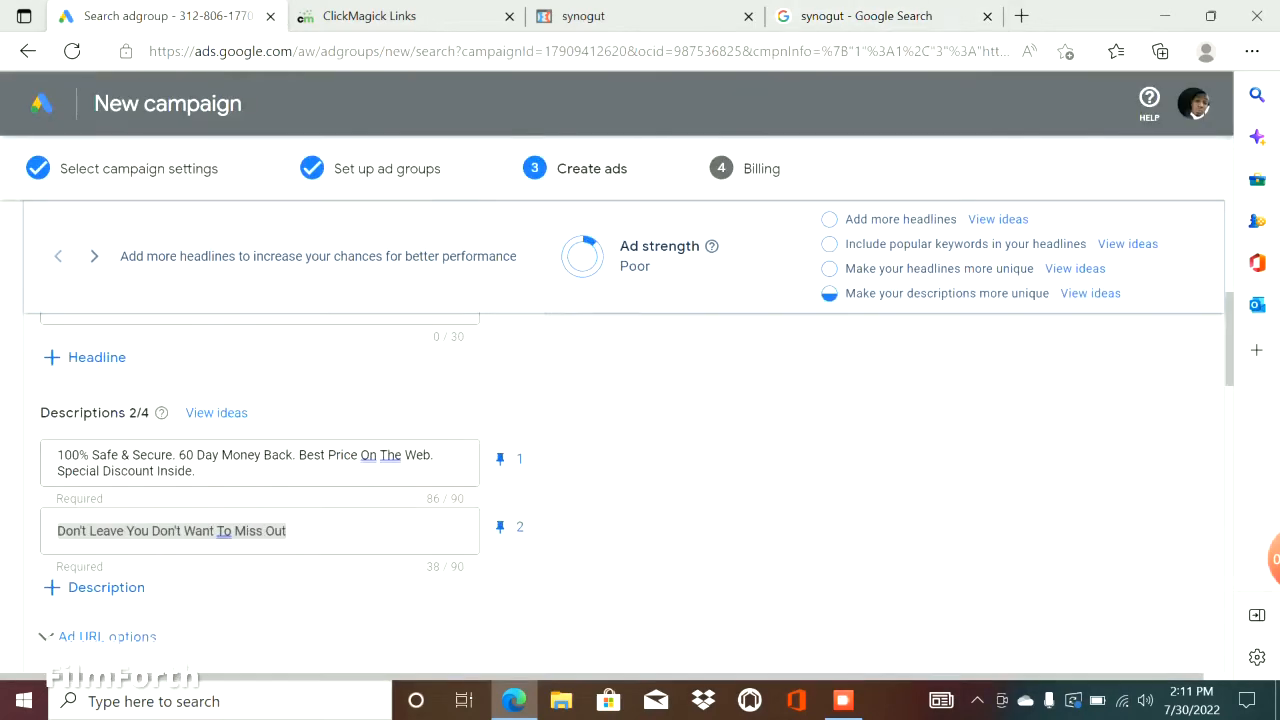
{"action": "key", "text": "ctrl+v"}
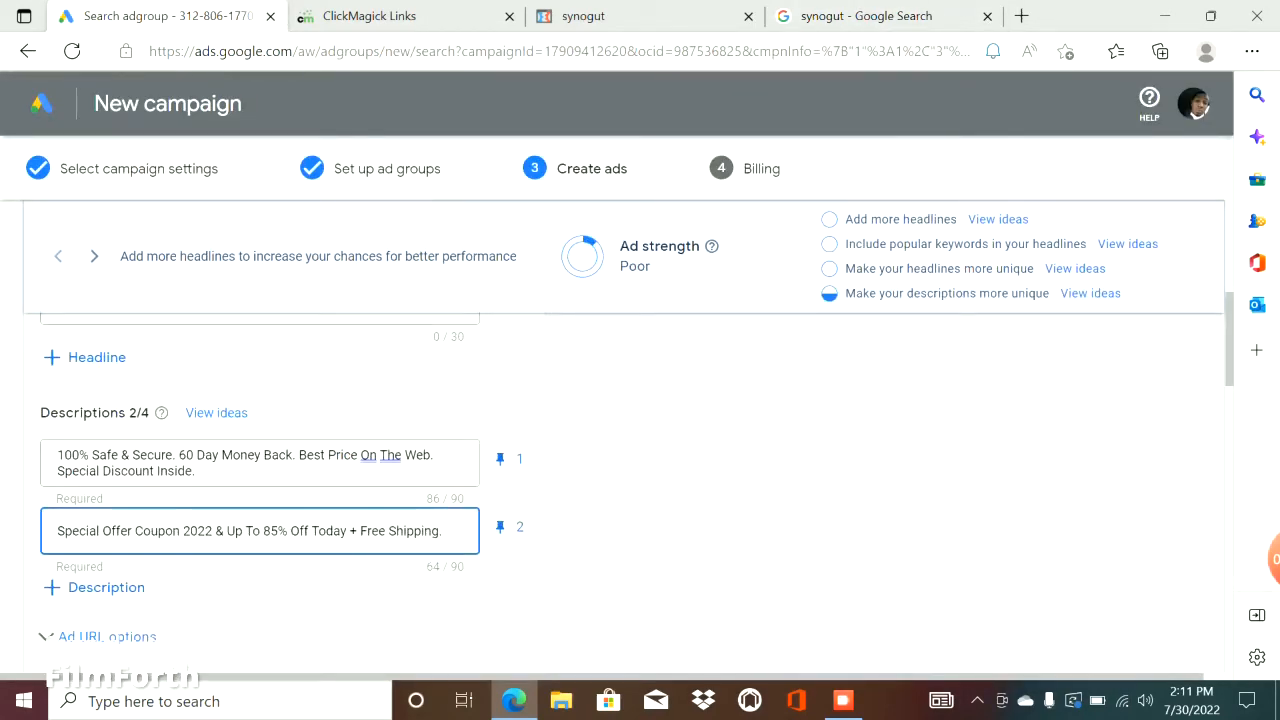
Change the discount in the second description to 82%.
{"action": "left_click", "coordinate": [279, 530]}
{"action": "key", "text": "BackSpace"}
{"action": "type", "text": "2"}
{"action": "scroll", "coordinate": [279, 530], "scroll_direction": "down", "scroll_amount": 3}
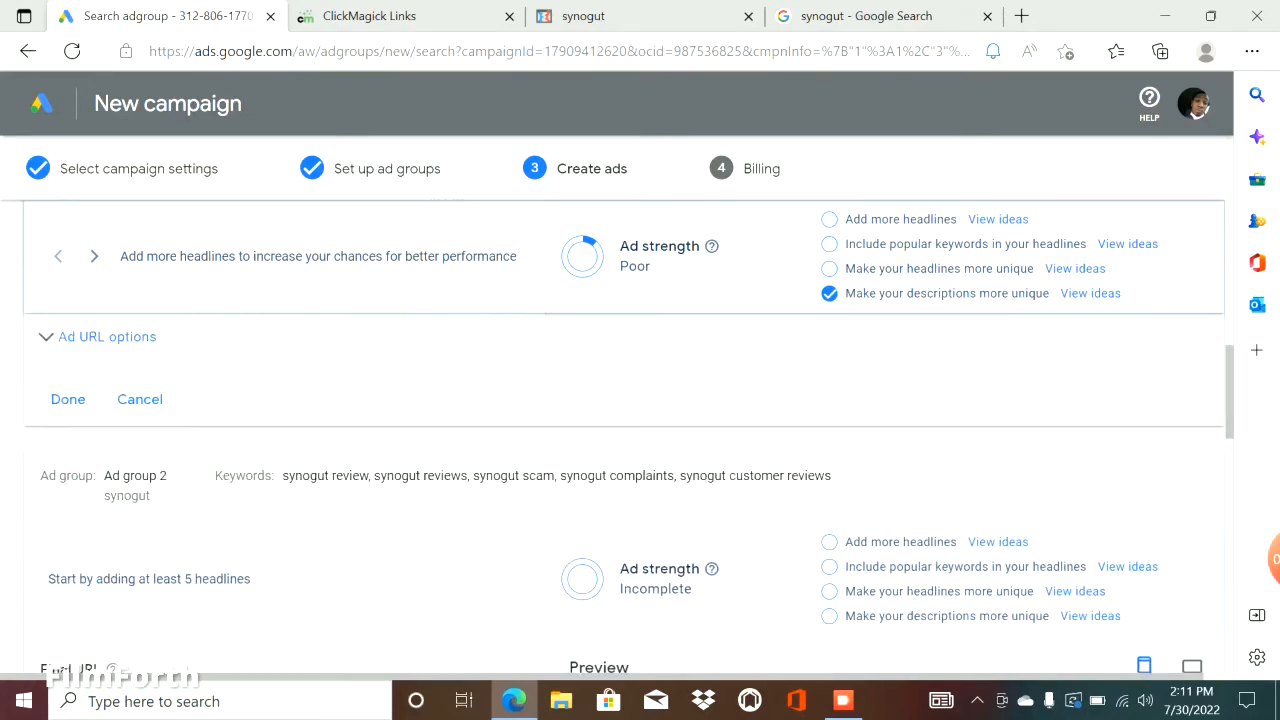
{"action": "scroll", "coordinate": [279, 530], "scroll_direction": "up", "scroll_amount": 3}
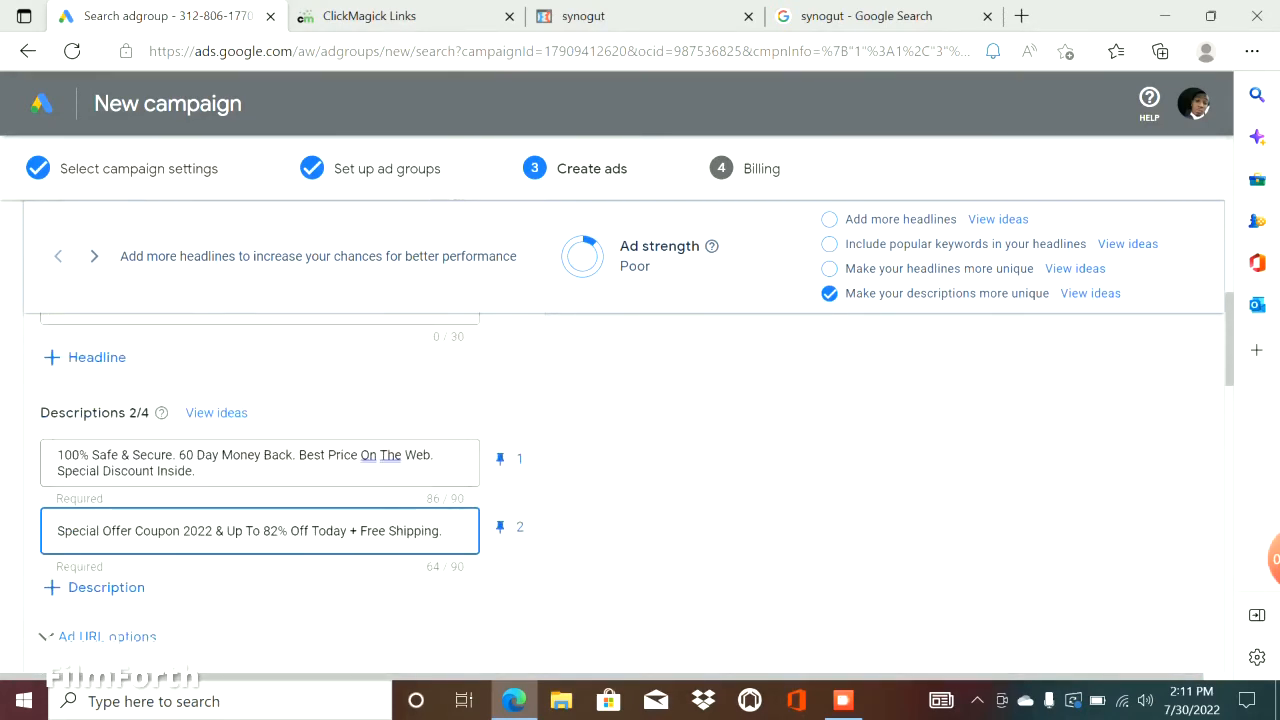
Expand the ad's URL options and paste the synogut website tracking link from ClickMagick as the tracking template.
{"action": "scroll", "coordinate": [279, 530], "scroll_direction": "down", "scroll_amount": 3}
{"action": "left_click", "coordinate": [107, 337]}
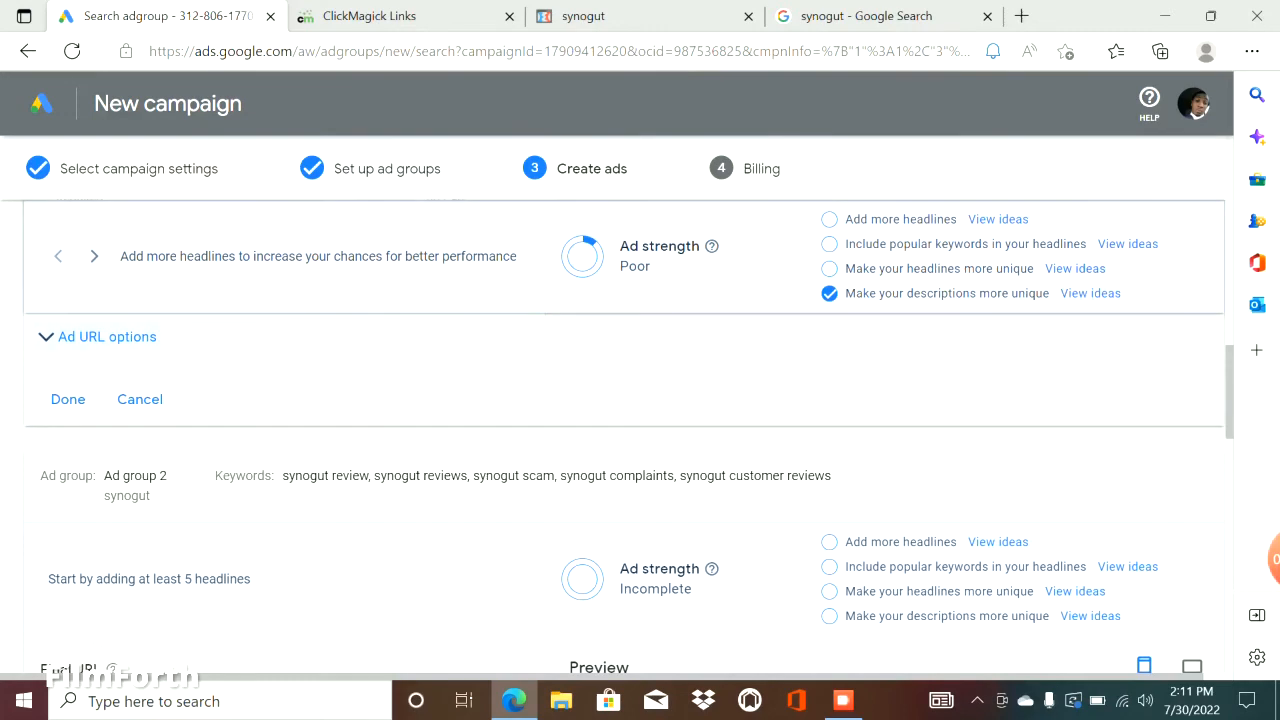
{"action": "scroll", "coordinate": [284, 480], "scroll_direction": "up", "scroll_amount": 2}
{"action": "left_click", "coordinate": [270, 543]}
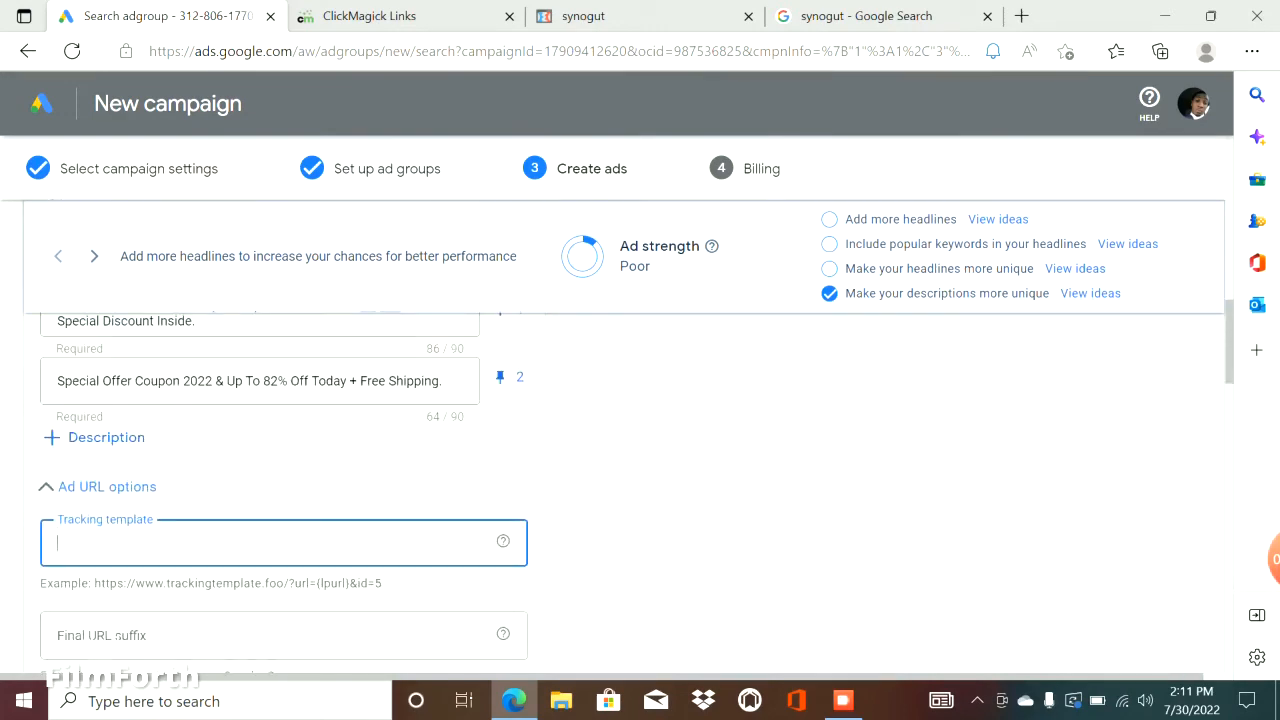
{"action": "left_click", "coordinate": [400, 16]}
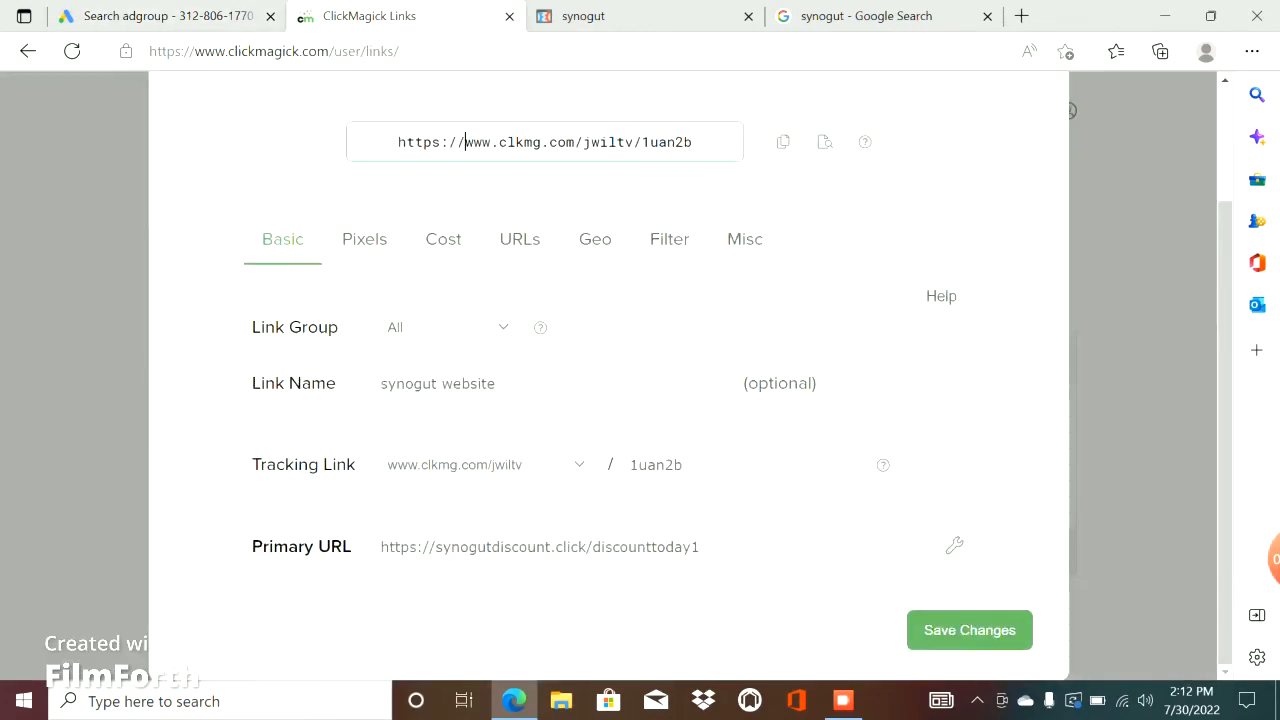
{"action": "triple_click", "coordinate": [465, 142]}
{"action": "right_click", "coordinate": [466, 142]}
{"action": "left_click", "coordinate": [521, 153]}
{"action": "left_click", "coordinate": [160, 16]}
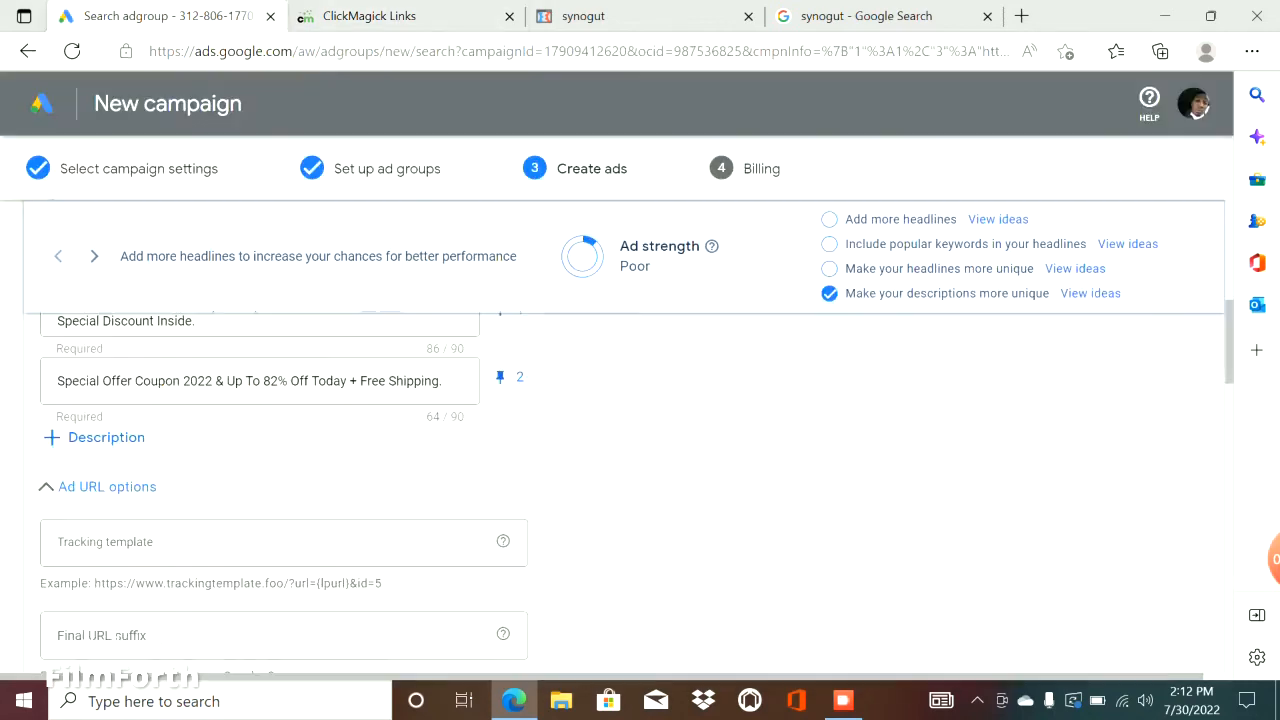
{"action": "key", "text": "ctrl+v"}
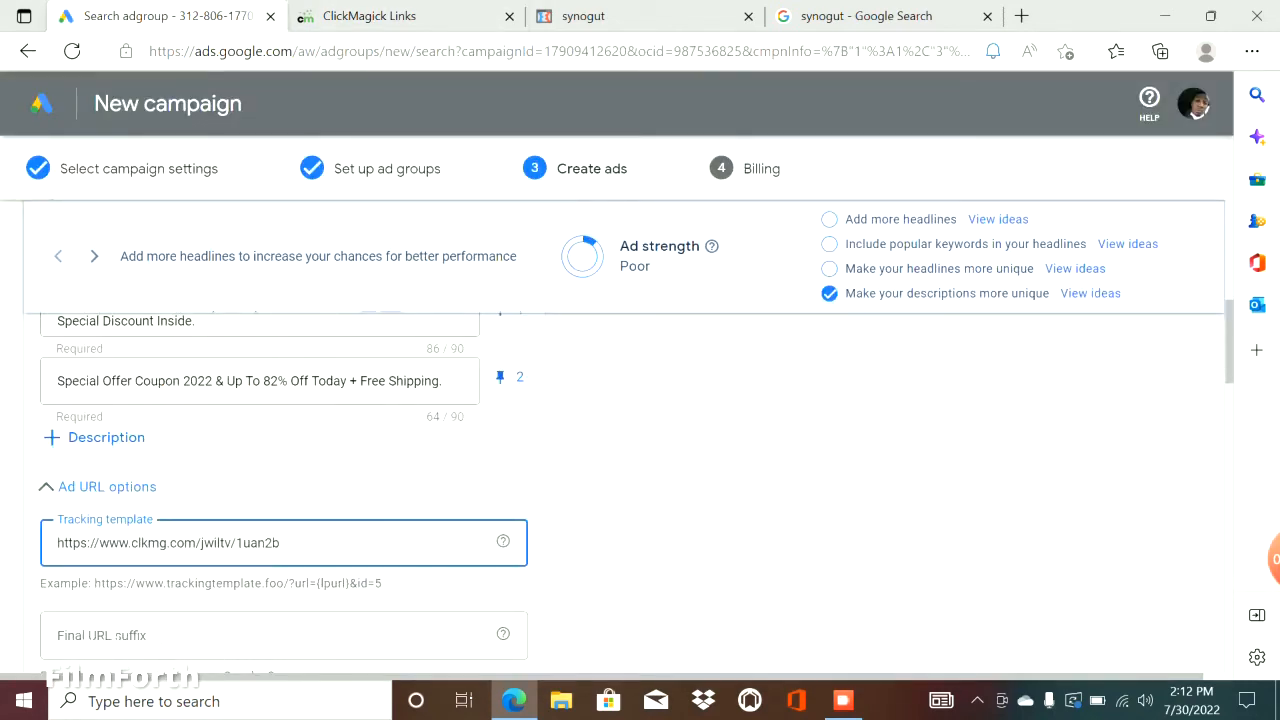
Append /{keyword}-{device} to the tracking link in the tracking template.
{"action": "type", "text": "{keyword}-{"}
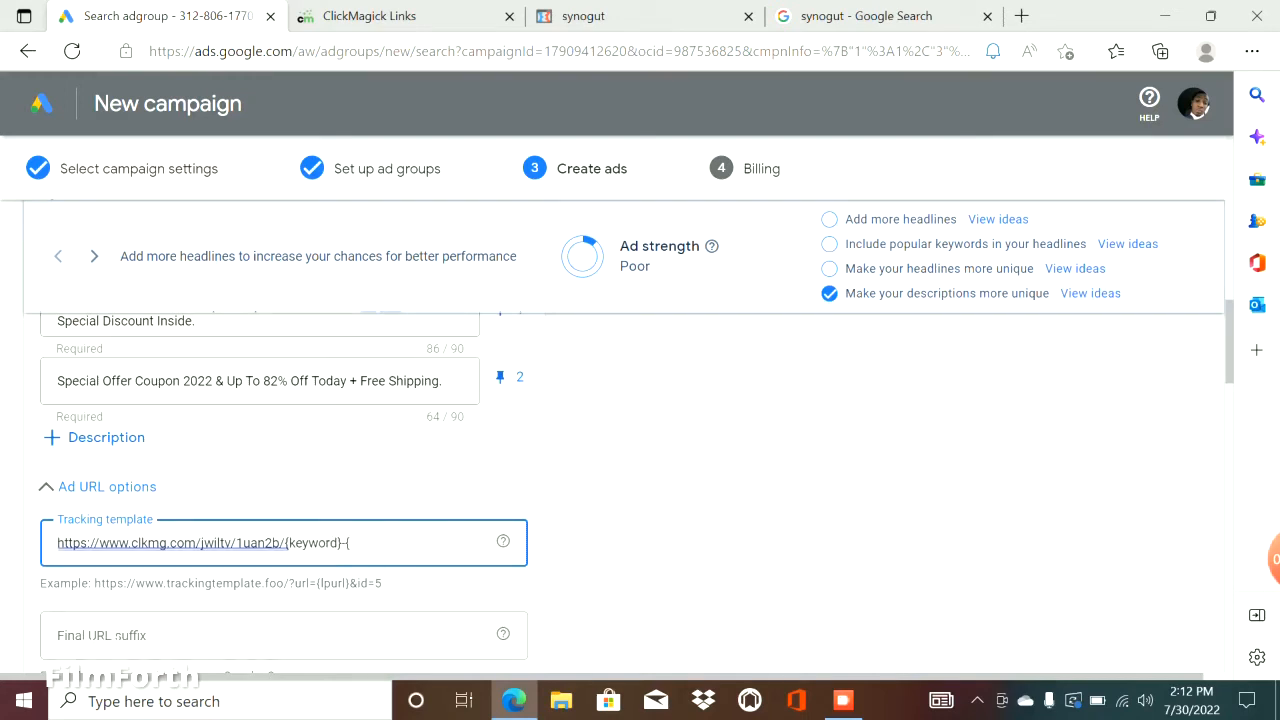
{"action": "type", "text": "a"}
{"action": "key", "text": "BackSpace"}
{"action": "type", "text": "device}"}
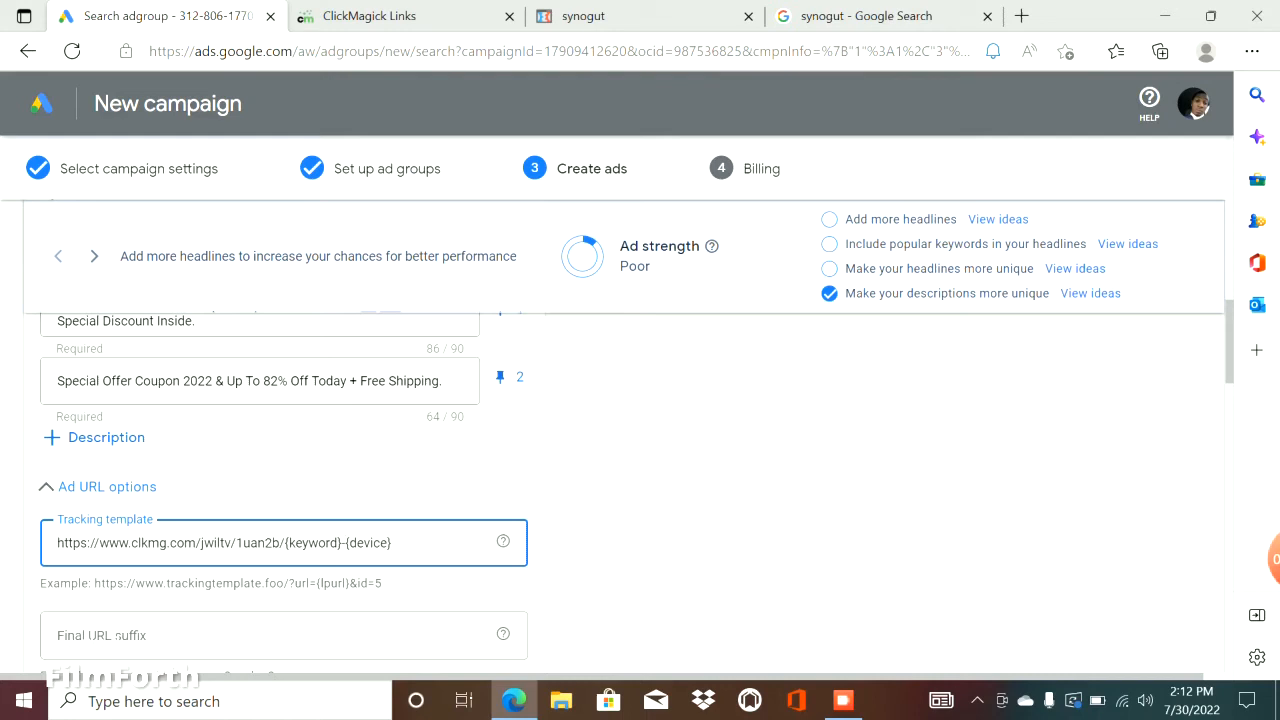
Re-enter the hyphen and opening brace between the keyword and device parameters in the tracking template.
{"action": "left_click", "coordinate": [345, 542]}
{"action": "key", "text": "BackSpace"}
{"action": "key", "text": "Delete"}
{"action": "type", "text": "-{"}
Enter Synogut Review as the first headline of Ad group 2's ad.
{"action": "scroll", "coordinate": [640, 450], "scroll_direction": "down", "scroll_amount": 5}
{"action": "scroll", "coordinate": [640, 450], "scroll_direction": "up", "scroll_amount": 2}
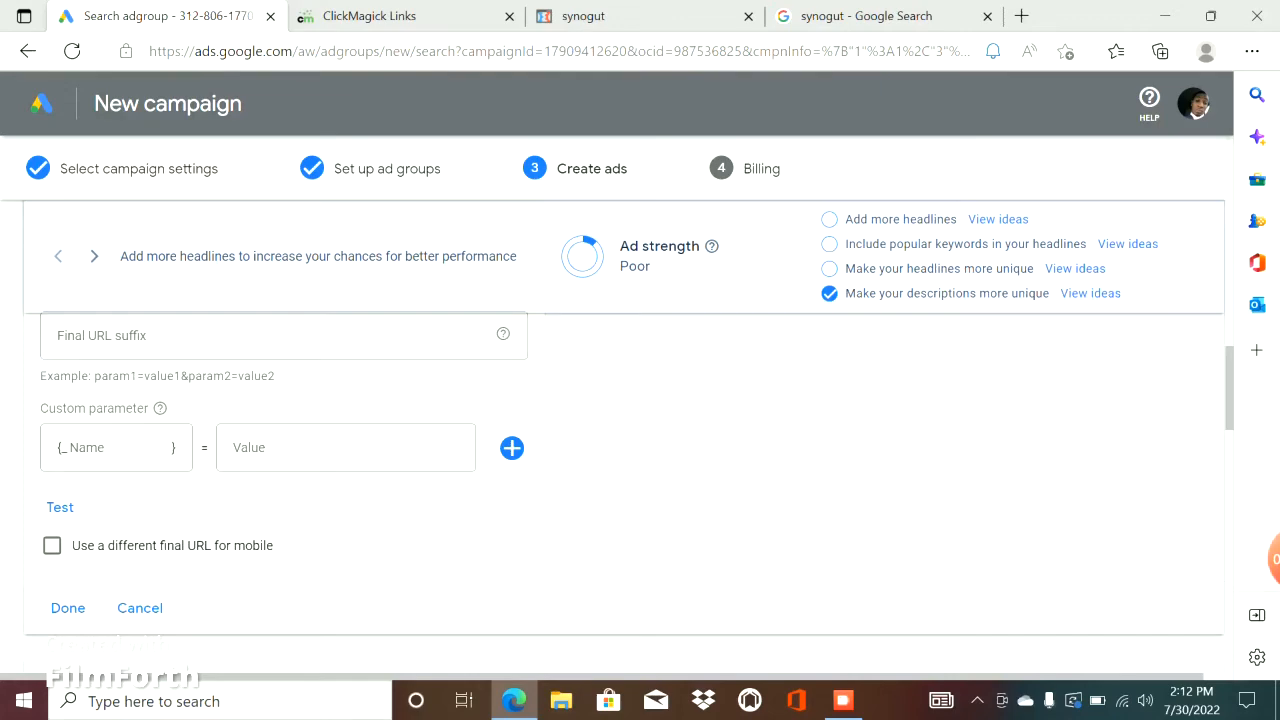
{"action": "scroll", "coordinate": [640, 450], "scroll_direction": "down", "scroll_amount": 10}
{"action": "scroll", "coordinate": [640, 450], "scroll_direction": "up", "scroll_amount": 15}
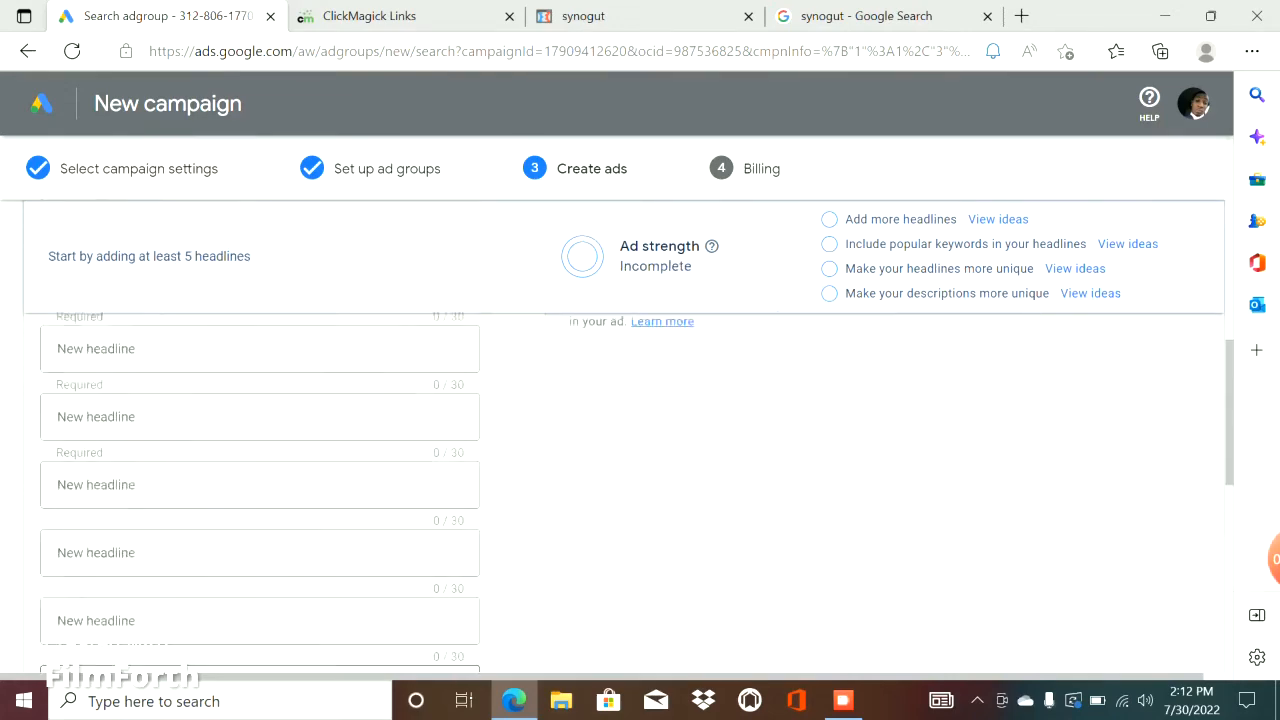
{"action": "scroll", "coordinate": [640, 450], "scroll_direction": "down", "scroll_amount": 5}
{"action": "left_click", "coordinate": [259, 431]}
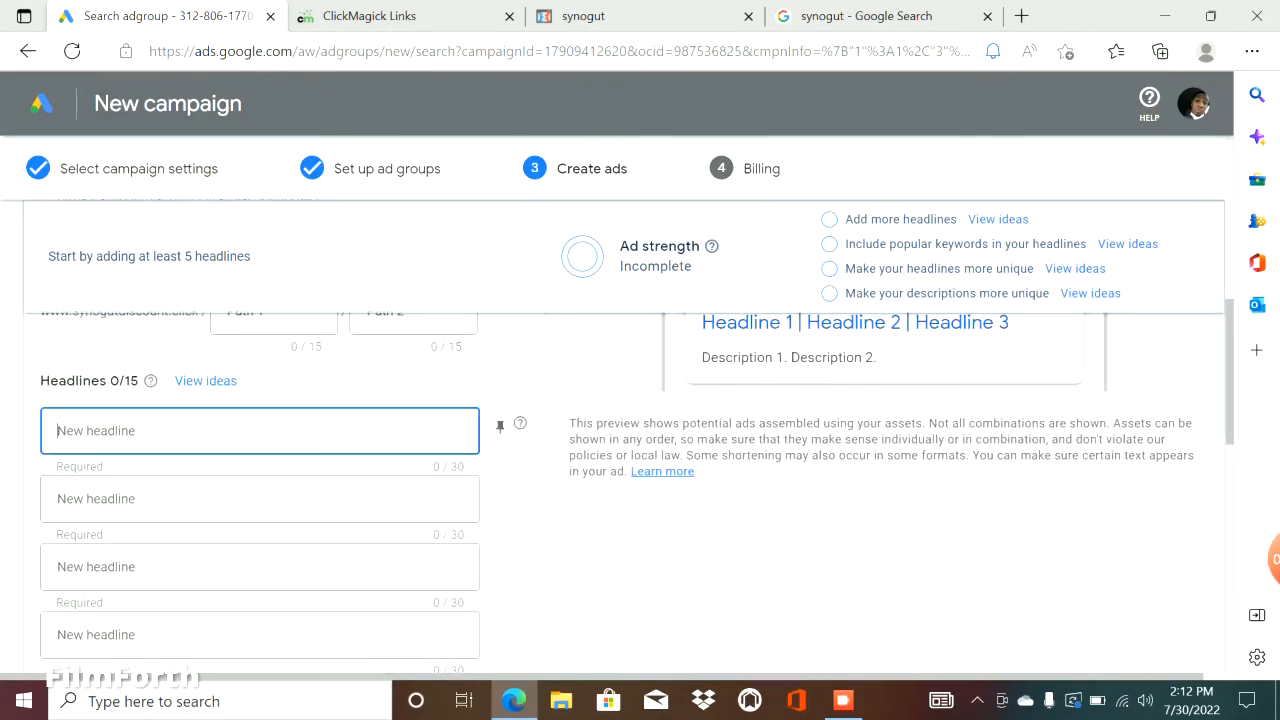
{"action": "type", "text": "S"}
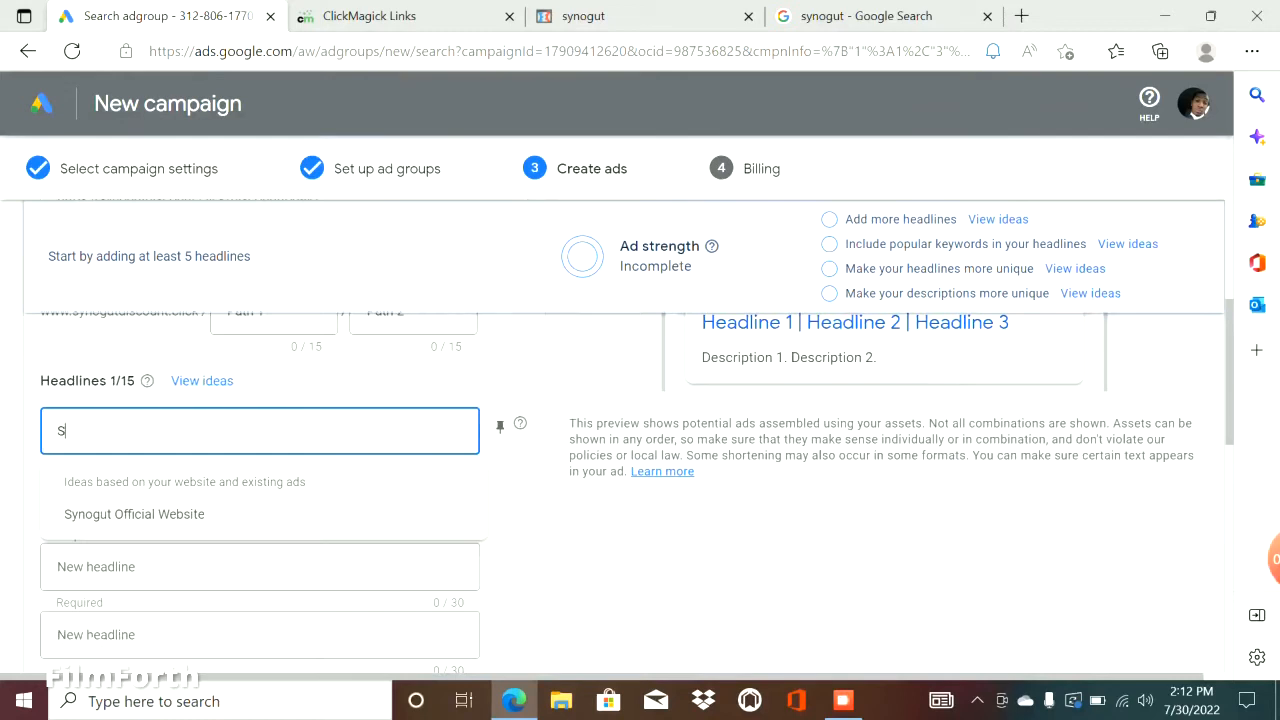
{"action": "type", "text": "ynogut Revies"}
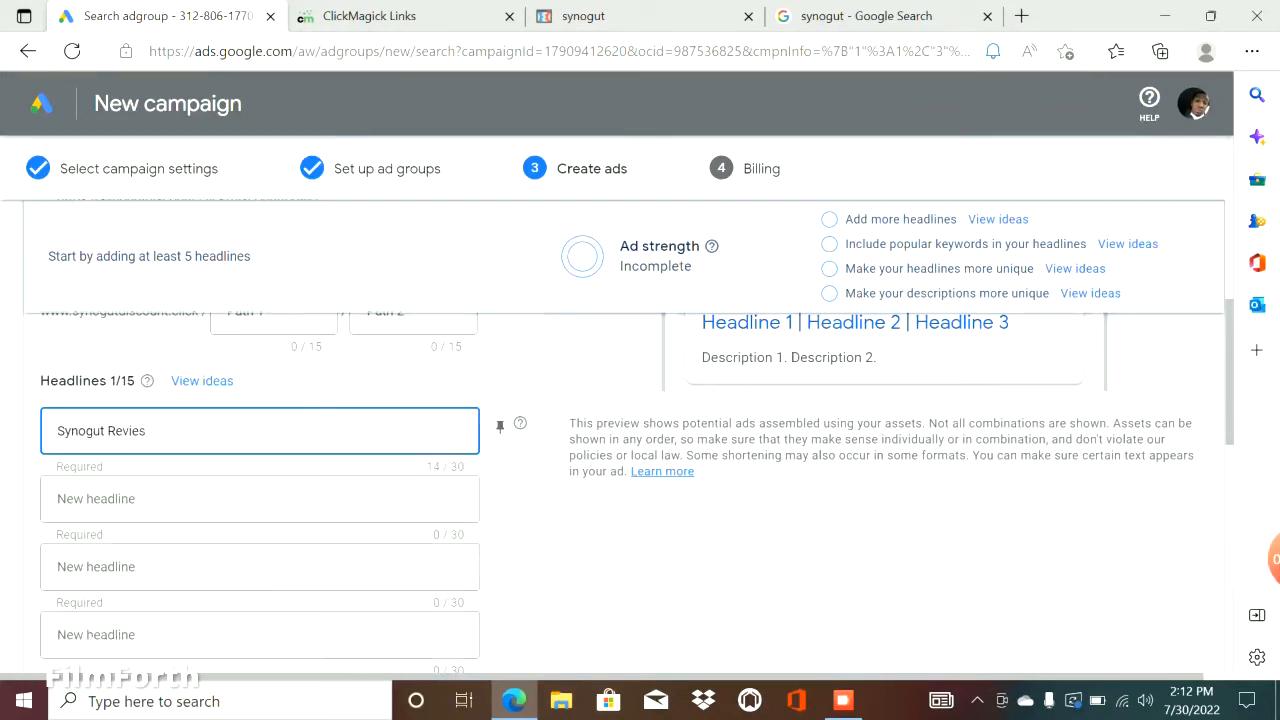
Pin Ad group 2's first headline to position 1, its second to position 2 and its third to position 3.
{"action": "left_click", "coordinate": [500, 427]}
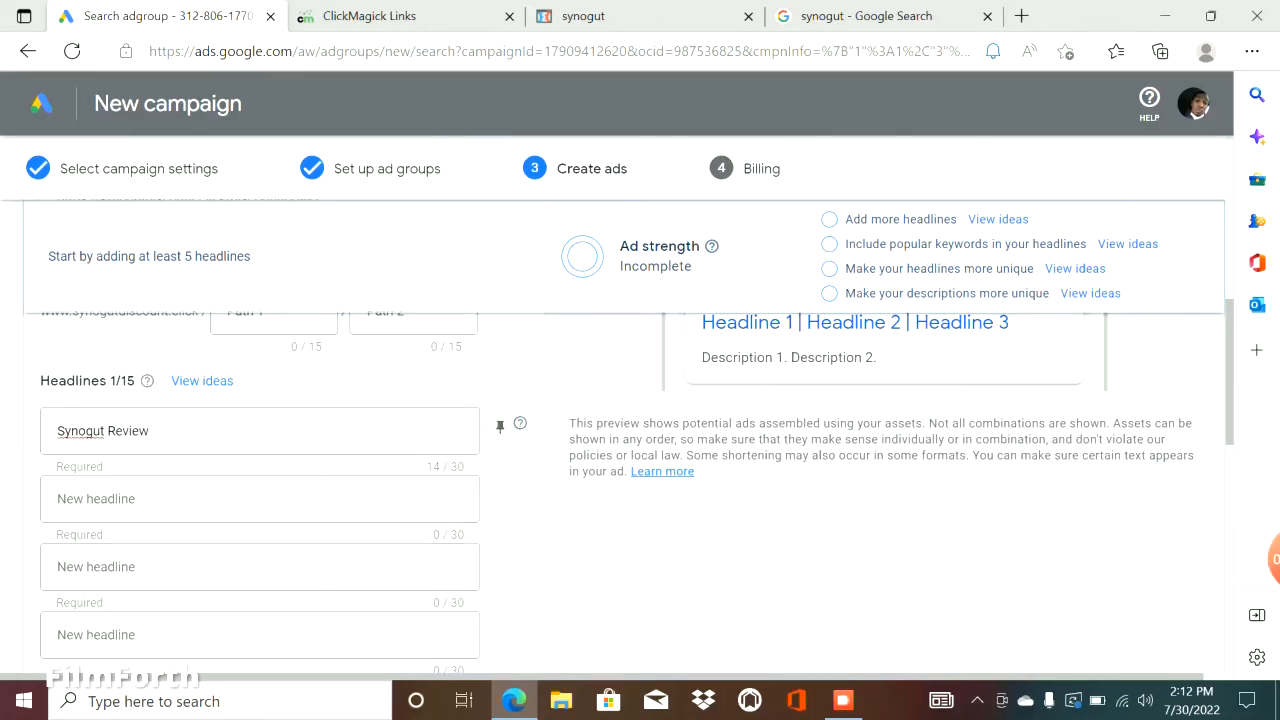
{"action": "left_click", "coordinate": [591, 254]}
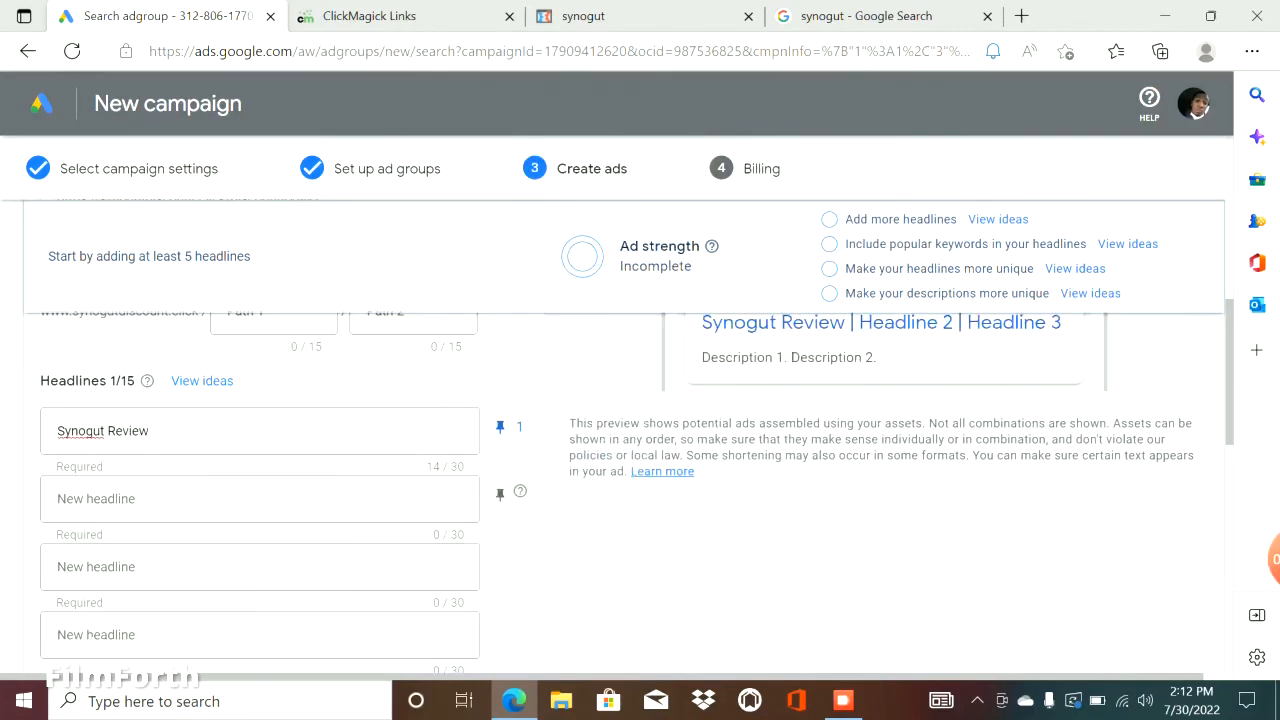
{"action": "left_click", "coordinate": [500, 495]}
{"action": "left_click", "coordinate": [500, 562]}
{"action": "left_click", "coordinate": [578, 468]}
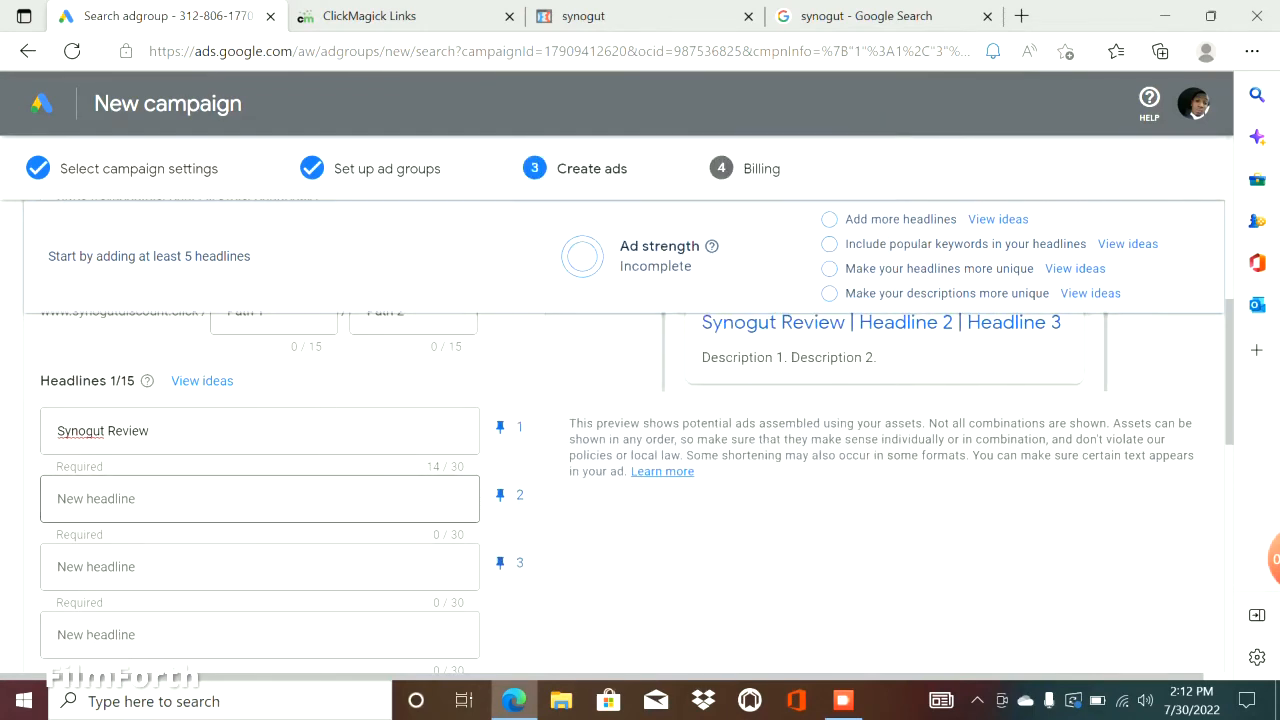
Enter 82% Off Today Only as the second headline of Ad group 2's ad.
{"action": "left_click", "coordinate": [260, 498]}
{"action": "type", "text": "82"}
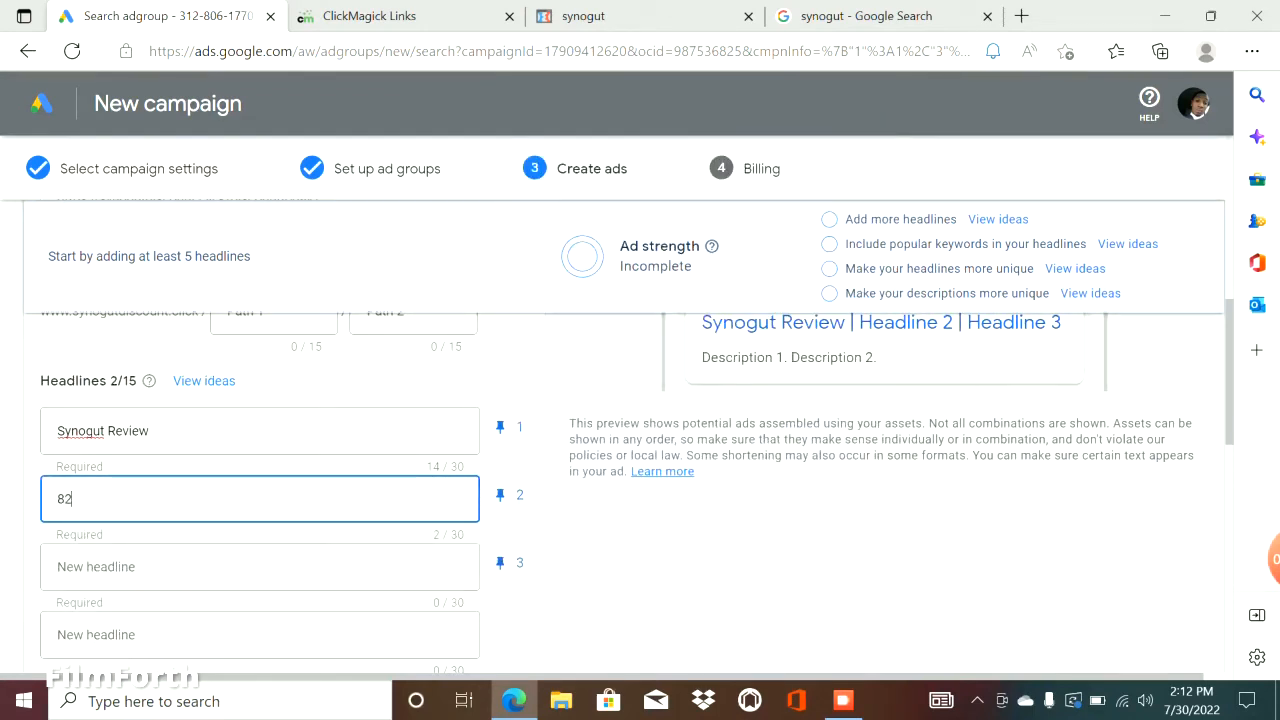
{"action": "type", "text": "% Off Today Only"}
Enter Free Shipping Order Now as the third headline of Ad group 2's ad.
{"action": "left_click", "coordinate": [110, 567]}
{"action": "type", "text": "F"}
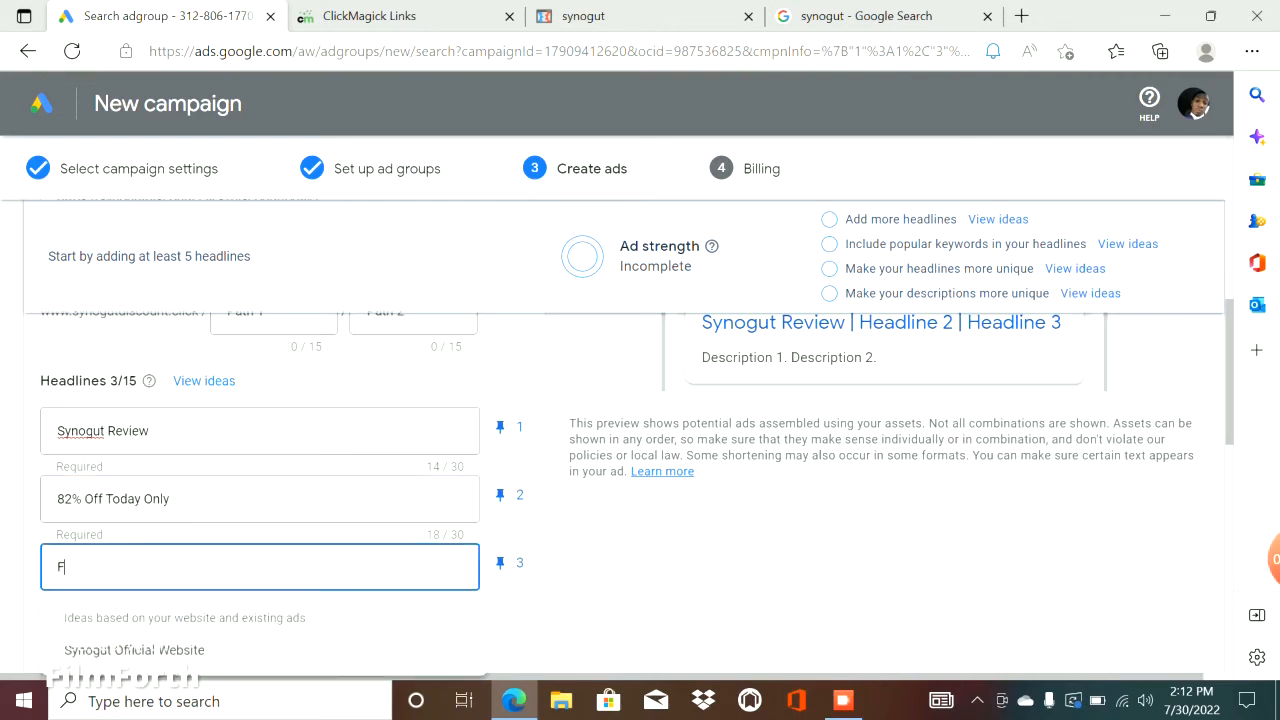
{"action": "type", "text": "ree Sh"}
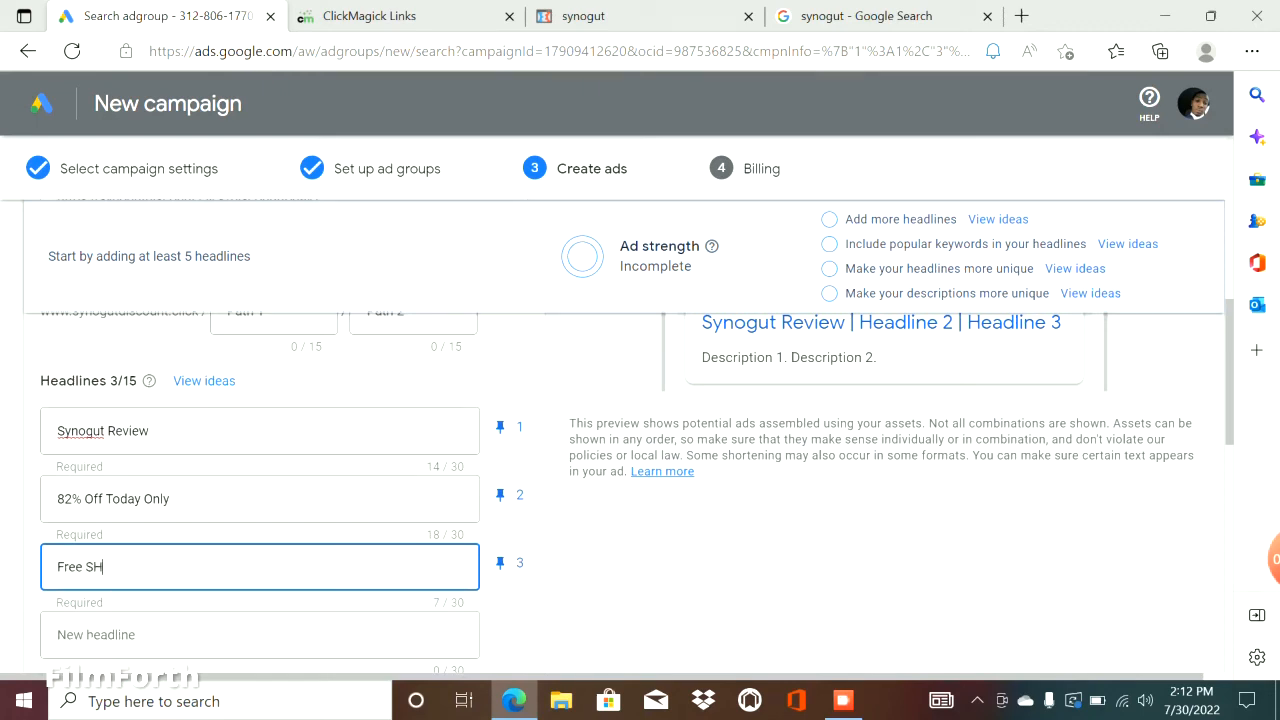
{"action": "key", "text": "BackSpace"}
{"action": "type", "text": "hipping Order NOw"}
{"action": "key", "text": "BackSpace"}
{"action": "key", "text": "BackSpace"}
{"action": "type", "text": "ow"}
Copy the line from 100% Safe & Secure to Special Discount Inside from the missoffer.com search ad into the first description.
{"action": "scroll", "coordinate": [260, 469], "scroll_direction": "up", "scroll_amount": 5}
{"action": "scroll", "coordinate": [260, 469], "scroll_direction": "down", "scroll_amount": 10}
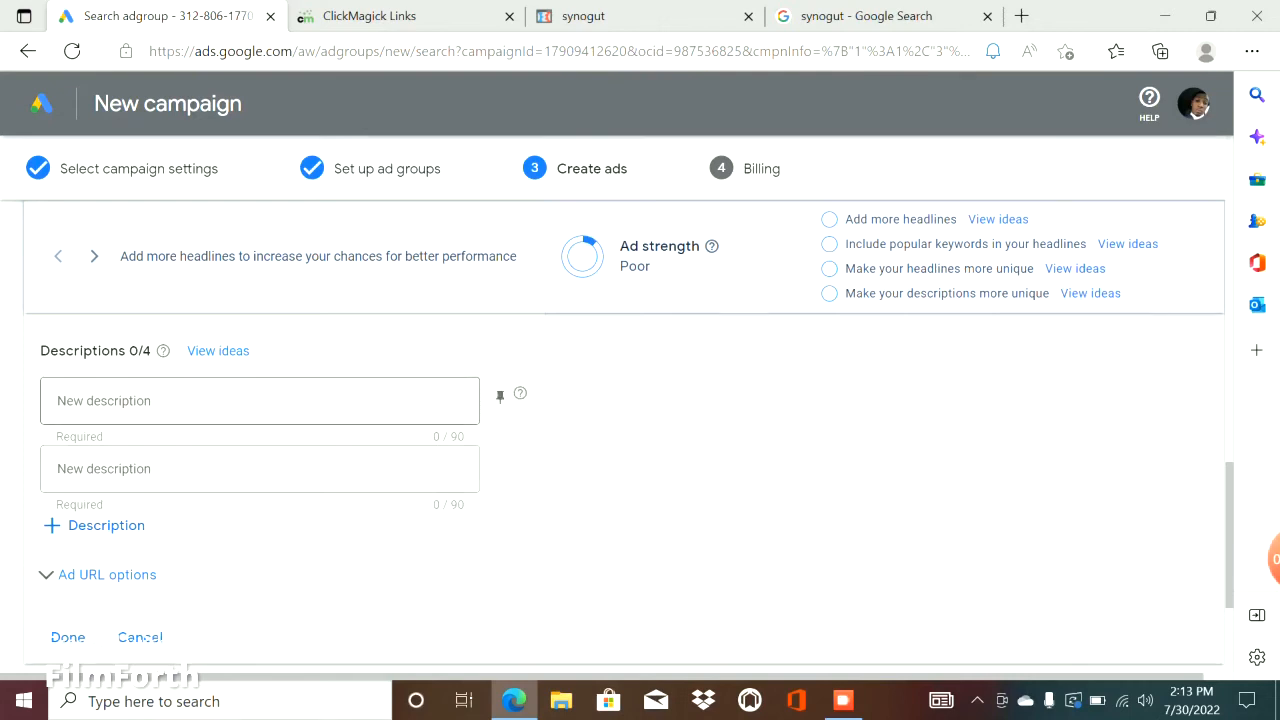
{"action": "left_click", "coordinate": [260, 401]}
{"action": "left_click", "coordinate": [866, 16]}
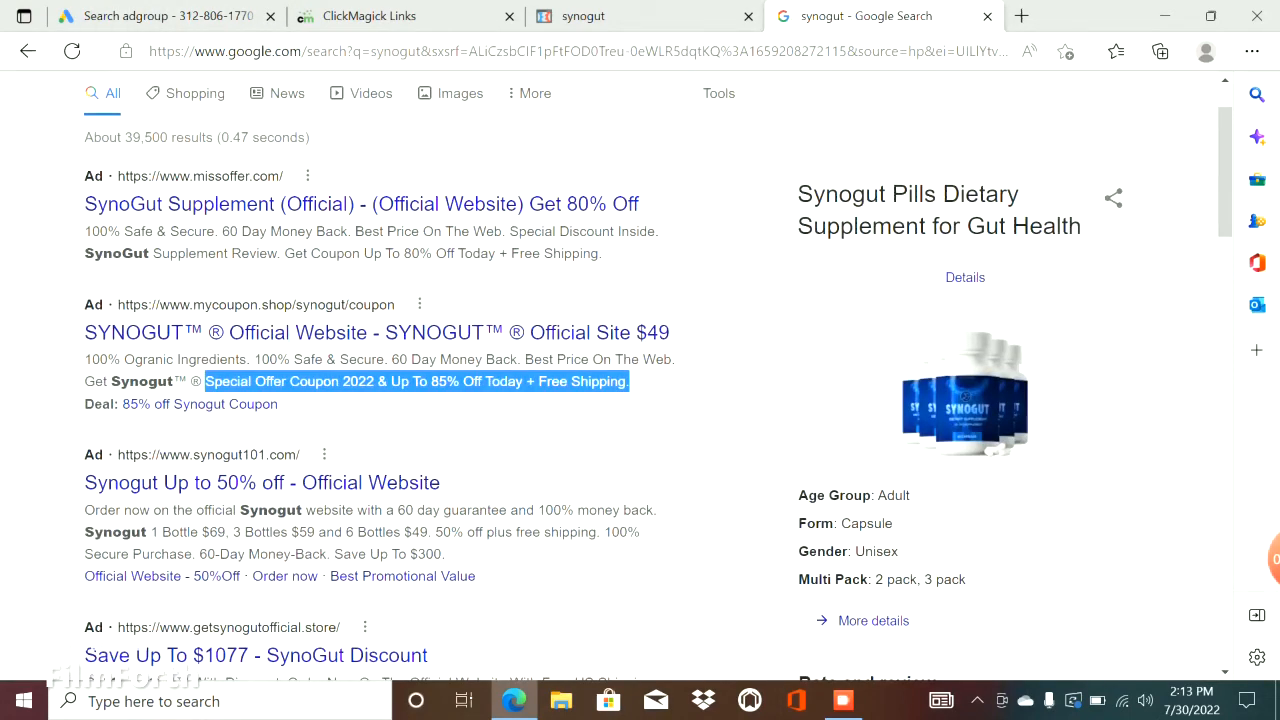
{"action": "left_click_drag", "start_coordinate": [84, 231], "coordinate": [658, 231]}
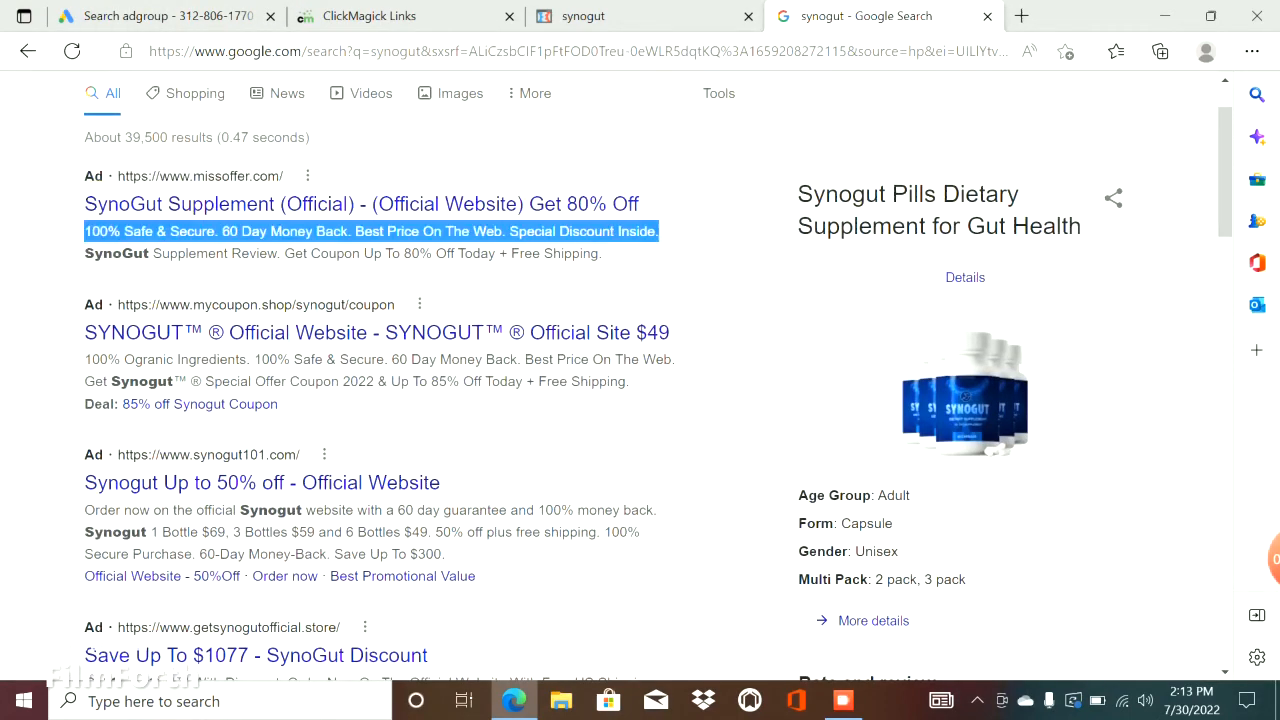
{"action": "right_click", "coordinate": [659, 238]}
{"action": "left_click", "coordinate": [715, 252]}
{"action": "left_click", "coordinate": [160, 16]}
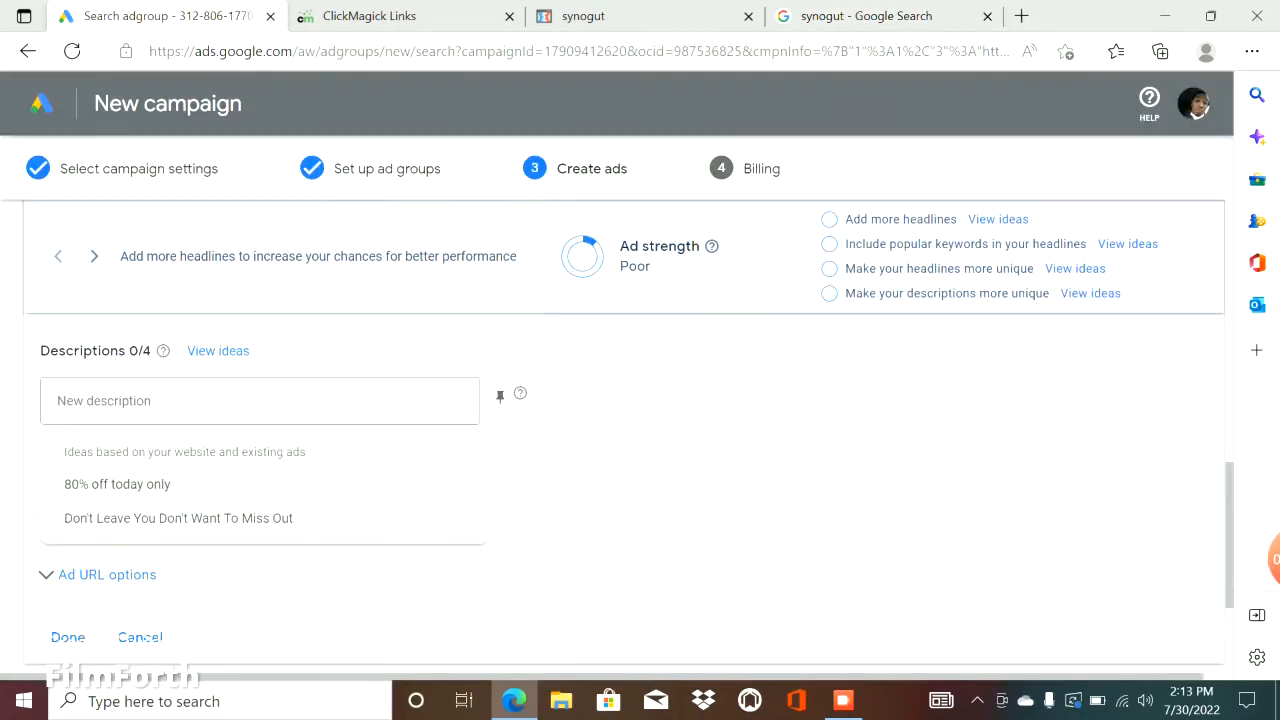
{"action": "key", "text": "ctrl+v"}
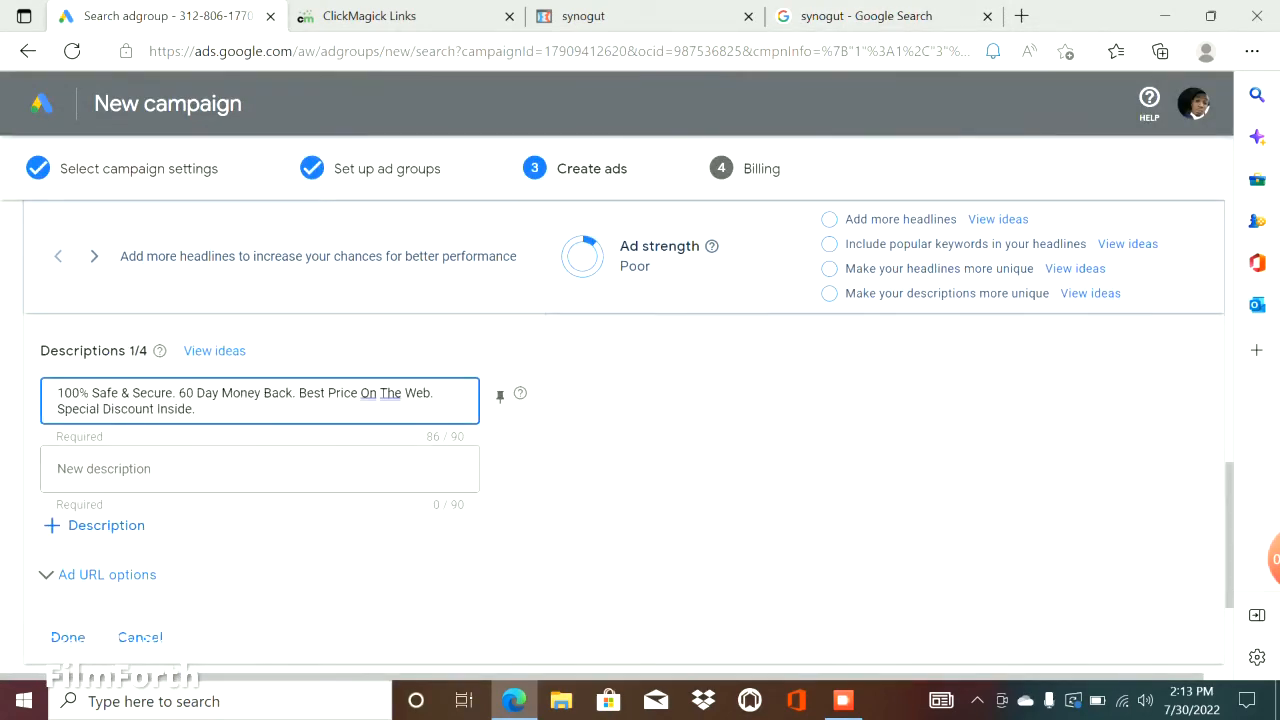
Pin Ad group 2's first description to position 1 and its second description to position 2.
{"action": "left_click", "coordinate": [500, 396]}
{"action": "left_click", "coordinate": [600, 264]}
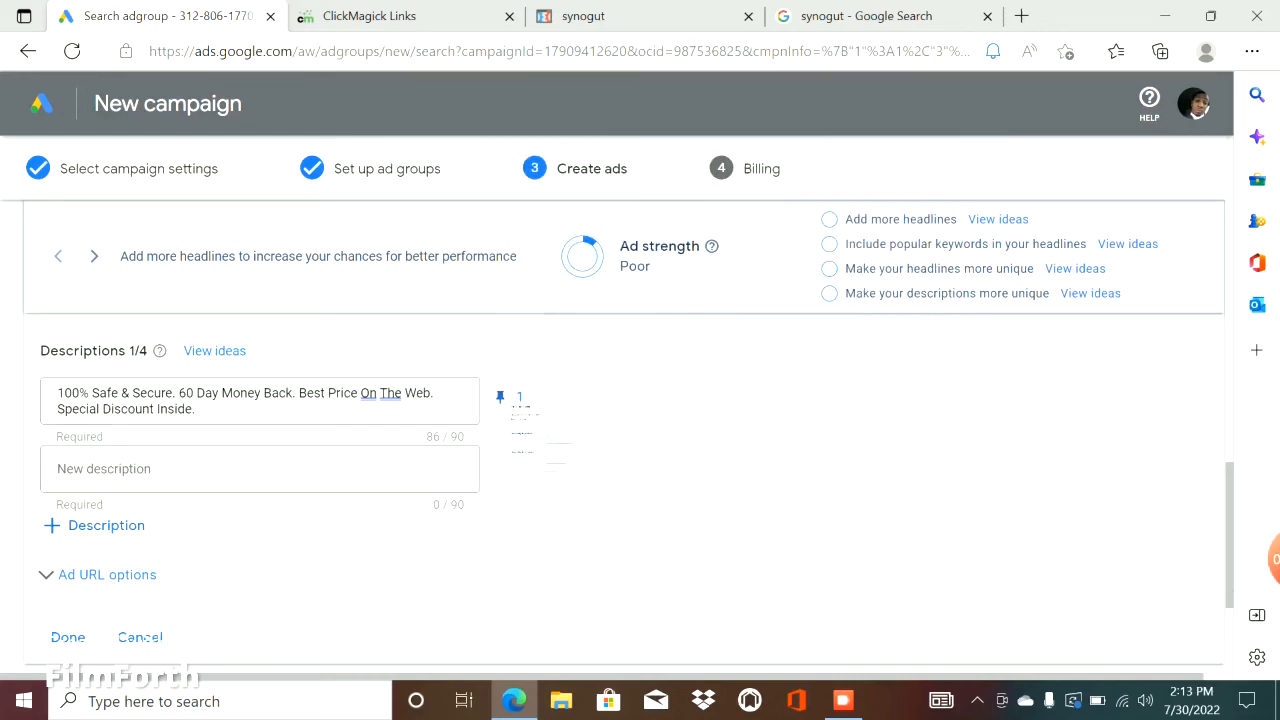
{"action": "left_click", "coordinate": [500, 464]}
{"action": "left_click", "coordinate": [592, 372]}
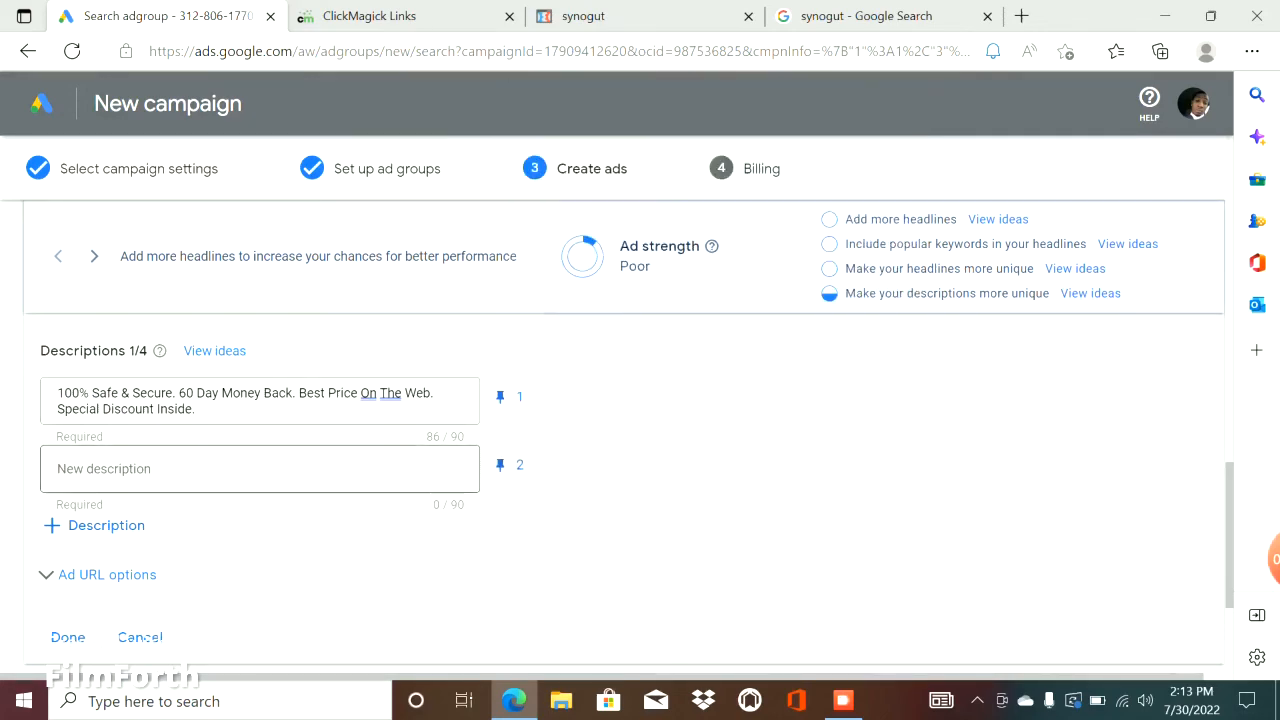
Copy the missoffer.com search ad's text from Supplement Review to Free Shipping into the second description.
{"action": "left_click", "coordinate": [260, 469]}
{"action": "left_click", "coordinate": [866, 16]}
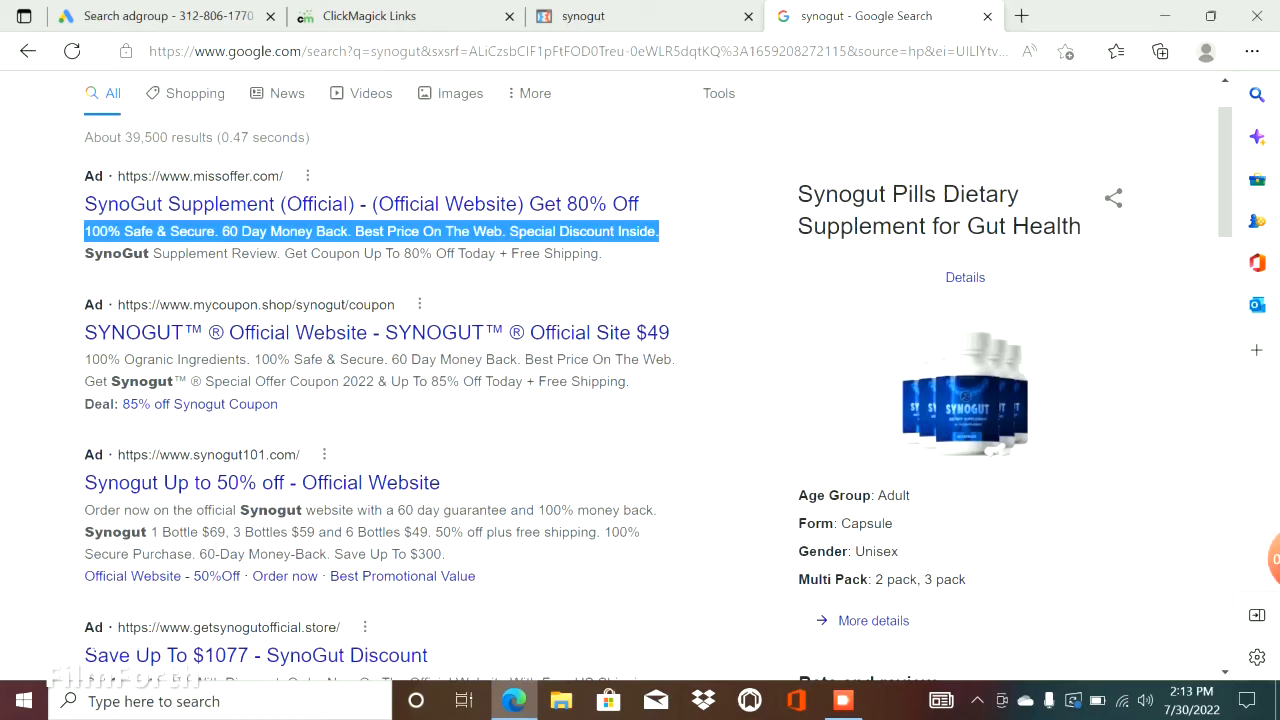
{"action": "left_click_drag", "start_coordinate": [153, 253], "coordinate": [598, 253]}
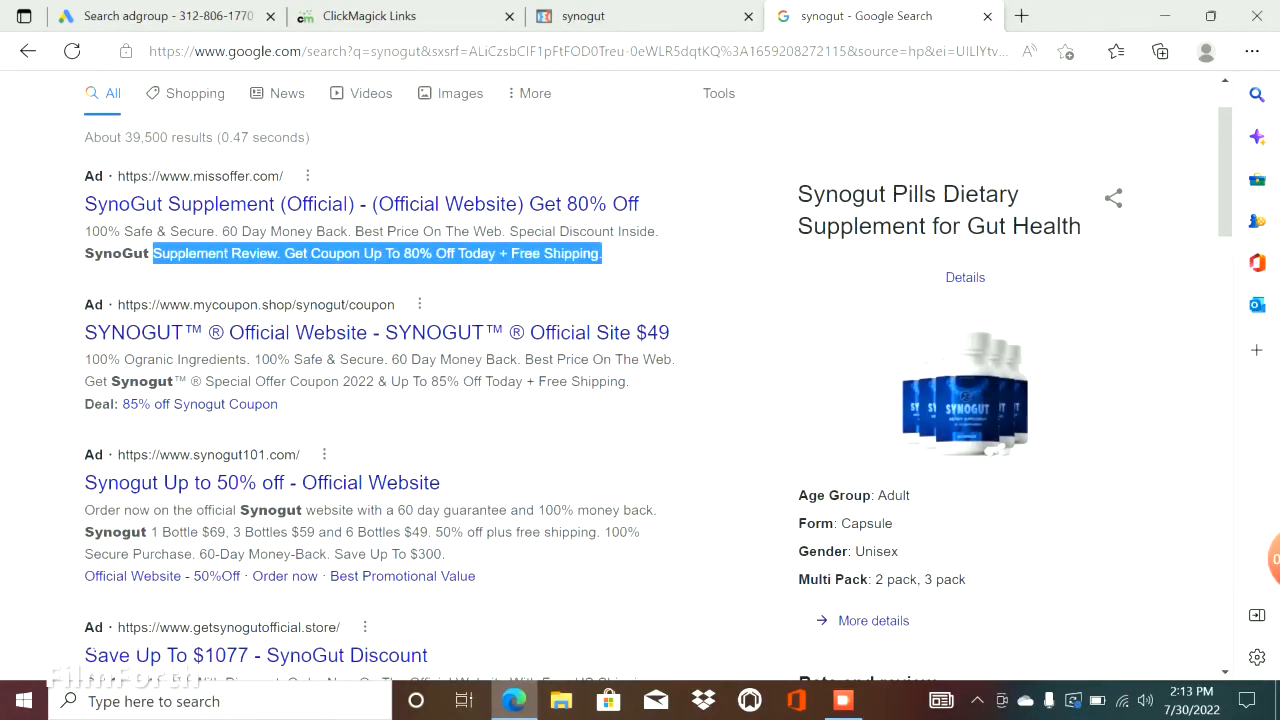
{"action": "right_click", "coordinate": [594, 249]}
{"action": "left_click", "coordinate": [647, 258]}
{"action": "left_click", "coordinate": [165, 16]}
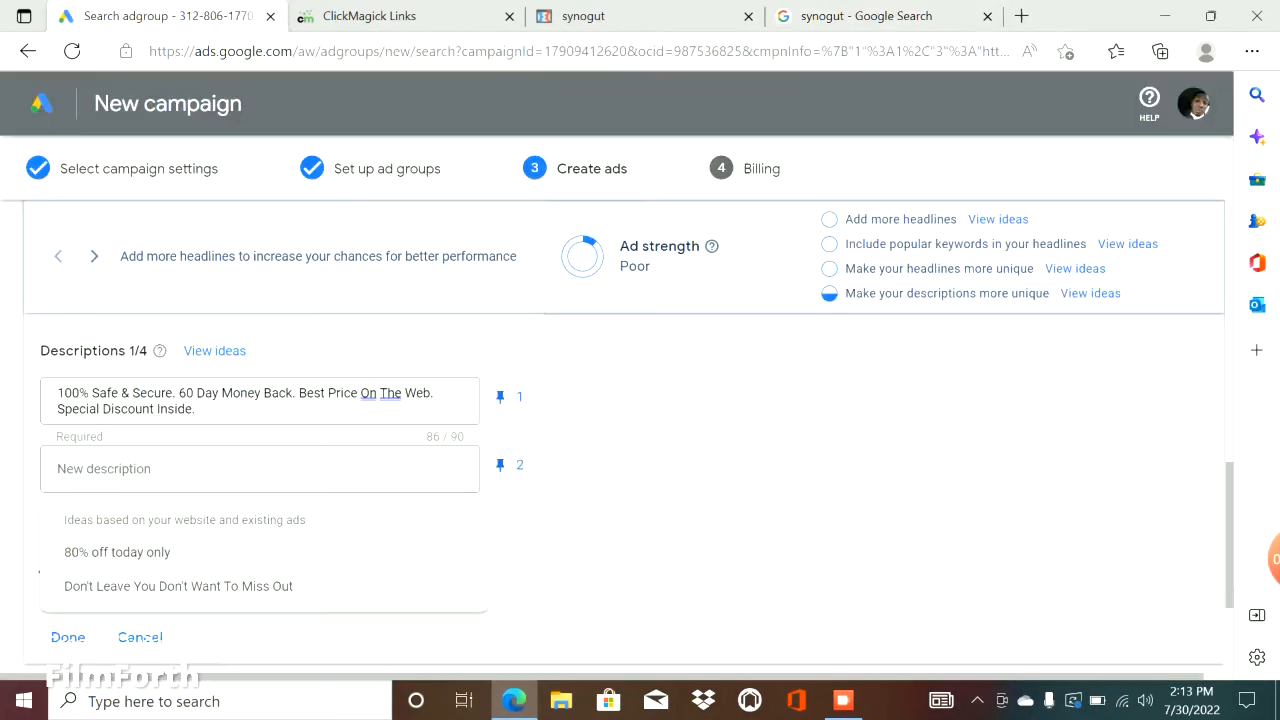
{"action": "key", "text": "ctrl+v"}
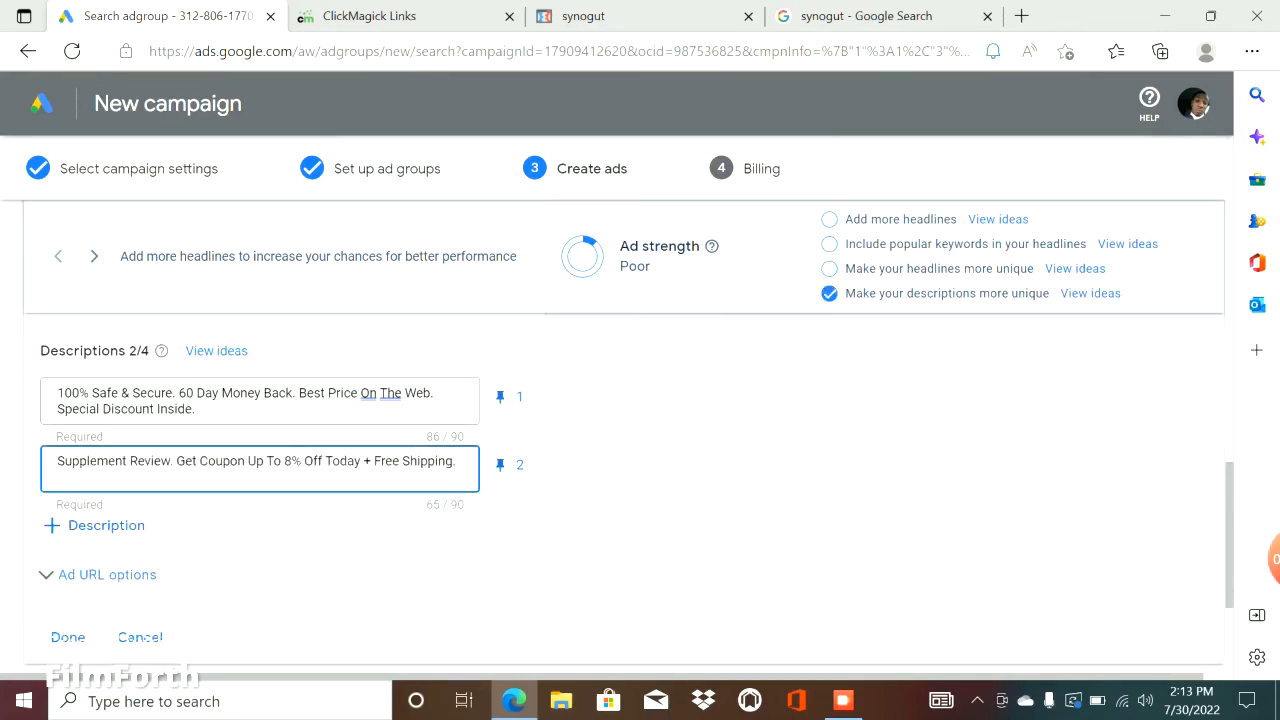
Copy the synogut website tracking link from ClickMagick into the tracking template of Ad group 2's ad.
{"action": "scroll", "coordinate": [299, 455], "scroll_direction": "down", "scroll_amount": 2}
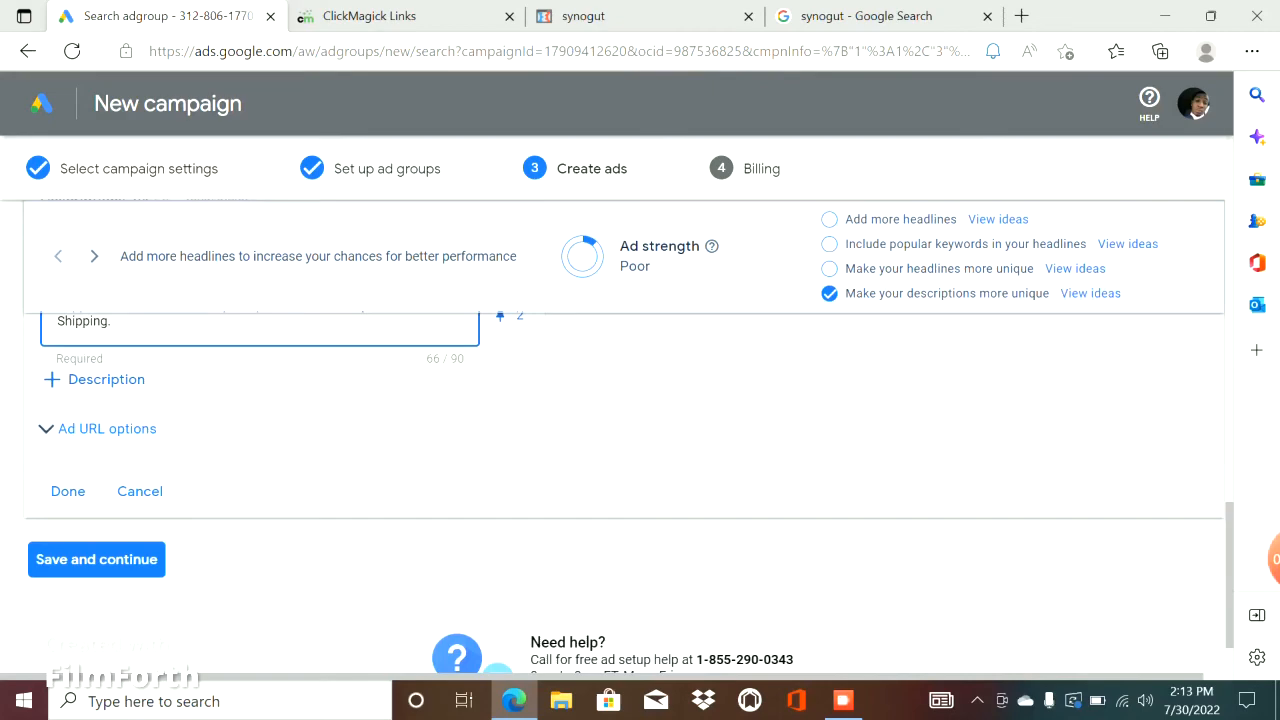
{"action": "left_click", "coordinate": [100, 428]}
{"action": "left_click", "coordinate": [160, 483]}
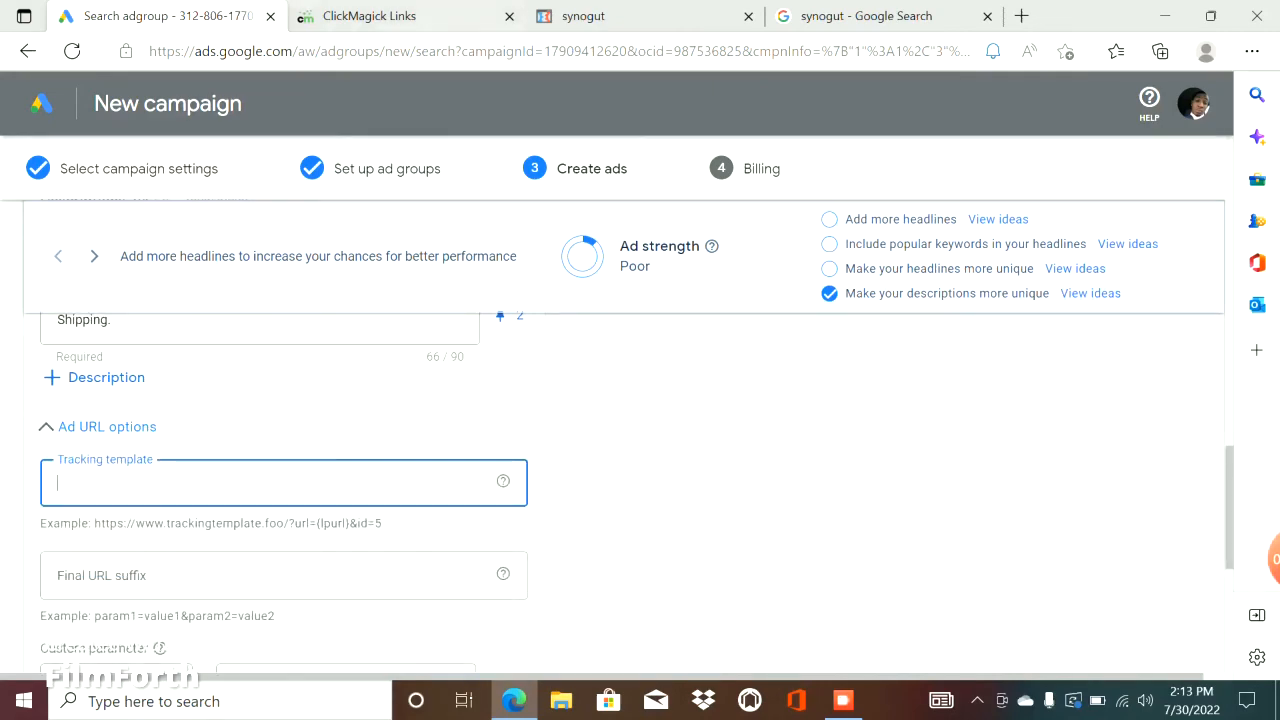
{"action": "left_click", "coordinate": [380, 16]}
{"action": "right_click", "coordinate": [438, 142]}
{"action": "left_click", "coordinate": [494, 153]}
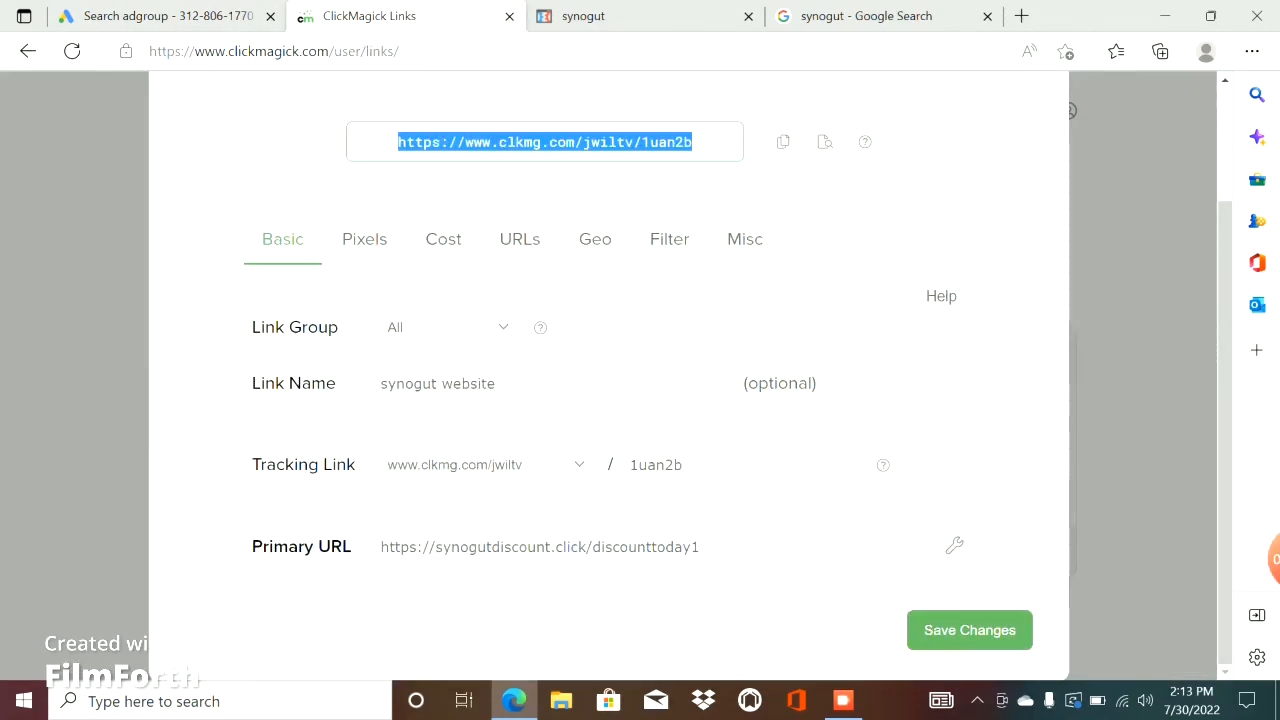
{"action": "left_click", "coordinate": [167, 16]}
{"action": "key", "text": "ctrl+v"}
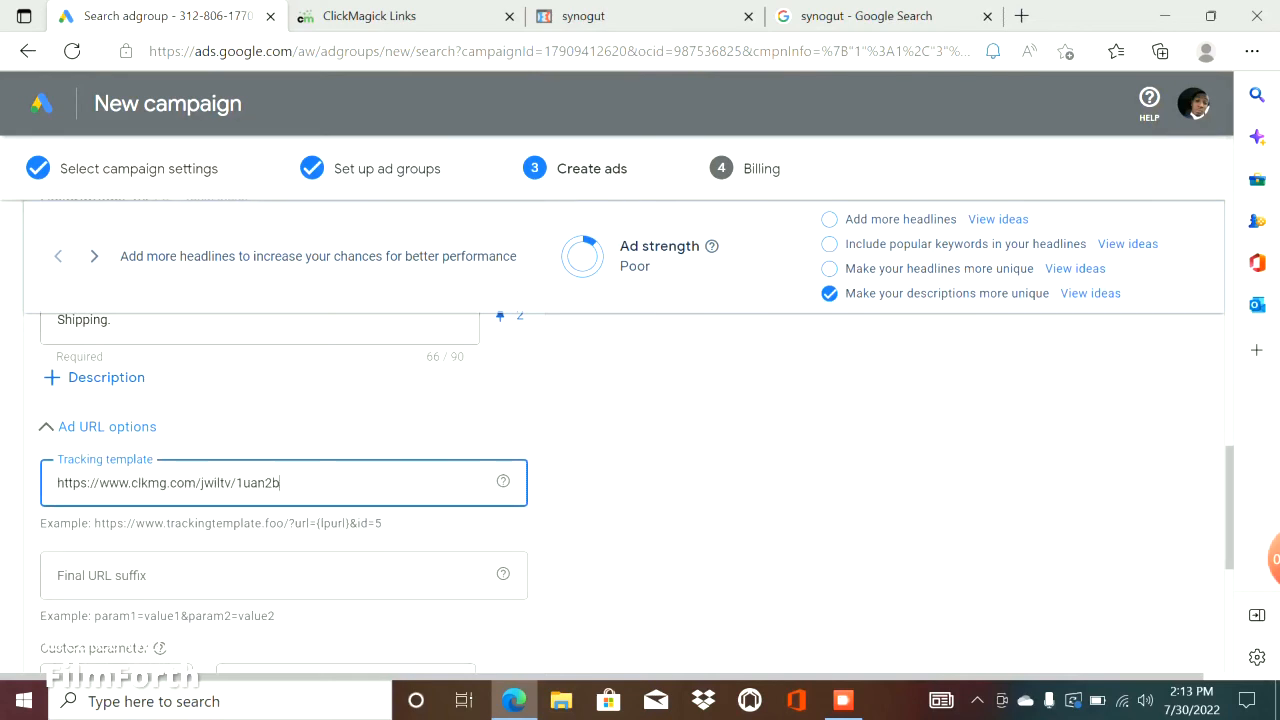
Append /{keyword}-{device} to the tracking link in Ad group 2's tracking template.
{"action": "type", "text": "/{keyword}-{device}"}
Save the ads of the campaign and continue to the billing setup.
{"action": "scroll", "coordinate": [630, 440], "scroll_direction": "down", "scroll_amount": 5}
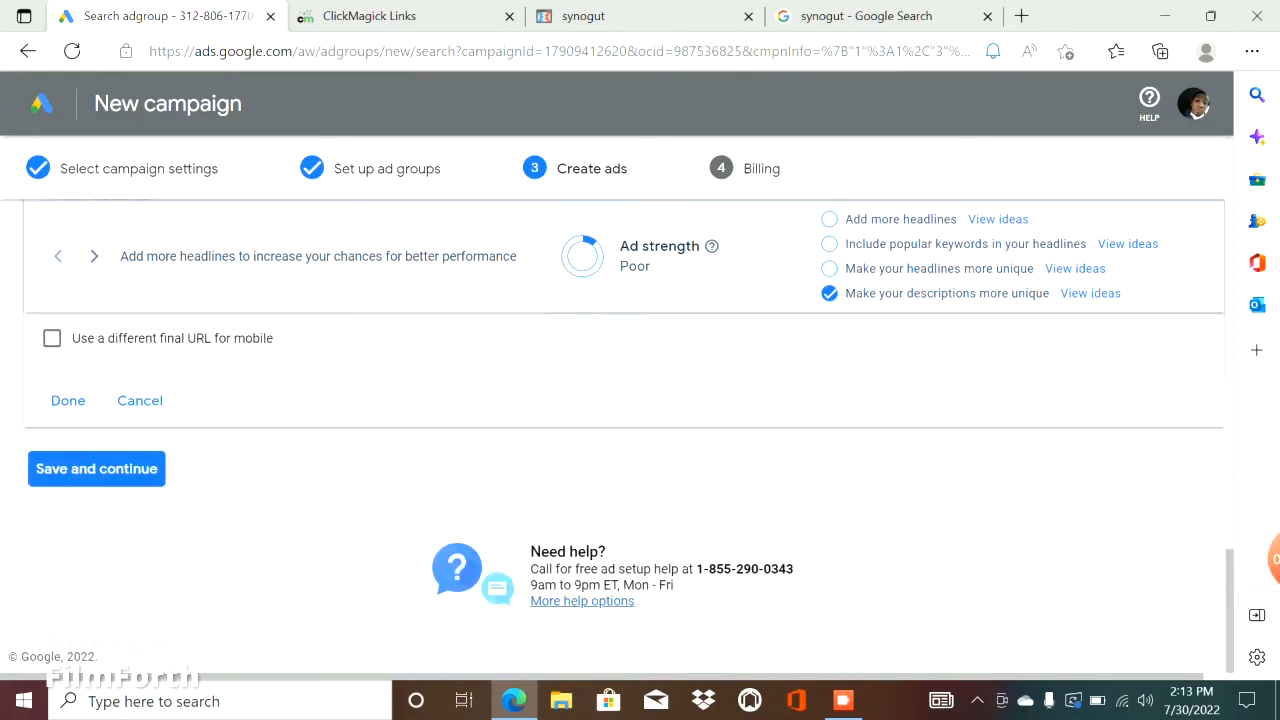
{"action": "left_click", "coordinate": [97, 469]}
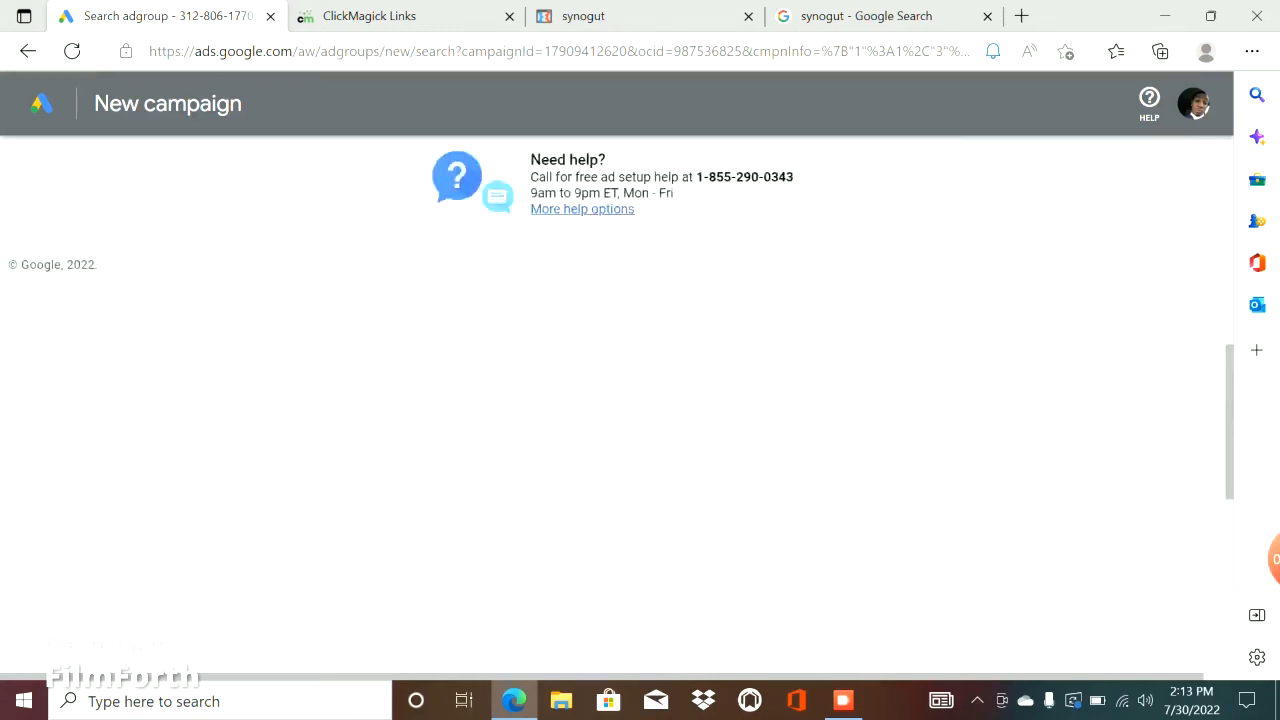
{"action": "left_click", "coordinate": [97, 469]}
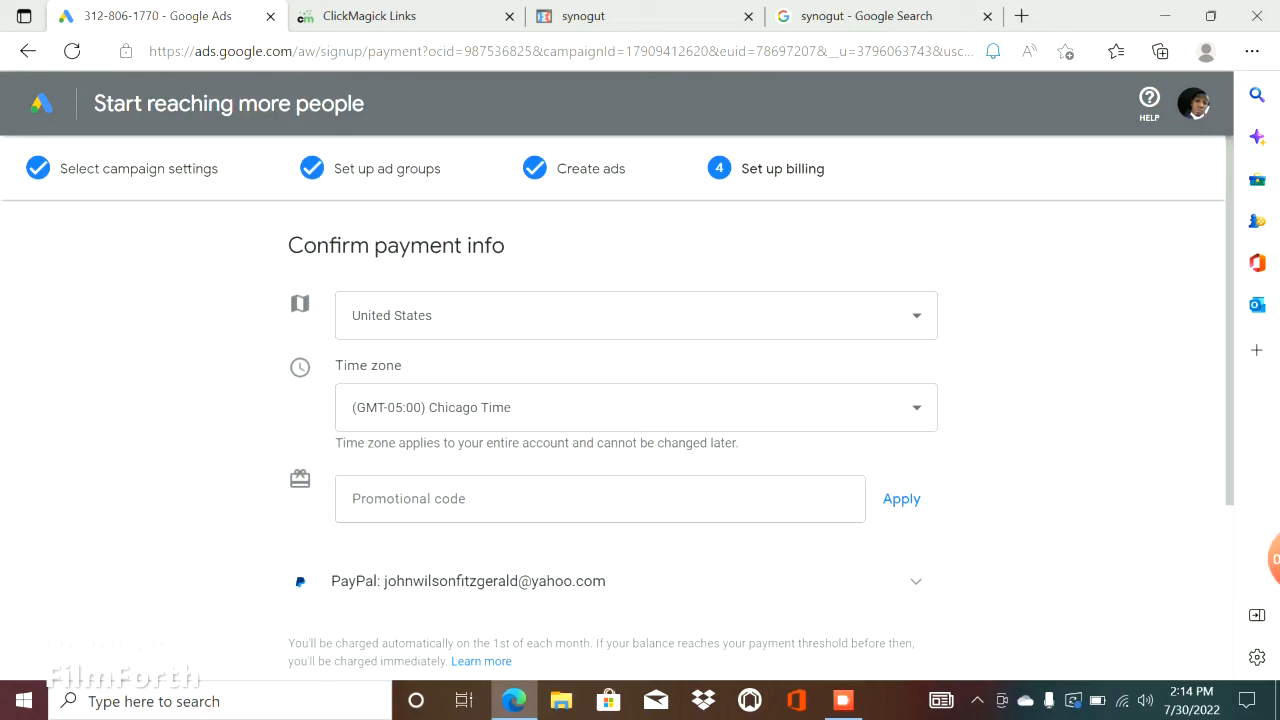
{"action": "left_click", "coordinate": [843, 700]}
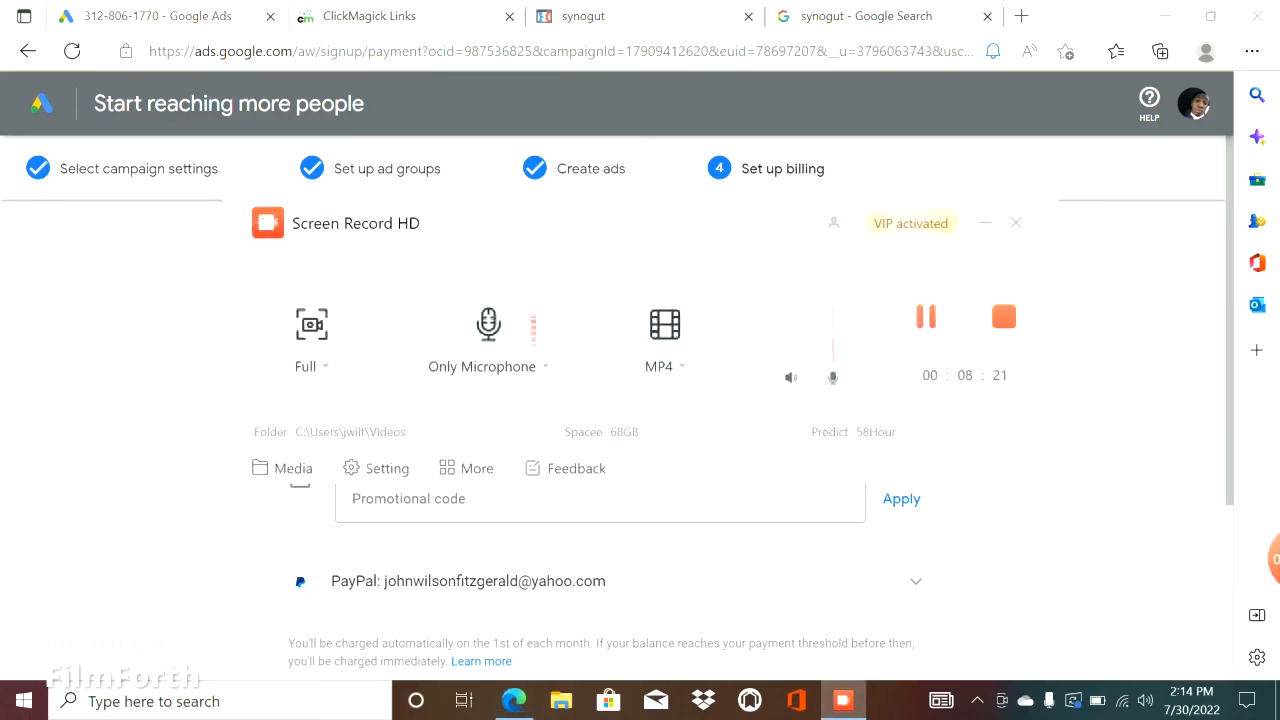